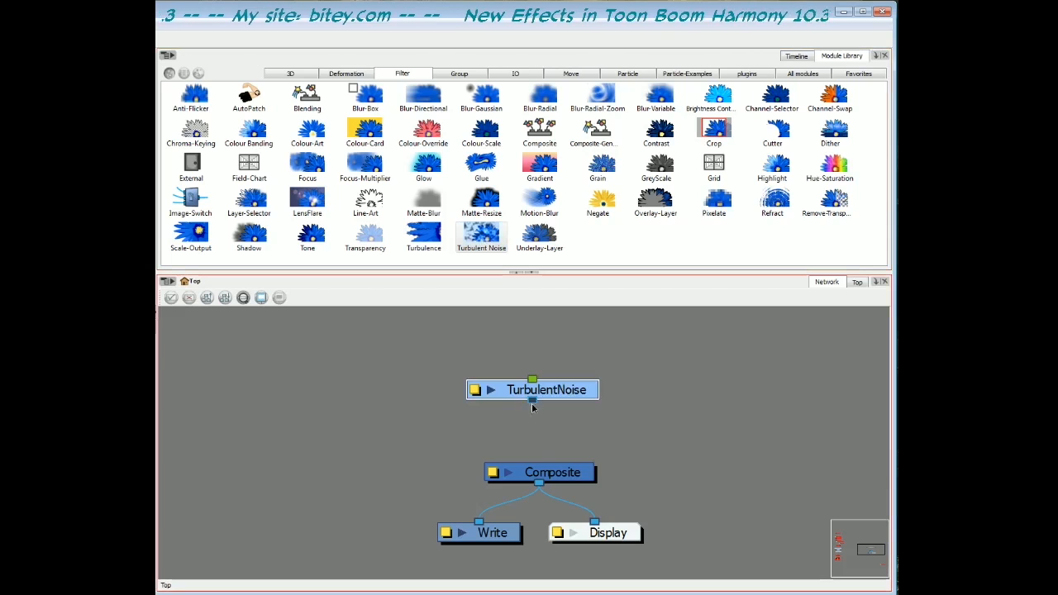
- Connect the TurbulentNoise module's output to the Composite and switch the Camera view to rendered preview
{"action": "left_click_drag", "start_coordinate": [533, 401], "coordinate": [539, 461]}
{"action": "left_click_drag", "start_coordinate": [565, 398], "coordinate": [572, 396]}
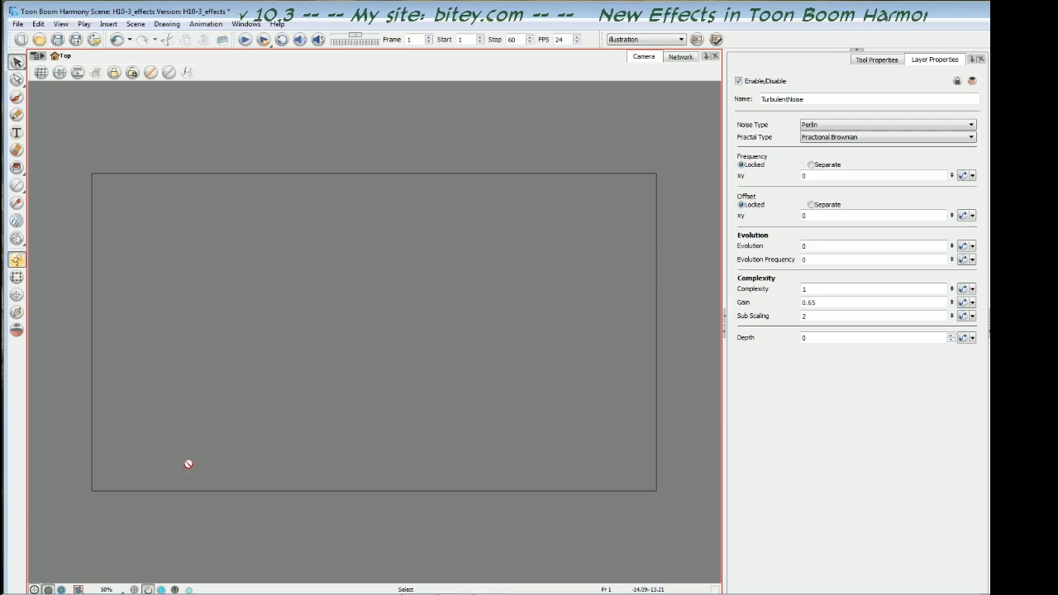
{"action": "left_click", "coordinate": [62, 590]}
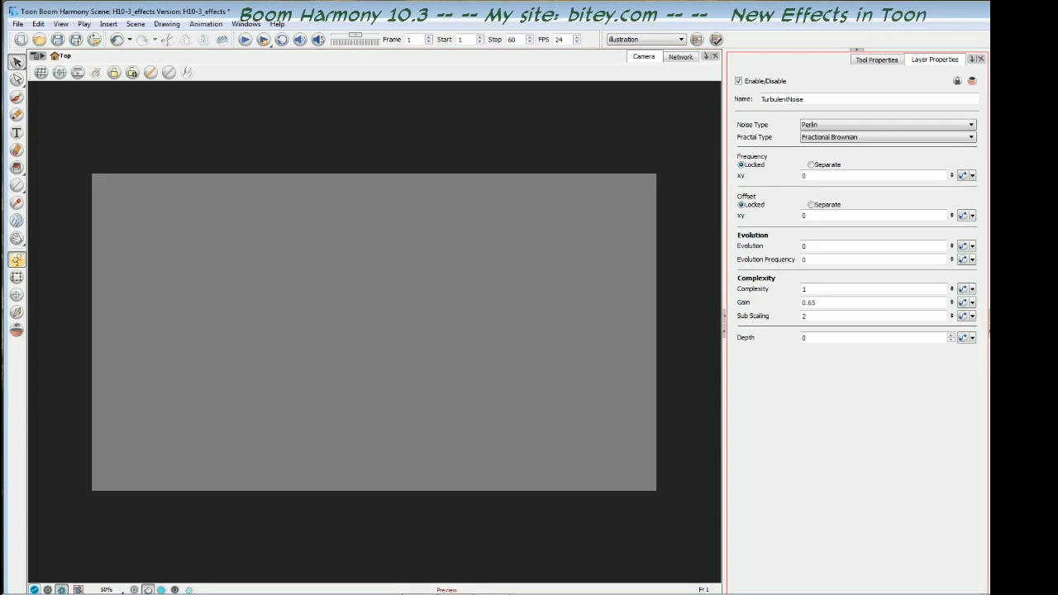
- Set the TurbulentNoise locked xy Frequency to 5
{"action": "double_click", "coordinate": [805, 175]}
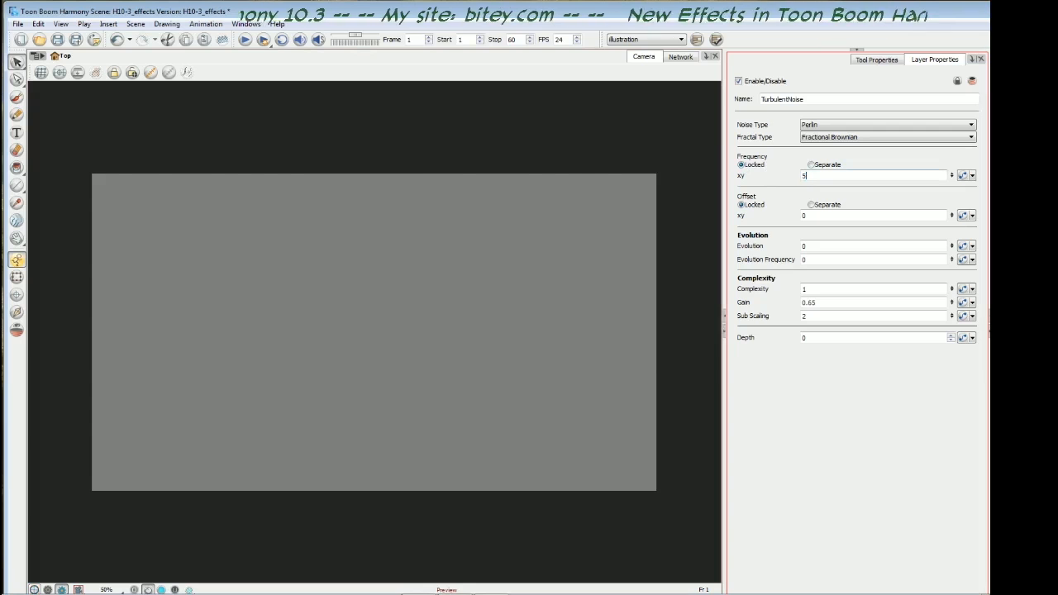
{"action": "key", "text": "Return"}
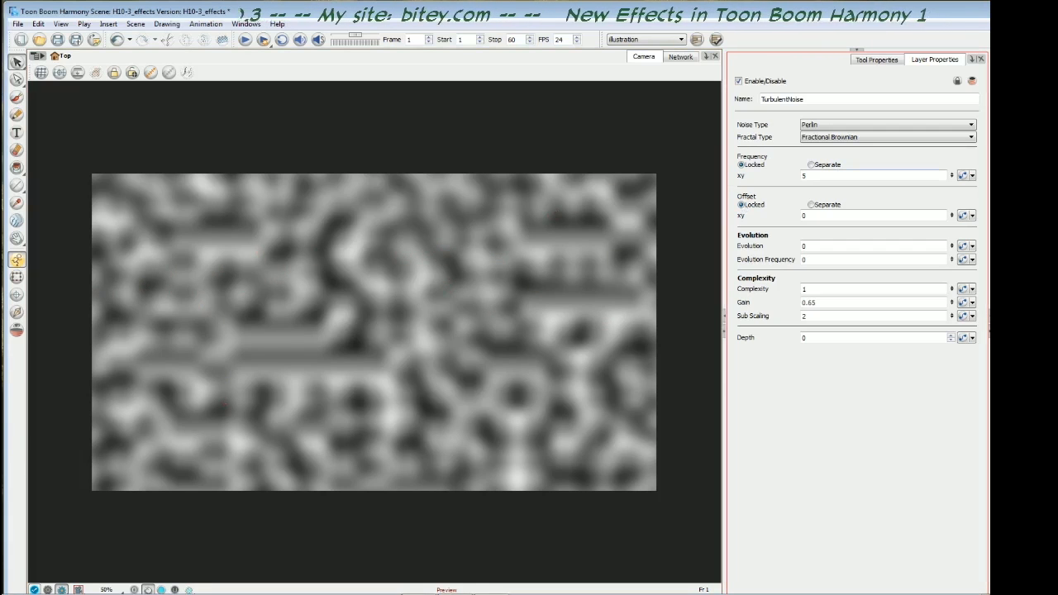
{"action": "key", "text": "Return"}
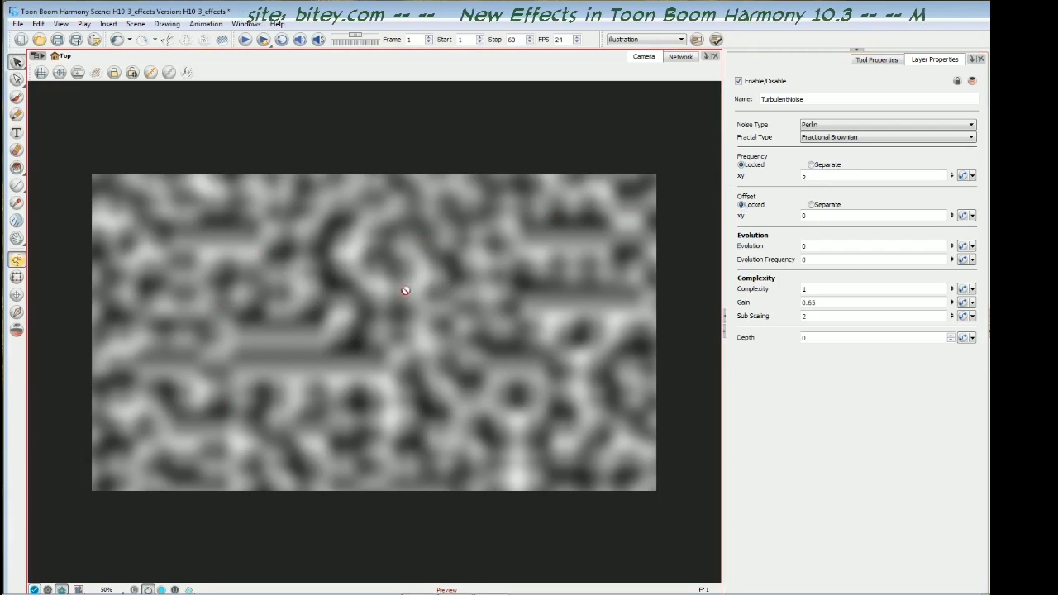
- Switch the noise Frequency to Separate axes and set its x value to 5
{"action": "left_click", "coordinate": [811, 166]}
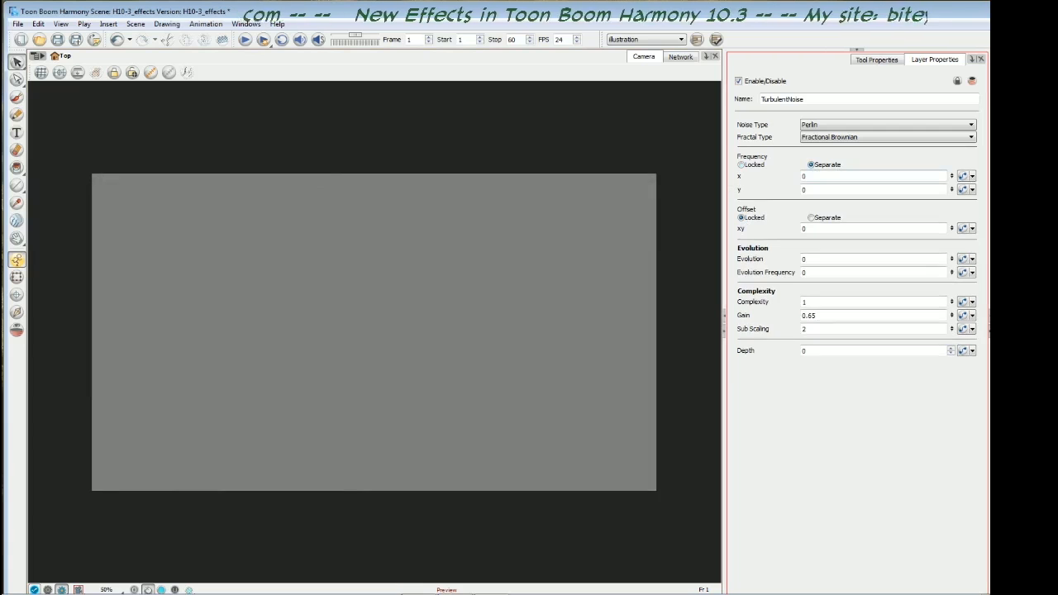
{"action": "double_click", "coordinate": [805, 176]}
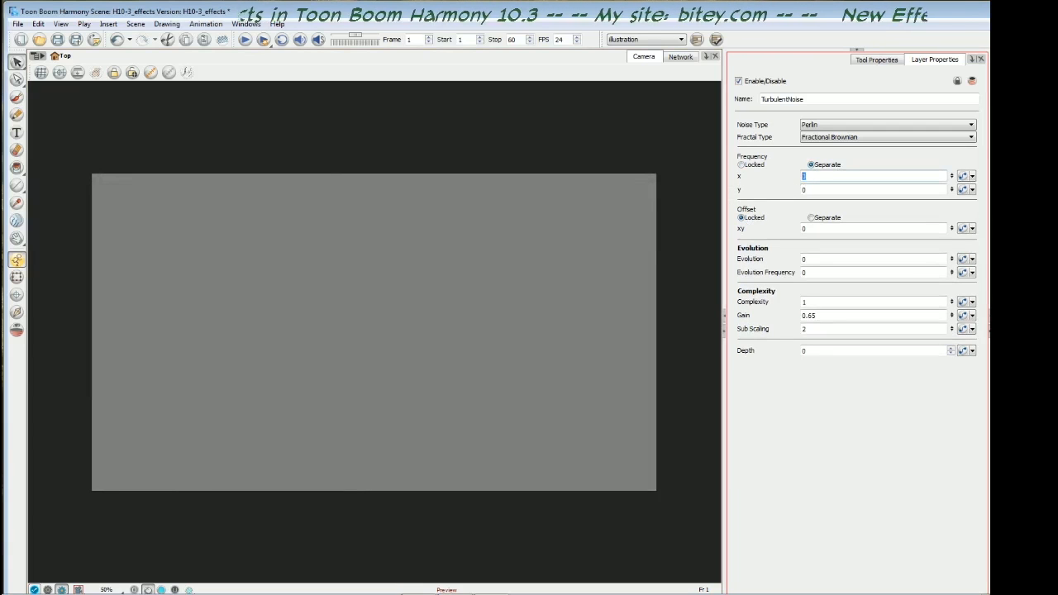
{"action": "key", "text": "Return"}
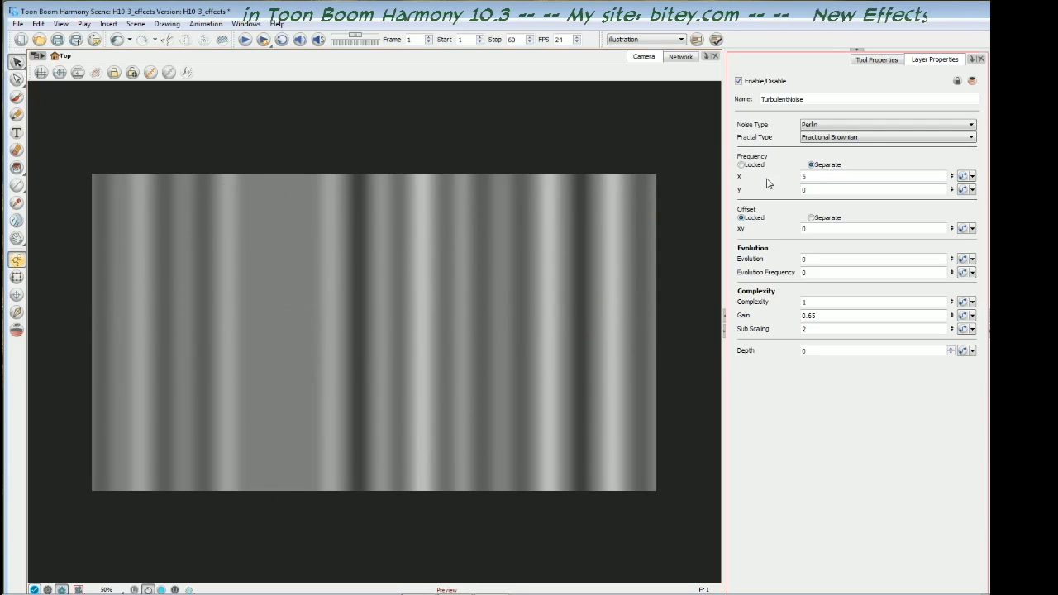
- Set the separate noise Frequency to 0 on x and 5 on y
{"action": "left_click_drag", "start_coordinate": [812, 177], "coordinate": [795, 183]}
{"action": "type", "text": "0"}
{"action": "key", "text": "Tab"}
{"action": "type", "text": "5"}
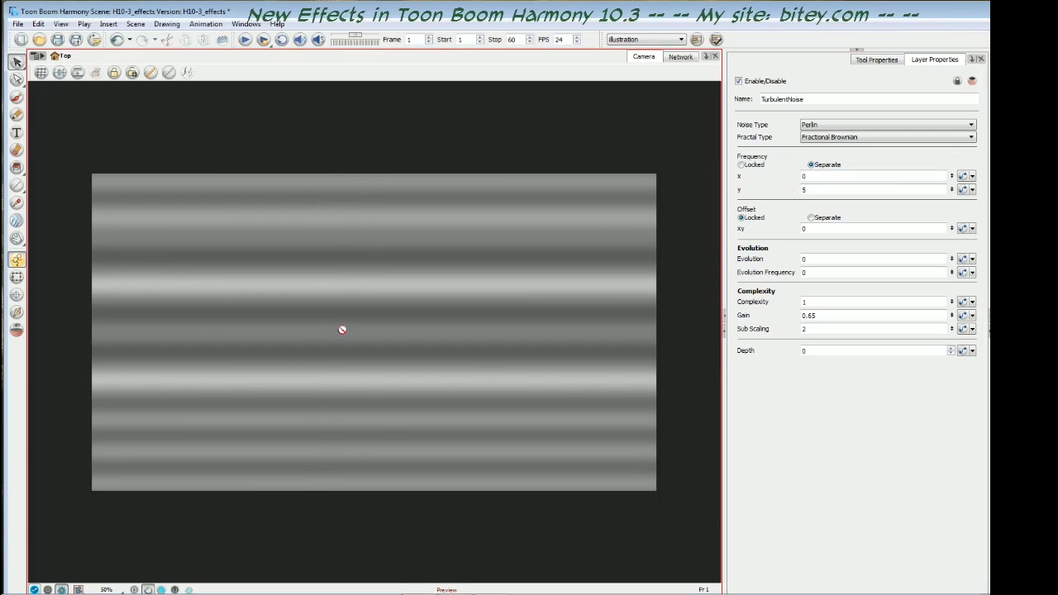
- Set the x Frequency of the noise to 5 so that it matches the y Frequency
{"action": "left_click", "coordinate": [806, 176]}
{"action": "type", "text": "5"}
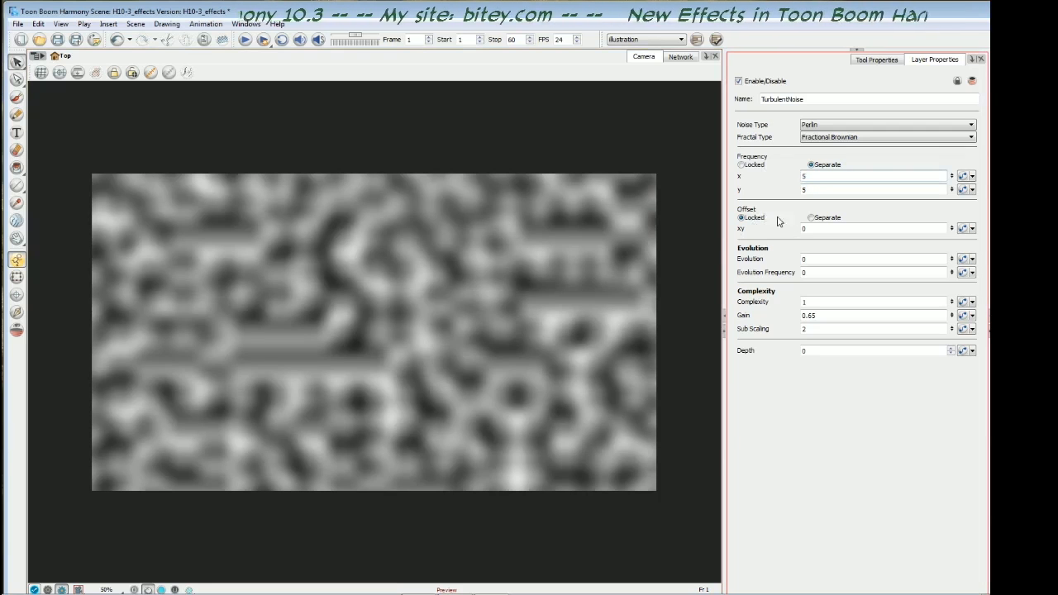
{"action": "left_click", "coordinate": [667, 244]}
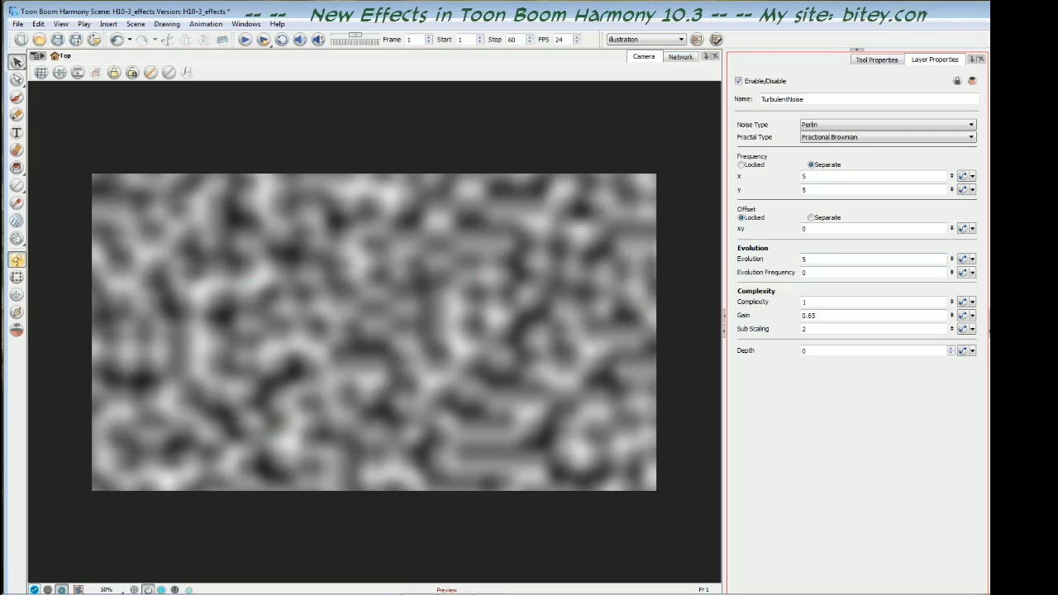
- Try a different Evolution value on the noise and reset it to 0
{"action": "double_click", "coordinate": [805, 259]}
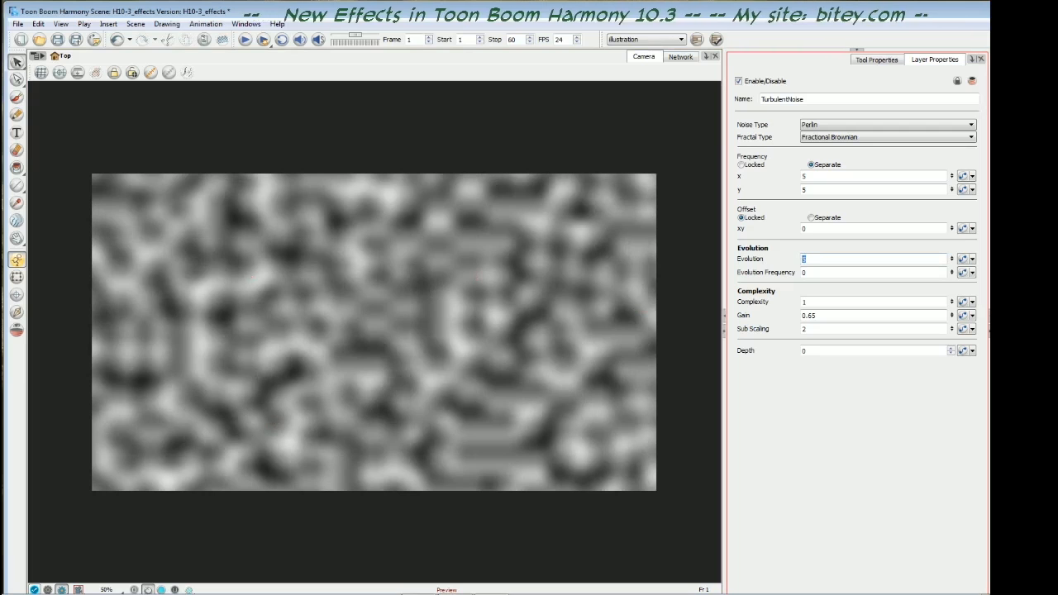
{"action": "type", "text": "0"}
{"action": "key", "text": "Return"}
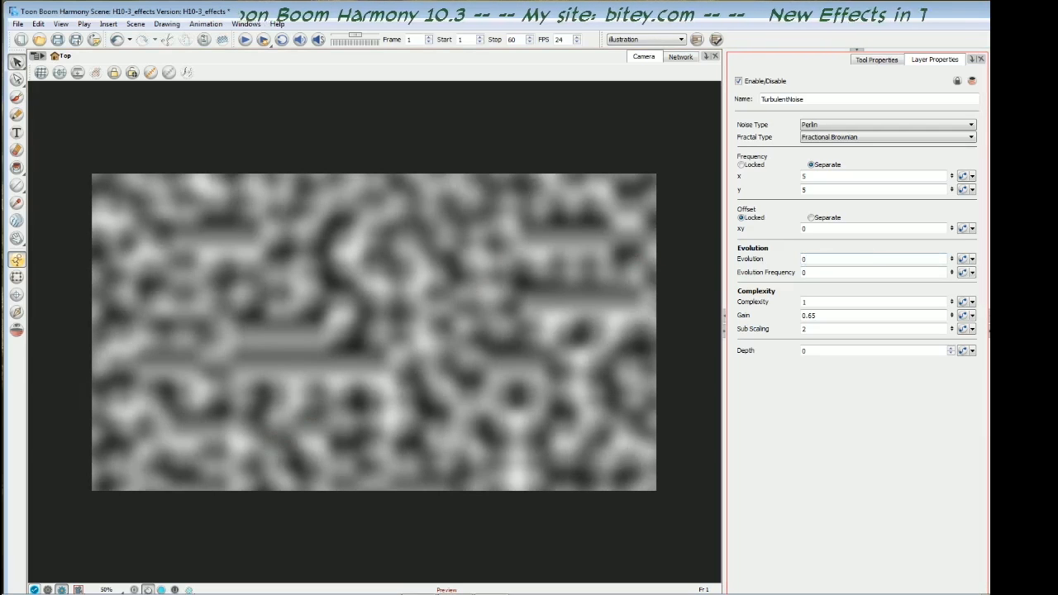
- Create an animation function for Evolution and add a keyframe with value 0 at frame 1 in the Bezier Editor
{"action": "left_click", "coordinate": [963, 260]}
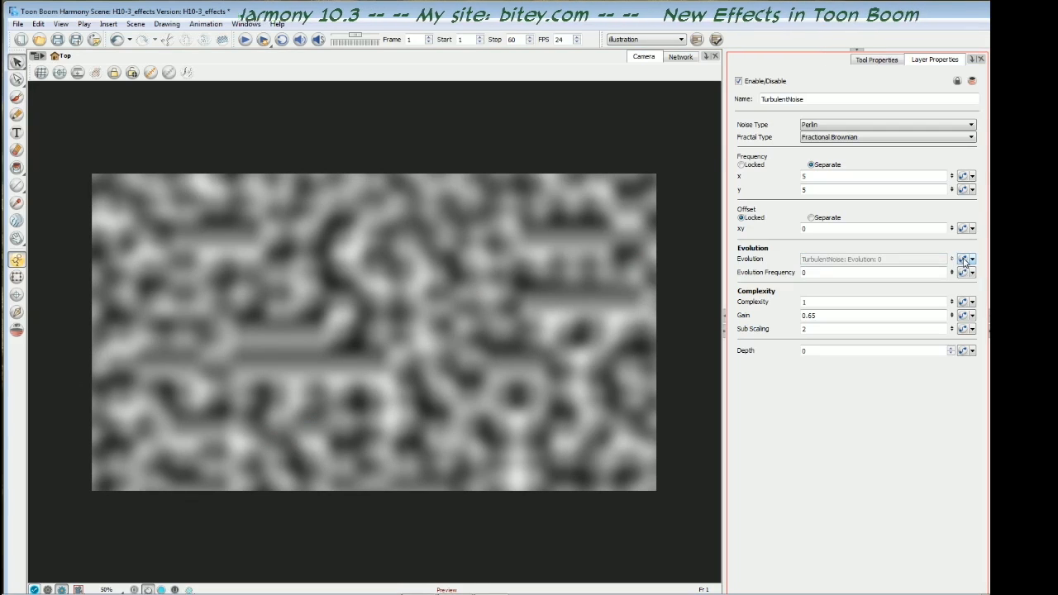
{"action": "left_click", "coordinate": [965, 262]}
{"action": "left_click_drag", "start_coordinate": [869, 171], "coordinate": [504, 147]}
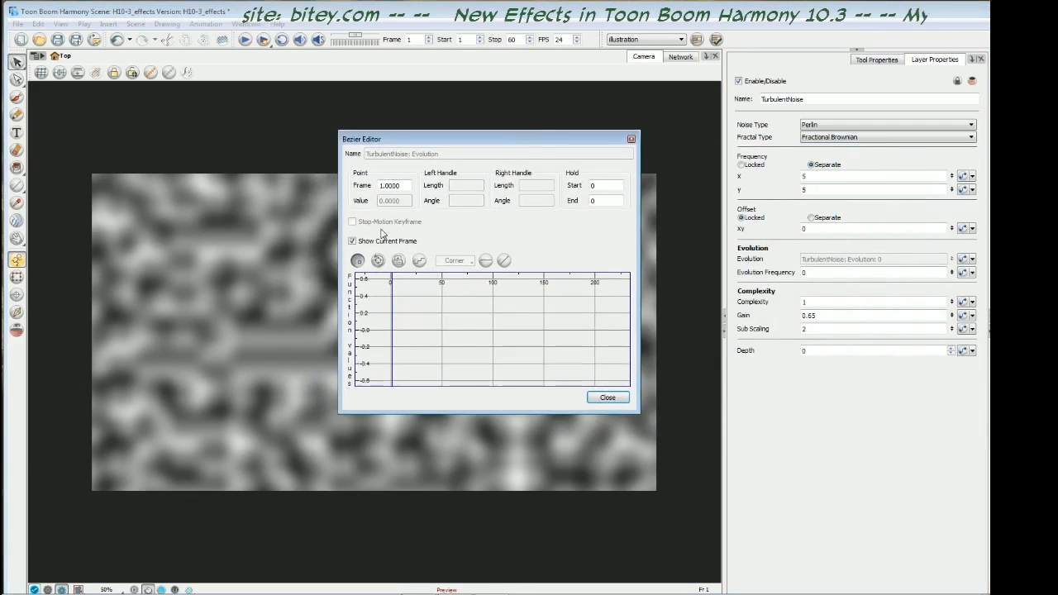
{"action": "left_click", "coordinate": [399, 262]}
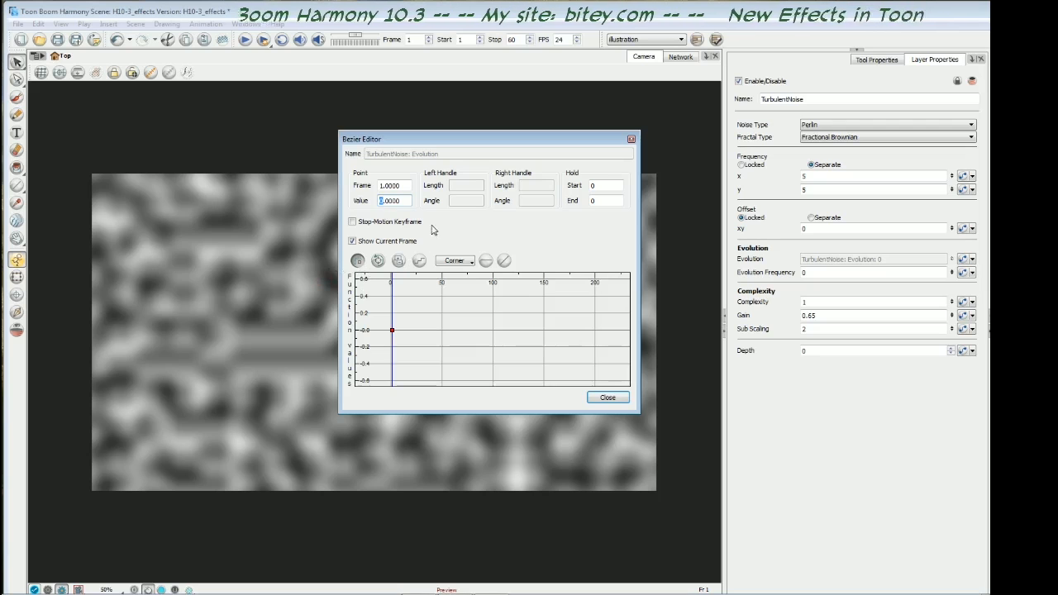
- Add an Evolution keyframe at frame 60 with value 5 and close the Bezier Editor
{"action": "key", "text": "shift+period"}
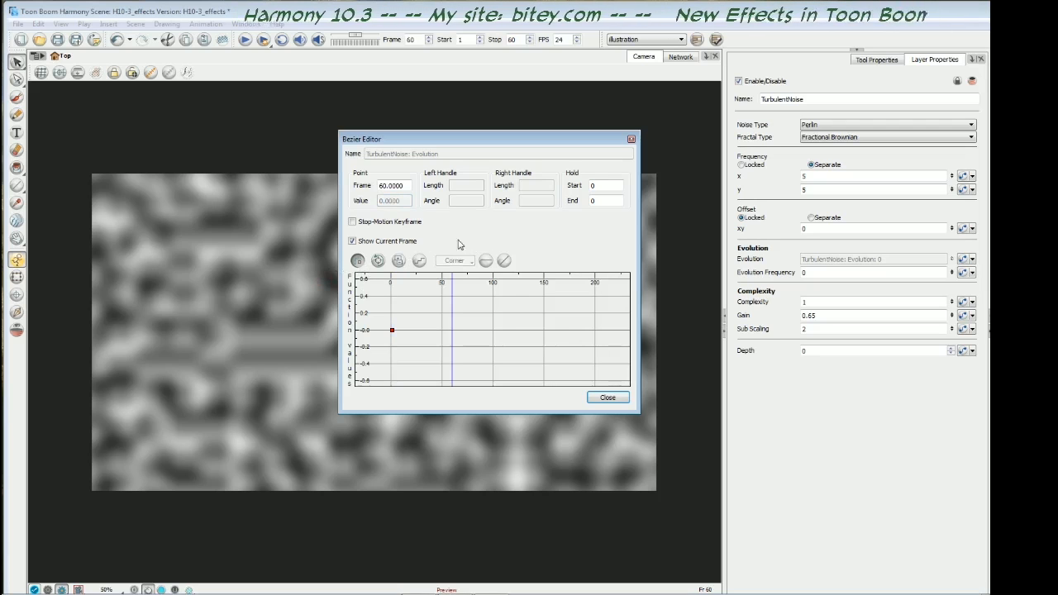
{"action": "left_click", "coordinate": [398, 261]}
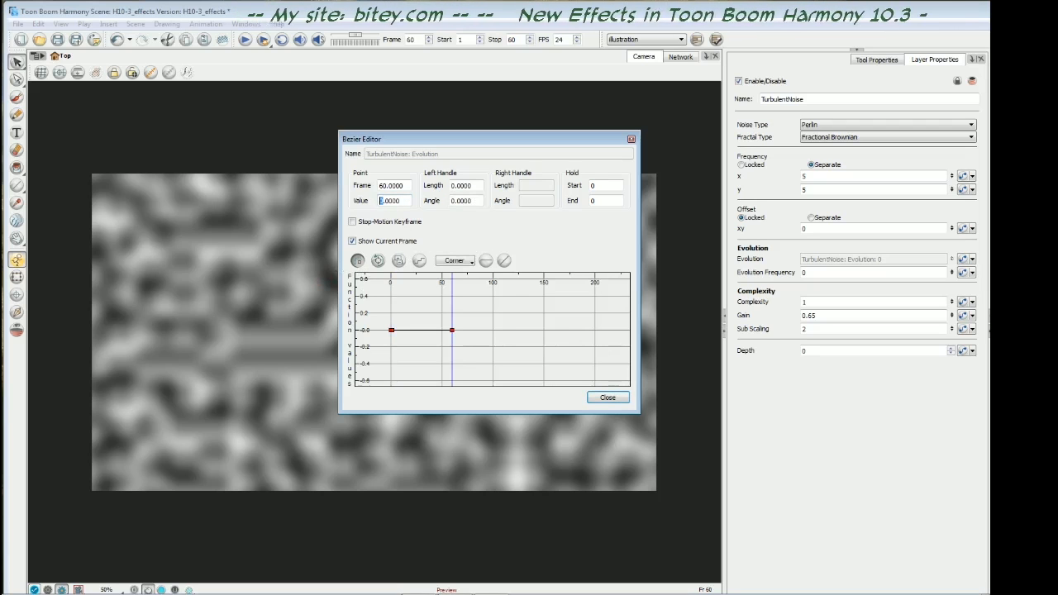
{"action": "type", "text": "5"}
{"action": "key", "text": "Return"}
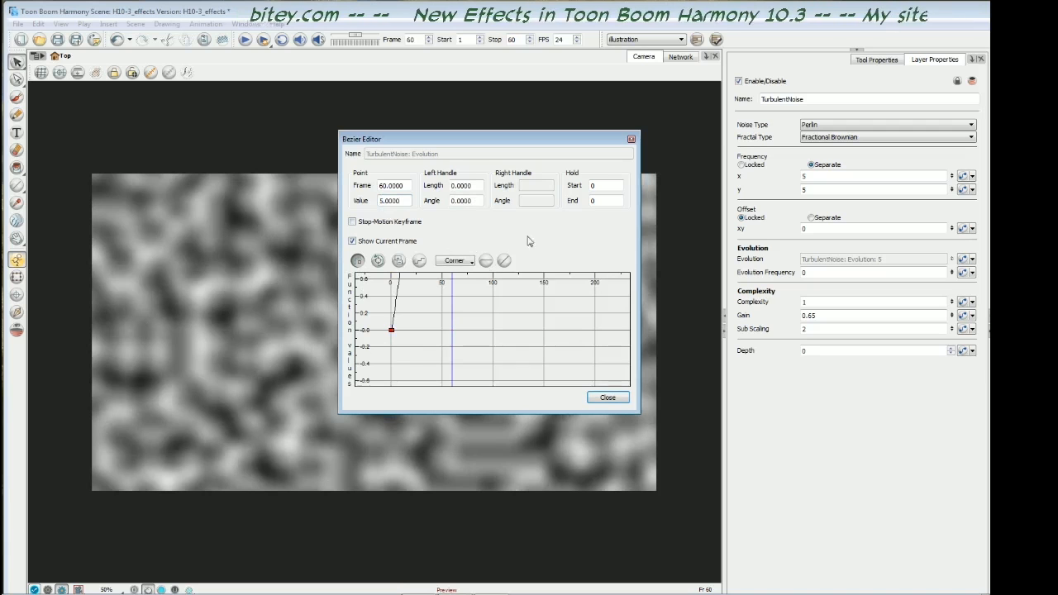
{"action": "left_click_drag", "start_coordinate": [475, 276], "coordinate": [504, 331]}
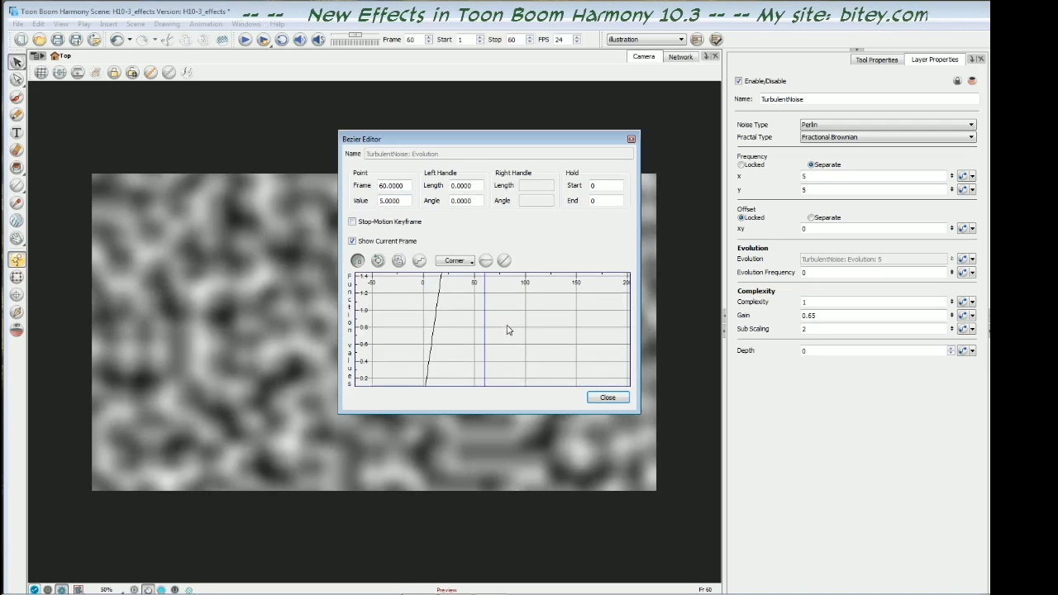
{"action": "scroll", "coordinate": [508, 327], "scroll_direction": "down", "scroll_amount": 8}
{"action": "left_click_drag", "start_coordinate": [510, 294], "coordinate": [530, 328]}
{"action": "scroll", "coordinate": [534, 324], "scroll_direction": "down", "scroll_amount": 1}
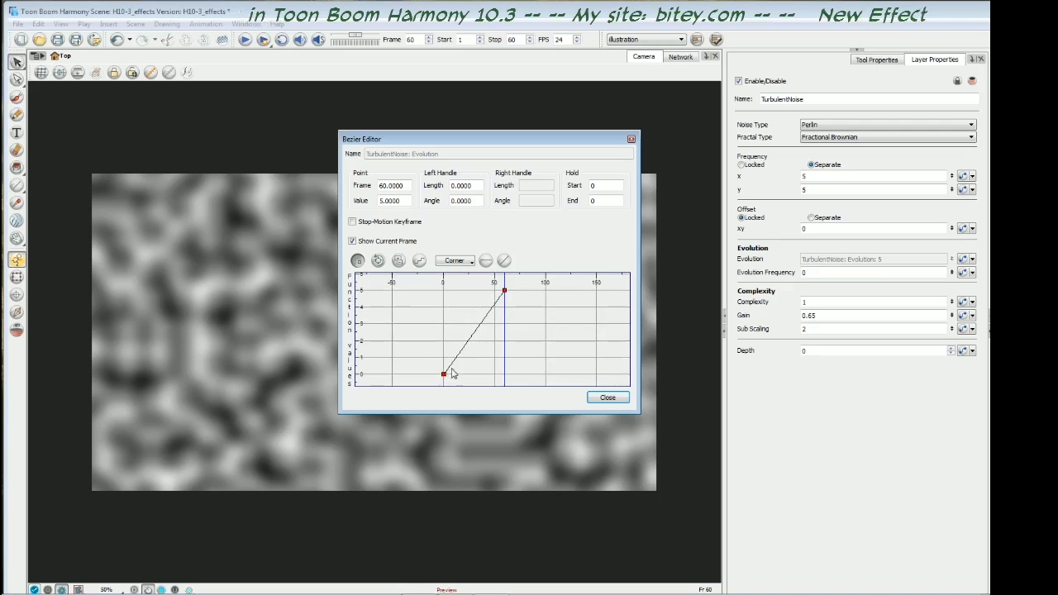
{"action": "left_click", "coordinate": [607, 398]}
- Advance through the frames from frame 1 to examine how the noise pattern evolves
{"action": "key", "text": "shift+comma"}
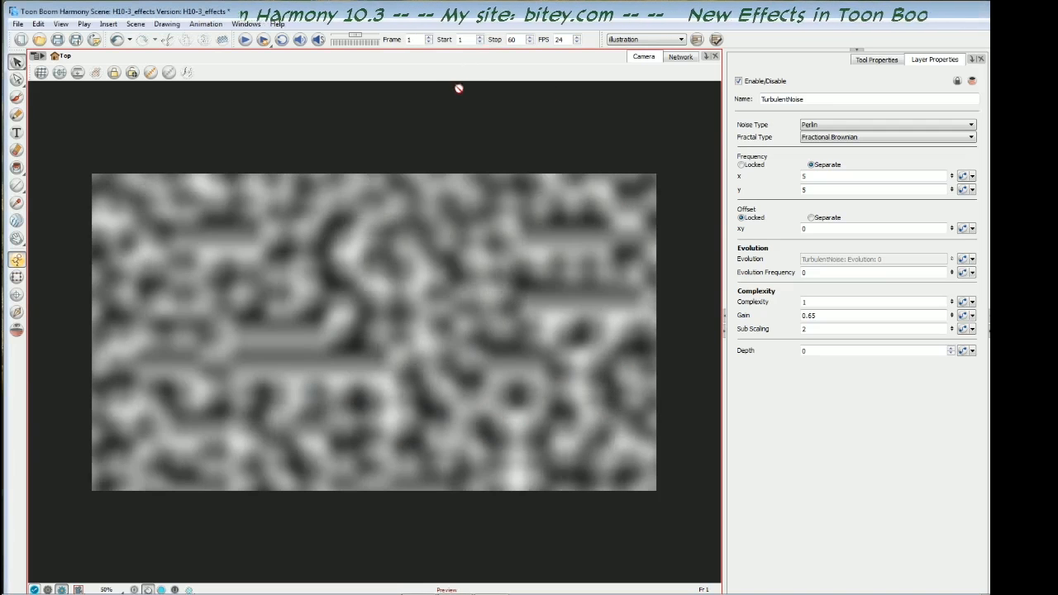
{"action": "key", "text": "period"}
{"action": "key", "text": "period"}
{"action": "key", "text": "period"}
{"action": "key", "text": "period"}
{"action": "key", "text": "period"}
{"action": "key", "text": "period"}
{"action": "key", "text": "period"}
{"action": "key", "text": "period"}
{"action": "key", "text": "period"}
{"action": "key", "text": "period"}
{"action": "key", "text": "period"}
{"action": "key", "text": "period"}
{"action": "key", "text": "period"}
{"action": "key", "text": "period"}
{"action": "key", "text": "period"}
{"action": "key", "text": "period"}
{"action": "key", "text": "period"}
{"action": "key", "text": "period"}
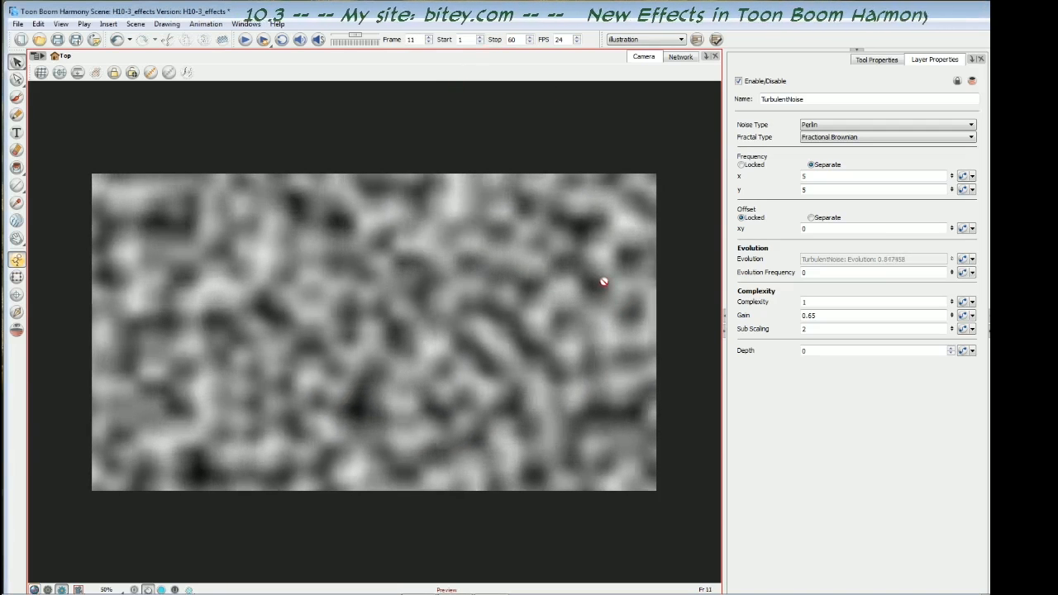
{"action": "key", "text": "period"}
{"action": "key", "text": "period"}
{"action": "key", "text": "period"}
{"action": "key", "text": "period"}
{"action": "key", "text": "period"}
{"action": "key", "text": "period"}
{"action": "key", "text": "period"}
{"action": "key", "text": "period"}
{"action": "key", "text": "period"}
{"action": "key", "text": "period"}
{"action": "key", "text": "period"}
{"action": "key", "text": "period"}
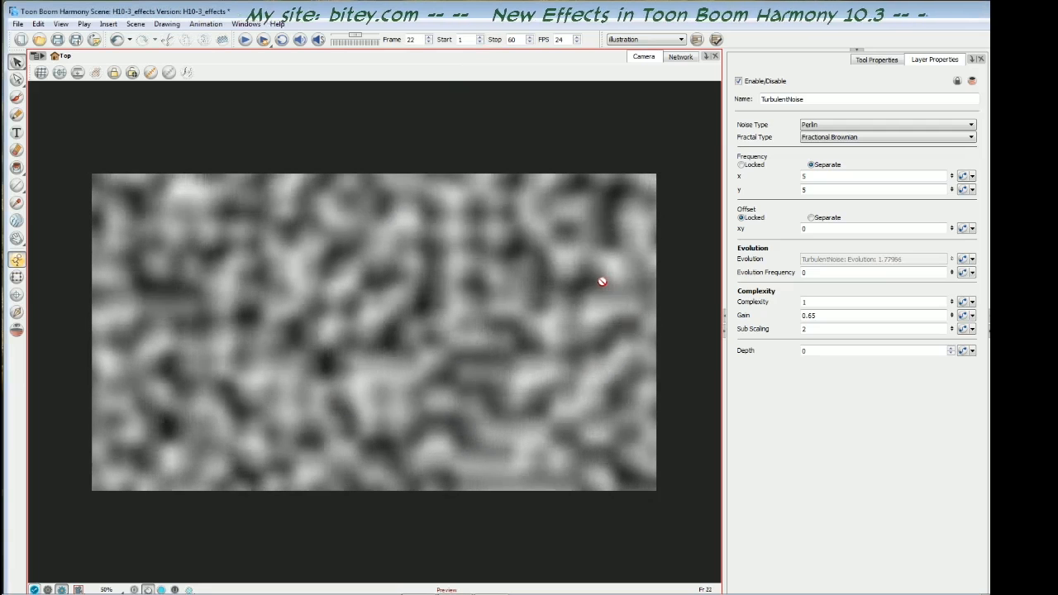
{"action": "key", "text": "period"}
{"action": "key", "text": "period"}
{"action": "key", "text": "period"}
{"action": "key", "text": "period"}
{"action": "key", "text": "period"}
{"action": "key", "text": "period"}
{"action": "key", "text": "period"}
{"action": "key", "text": "period"}
{"action": "key", "text": "period"}
{"action": "key", "text": "period"}
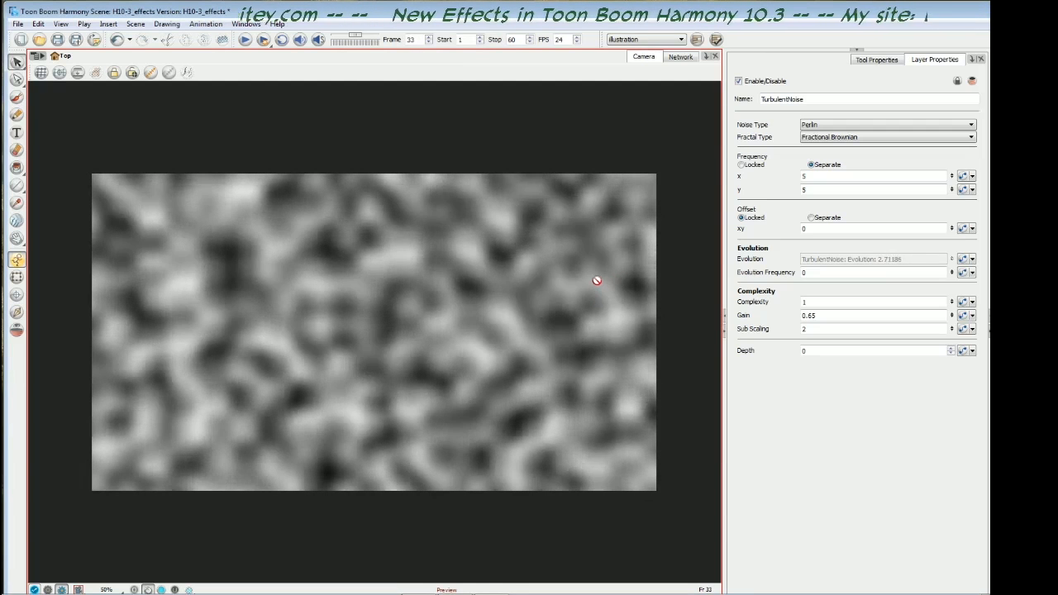
{"action": "key", "text": "period"}
{"action": "key", "text": "period"}
{"action": "key", "text": "period"}
{"action": "key", "text": "period"}
{"action": "key", "text": "period"}
{"action": "key", "text": "period"}
{"action": "key", "text": "period"}
{"action": "key", "text": "period"}
{"action": "key", "text": "period"}
{"action": "key", "text": "period"}
{"action": "key", "text": "period"}
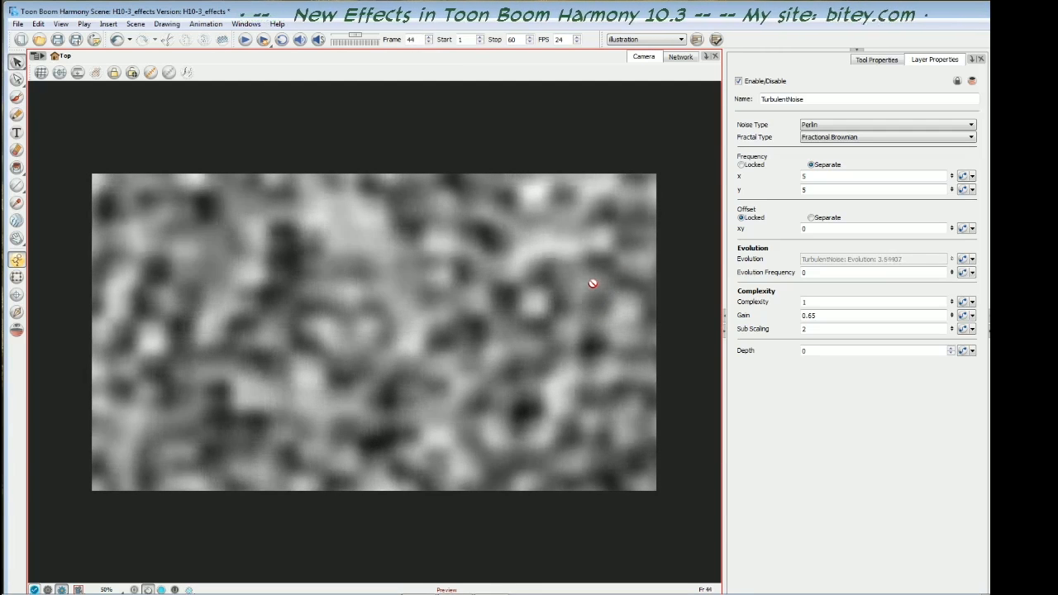
{"action": "key", "text": "period"}
{"action": "key", "text": "period"}
{"action": "key", "text": "period"}
{"action": "key", "text": "period"}
{"action": "key", "text": "period"}
{"action": "key", "text": "period"}
{"action": "key", "text": "period"}
{"action": "key", "text": "period"}
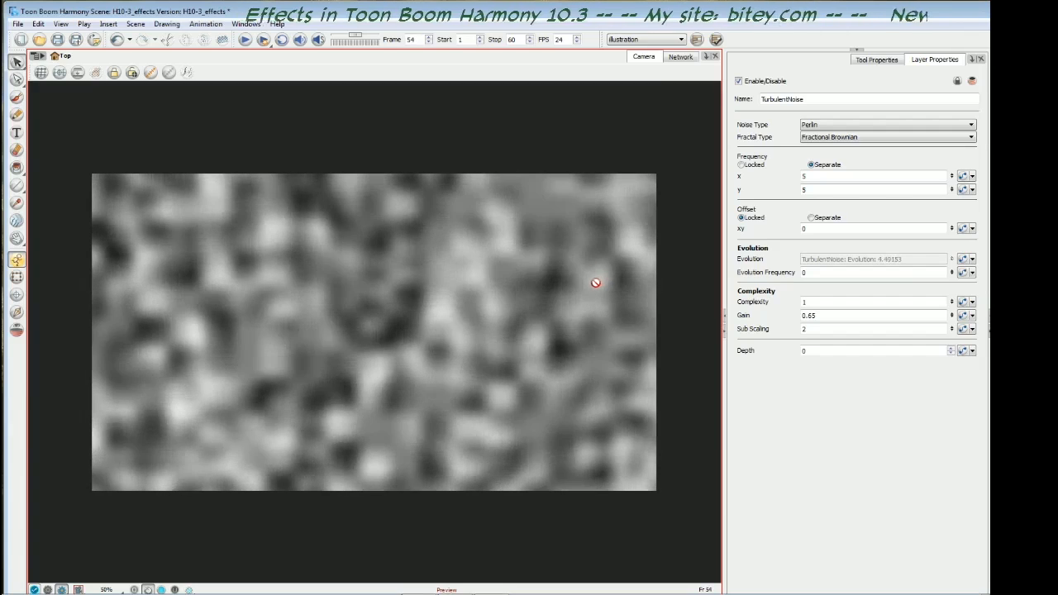
- Reopen the Evolution curve and set the value of its frame 60 keyframe to 30
{"action": "left_click", "coordinate": [965, 260]}
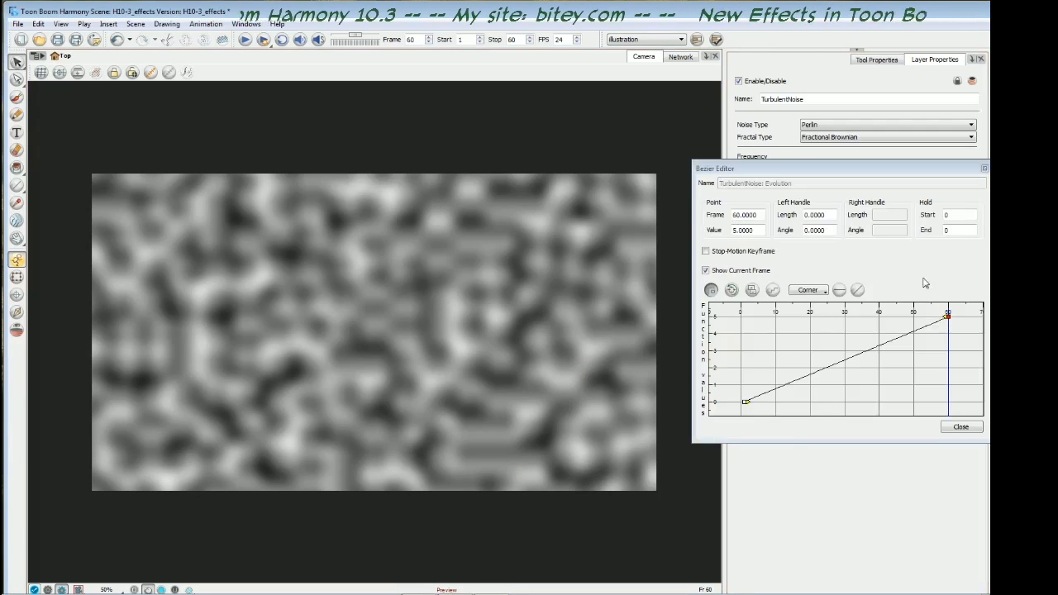
{"action": "left_click_drag", "start_coordinate": [869, 174], "coordinate": [677, 143]}
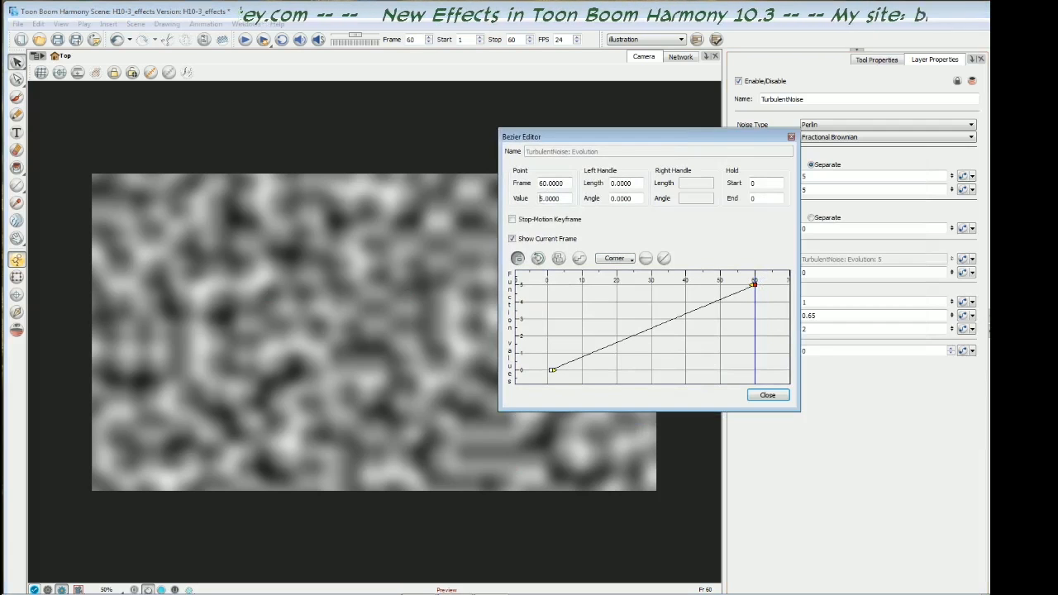
{"action": "double_click", "coordinate": [541, 199]}
{"action": "type", "text": "30"}
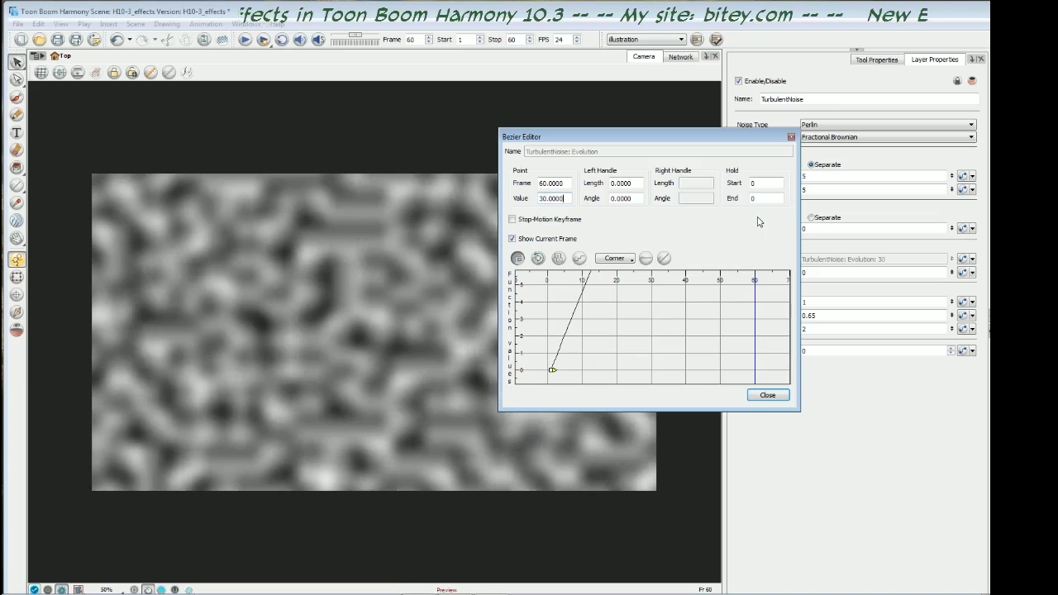
- Return to frame 1 and advance through the frames to examine the speed of the evolving noise
{"action": "left_click_drag", "start_coordinate": [690, 138], "coordinate": [857, 149]}
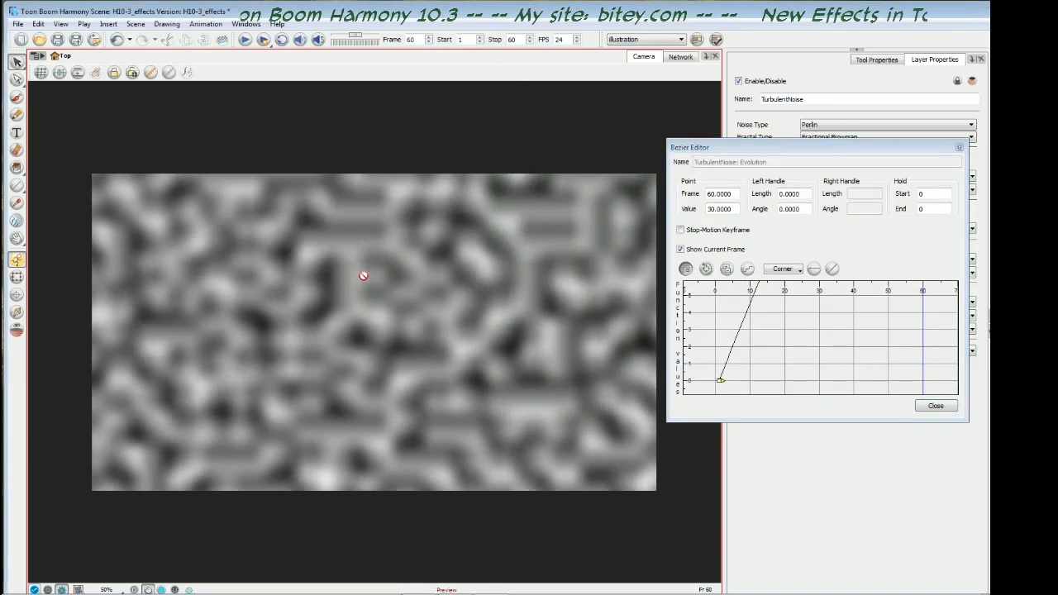
{"action": "key", "text": "period"}
{"action": "key", "text": "period"}
{"action": "key", "text": "period"}
{"action": "key", "text": "shift+comma"}
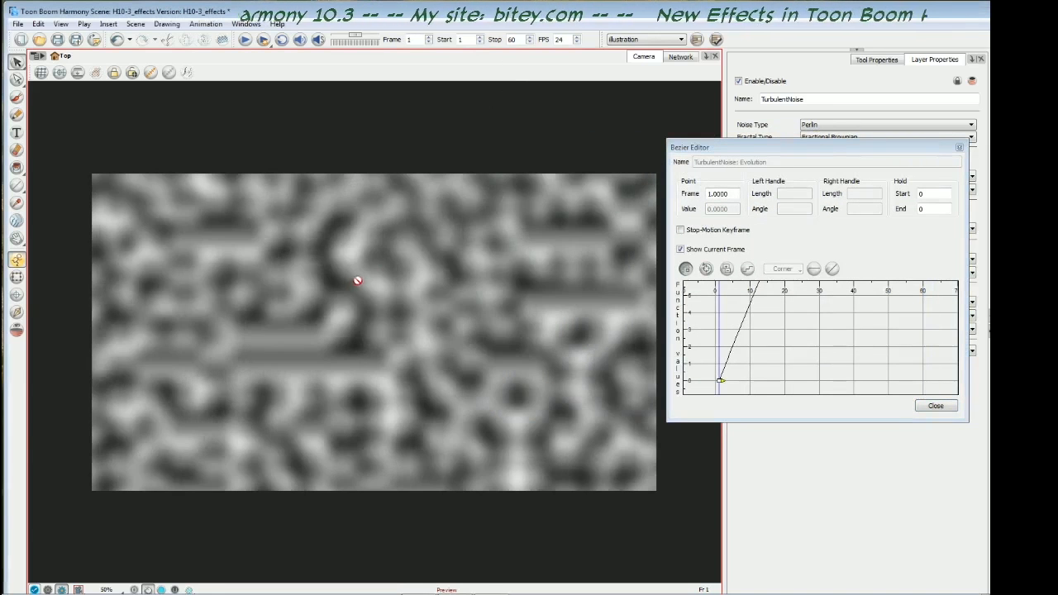
{"action": "key", "text": "period"}
{"action": "key", "text": "period"}
{"action": "key", "text": "period"}
{"action": "key", "text": "period"}
{"action": "key", "text": "period"}
{"action": "key", "text": "period"}
{"action": "key", "text": "period"}
{"action": "key", "text": "period"}
{"action": "key", "text": "period"}
{"action": "key", "text": "period"}
{"action": "key", "text": "period"}
{"action": "key", "text": "period"}
{"action": "key", "text": "period"}
{"action": "key", "text": "period"}
{"action": "key", "text": "period"}
{"action": "key", "text": "period"}
{"action": "key", "text": "period"}
{"action": "key", "text": "period"}
{"action": "key", "text": "period"}
{"action": "key", "text": "period"}
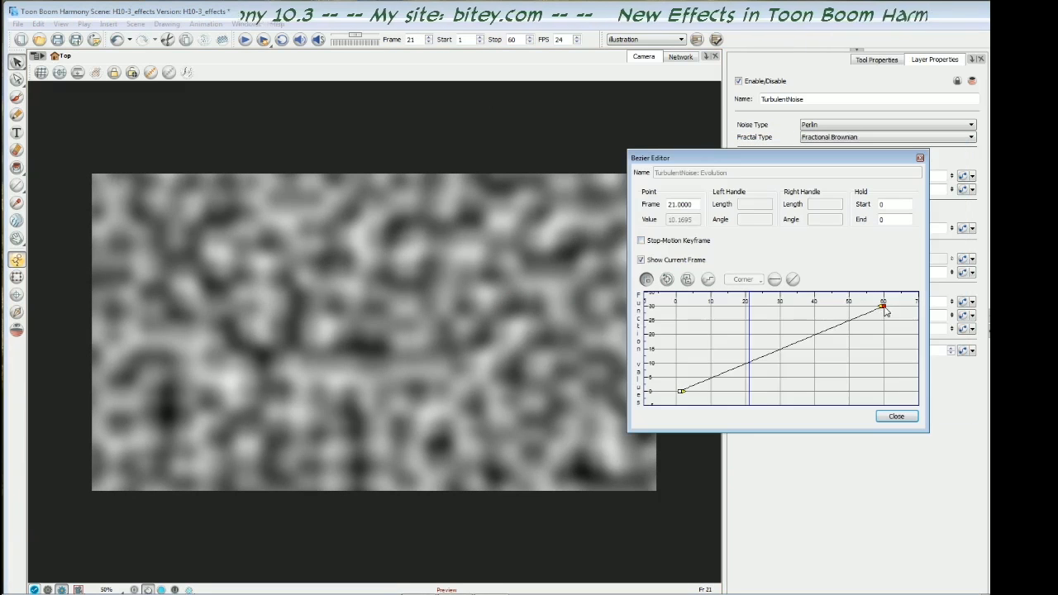
- Lower the frame 60 Evolution keyframe on the curve and set its value to 5
{"action": "left_click_drag", "start_coordinate": [883, 305], "coordinate": [883, 363]}
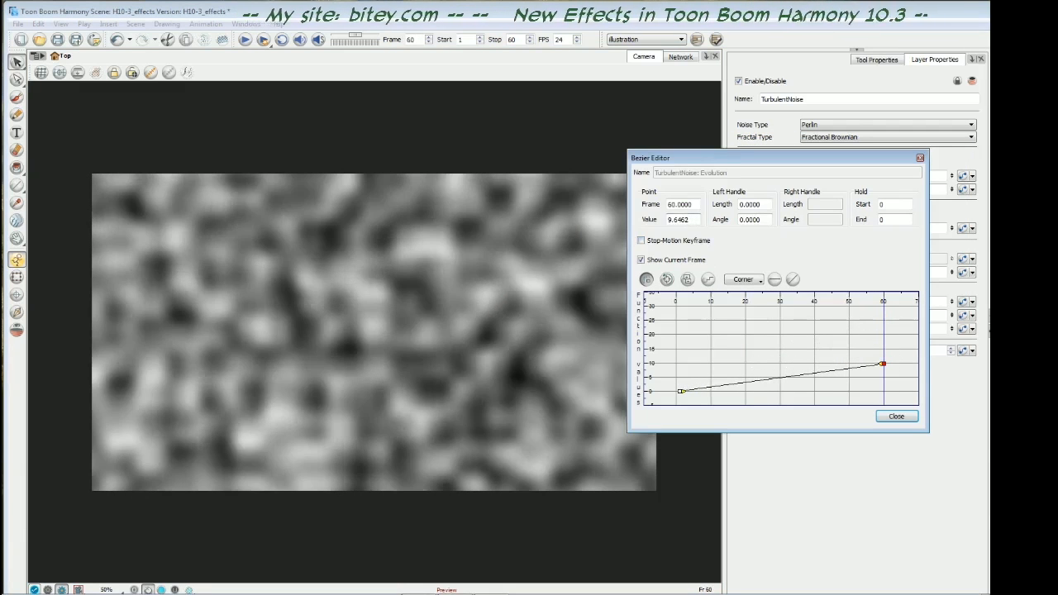
{"action": "double_click", "coordinate": [678, 219]}
{"action": "type", "text": "5"}
{"action": "key", "text": "Return"}
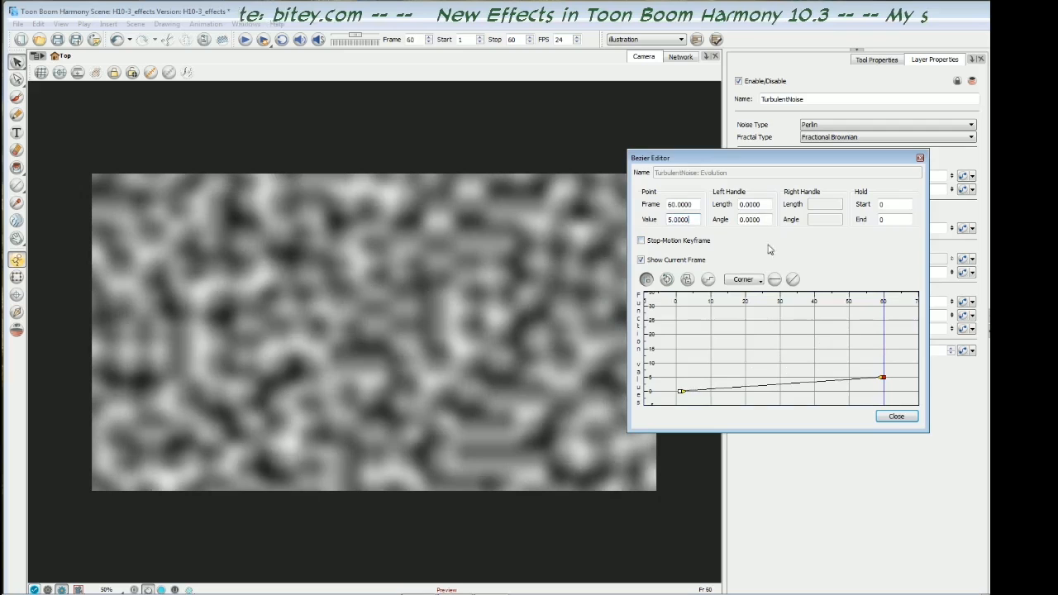
- Close the Evolution curve editor and look through the available noise types and fractal types
{"action": "left_click", "coordinate": [896, 416]}
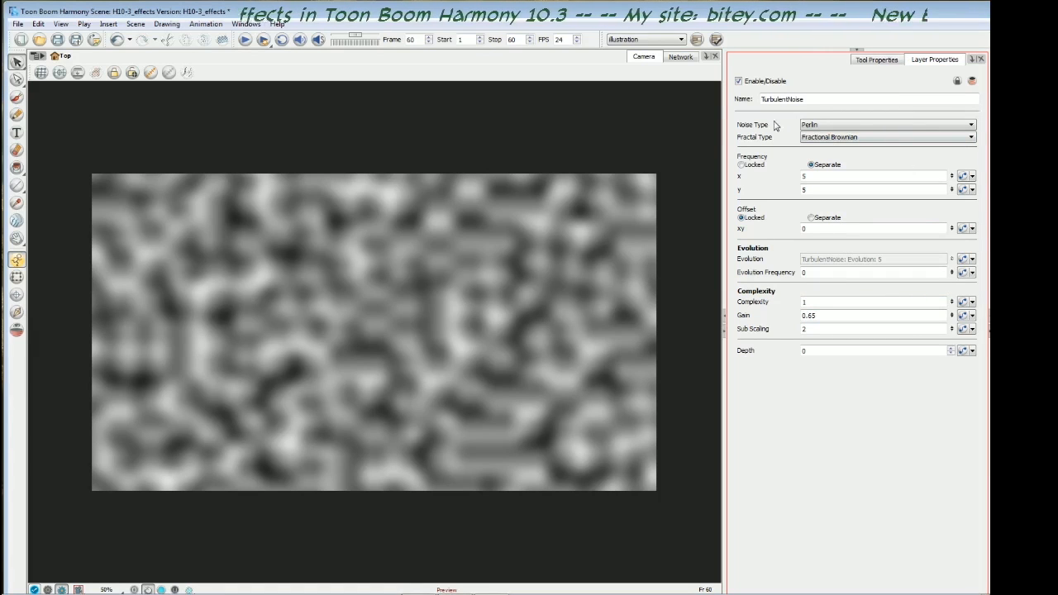
{"action": "left_click", "coordinate": [855, 126]}
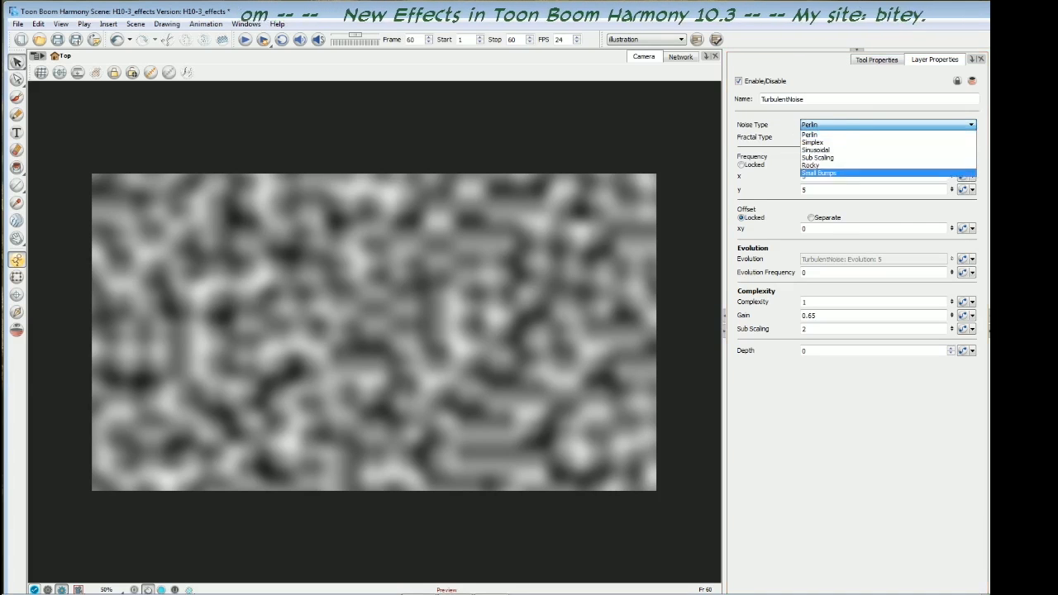
{"action": "left_click", "coordinate": [839, 124]}
{"action": "left_click", "coordinate": [847, 138]}
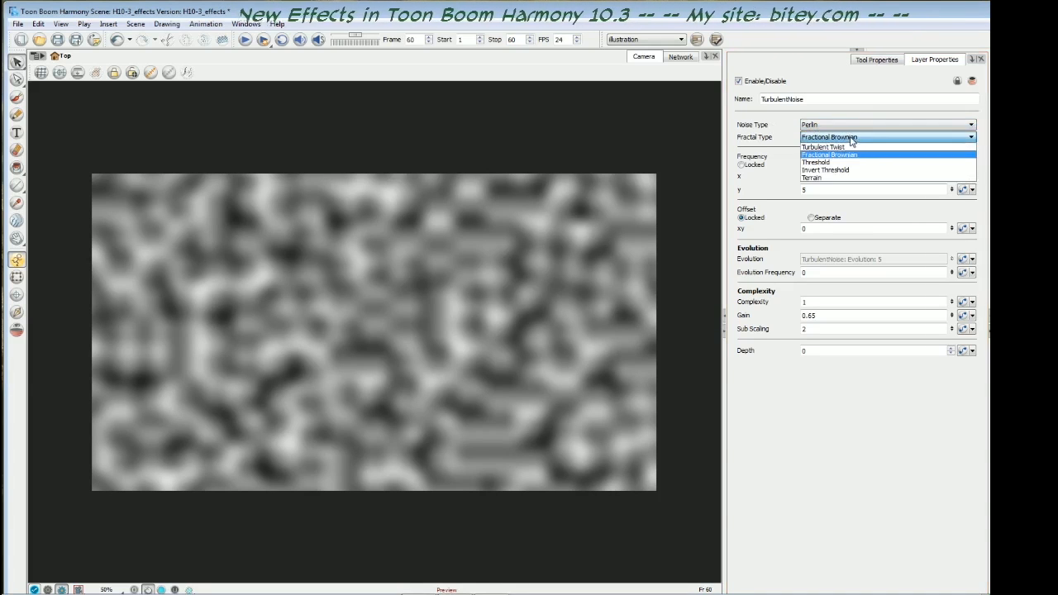
{"action": "left_click", "coordinate": [851, 137]}
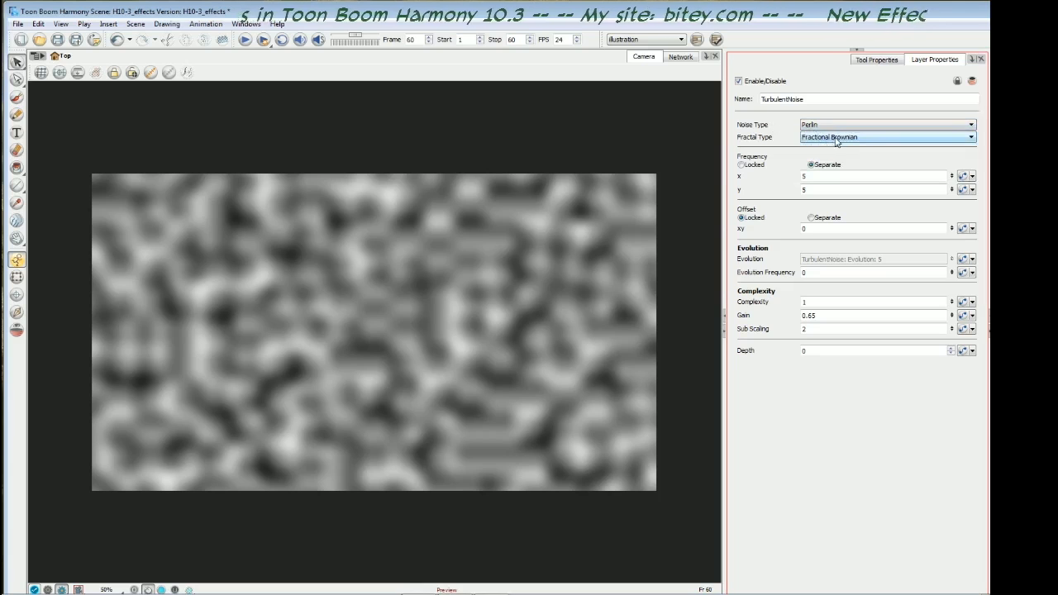
{"action": "left_click", "coordinate": [837, 138]}
{"action": "left_click", "coordinate": [817, 138]}
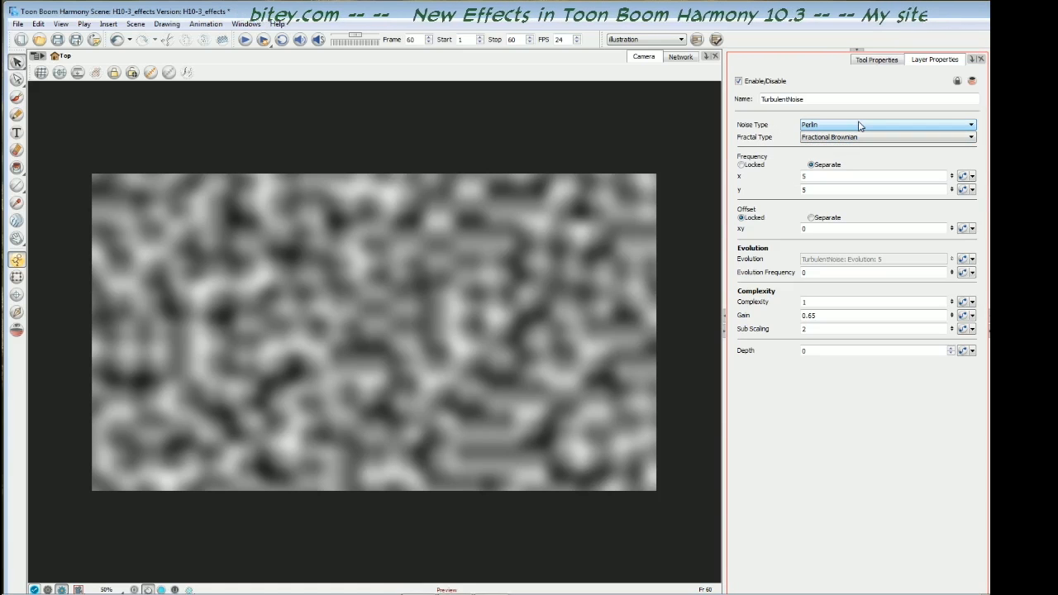
{"action": "left_click", "coordinate": [855, 126]}
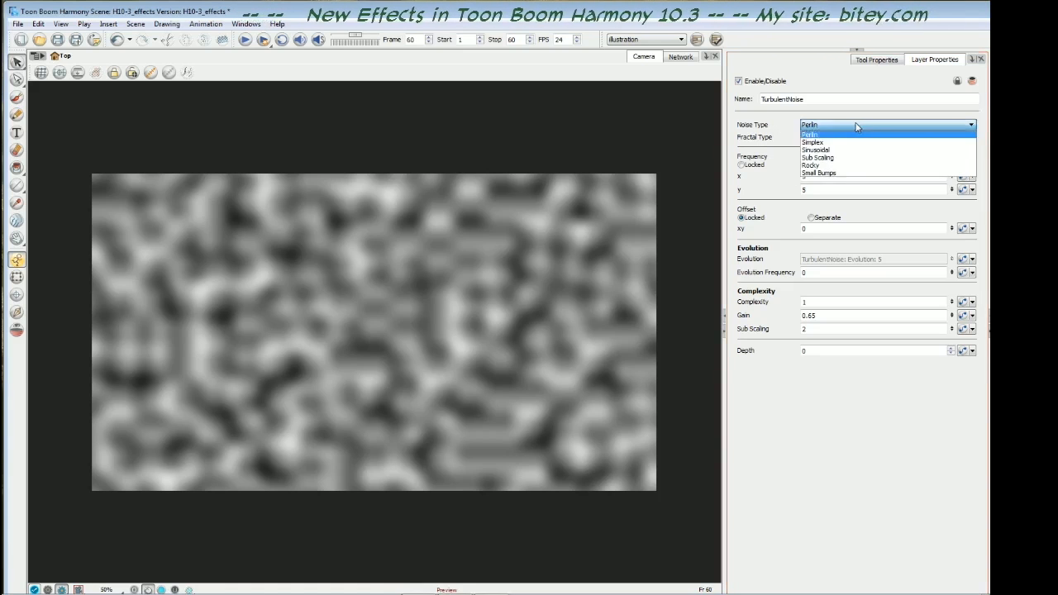
{"action": "left_click", "coordinate": [855, 126]}
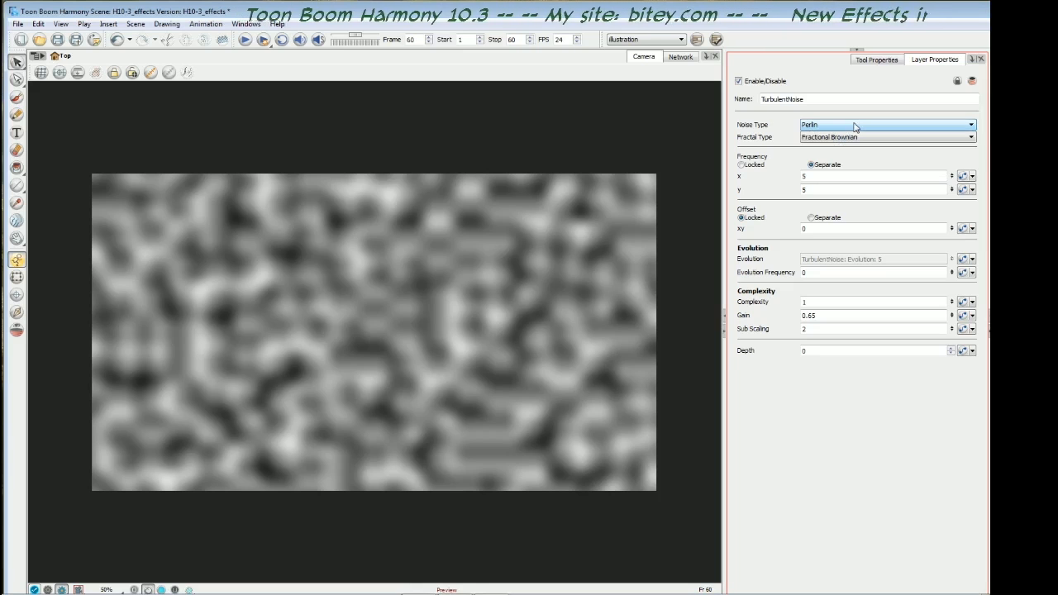
- Preview the Simplex, Sinusoidal, Sub Scaling and Small Bumps noise types and return the noise type to Perlin
{"action": "scroll", "coordinate": [855, 126], "scroll_direction": "down", "scroll_amount": 1}
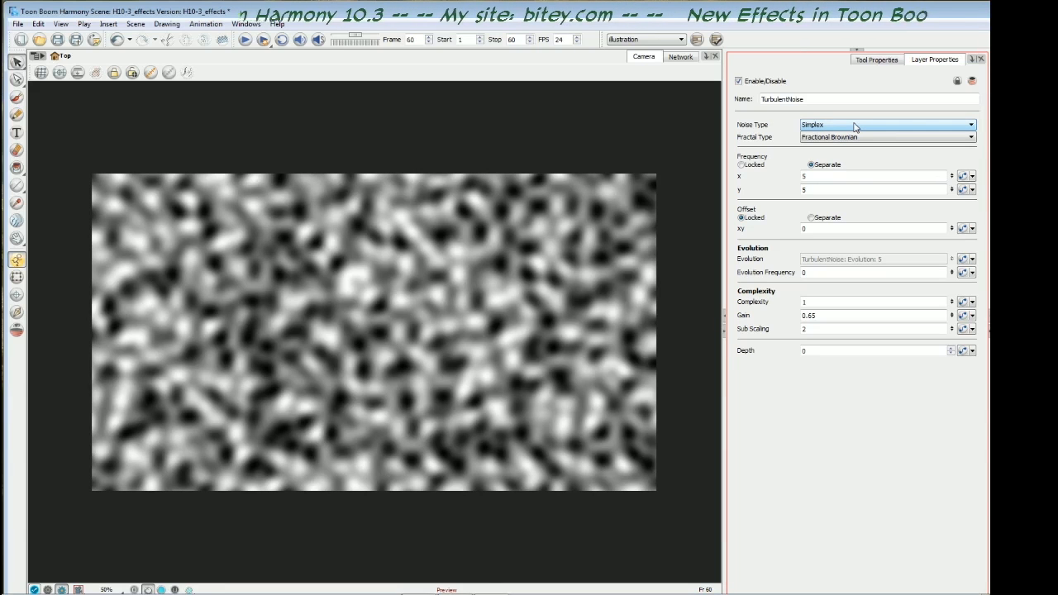
{"action": "scroll", "coordinate": [855, 126], "scroll_direction": "down", "scroll_amount": 1}
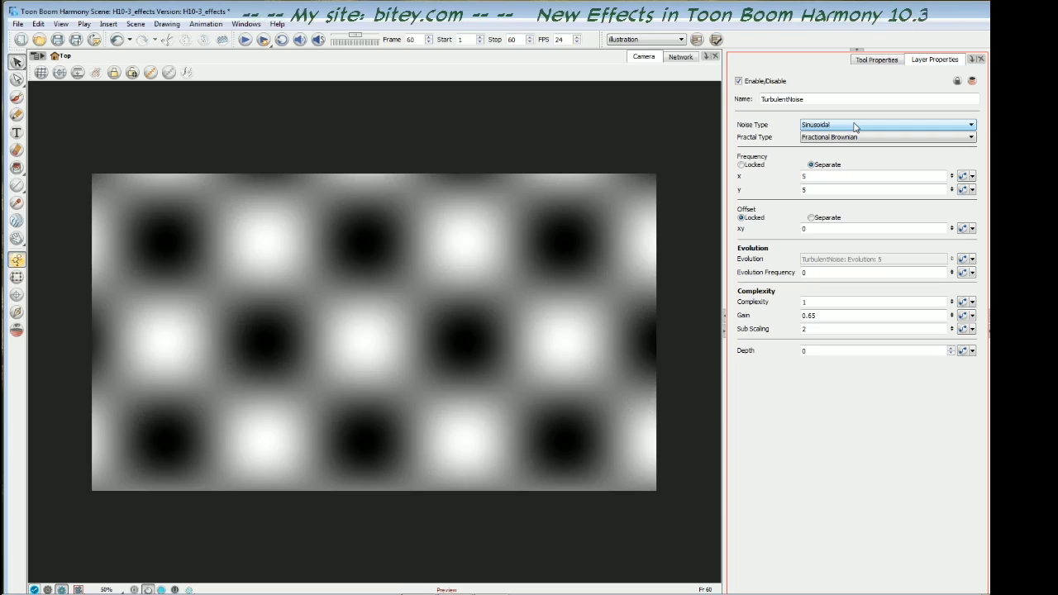
{"action": "scroll", "coordinate": [855, 126], "scroll_direction": "down", "scroll_amount": 1}
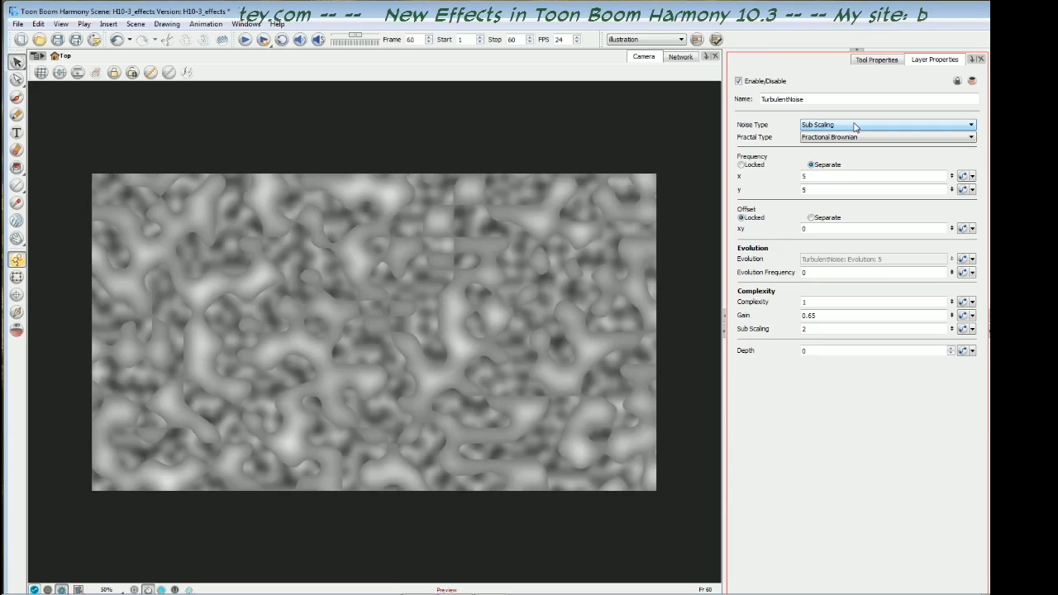
{"action": "scroll", "coordinate": [855, 125], "scroll_direction": "down", "scroll_amount": 1}
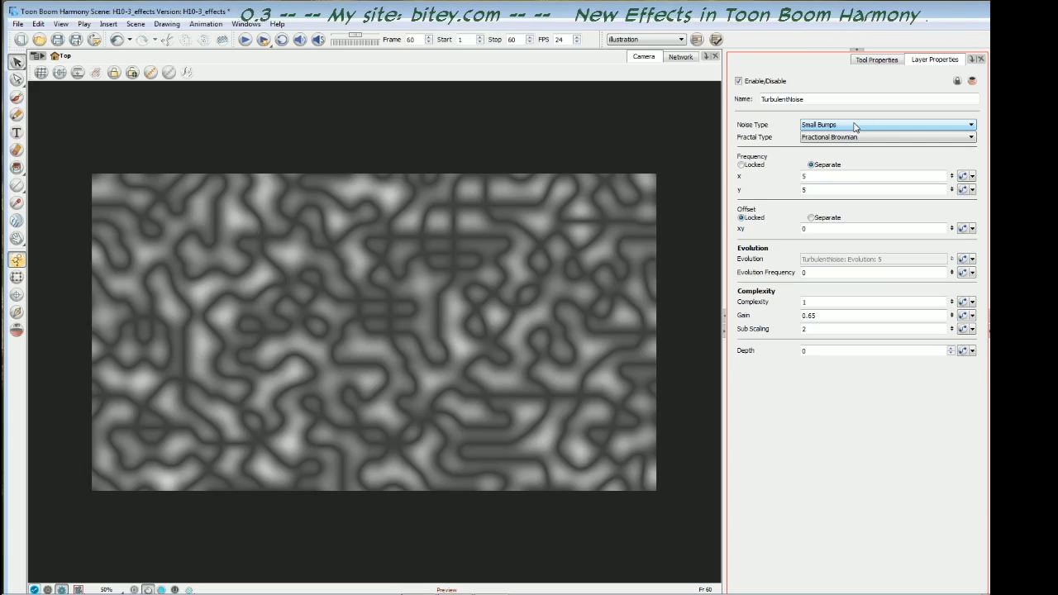
{"action": "scroll", "coordinate": [856, 125], "scroll_direction": "up", "scroll_amount": 1}
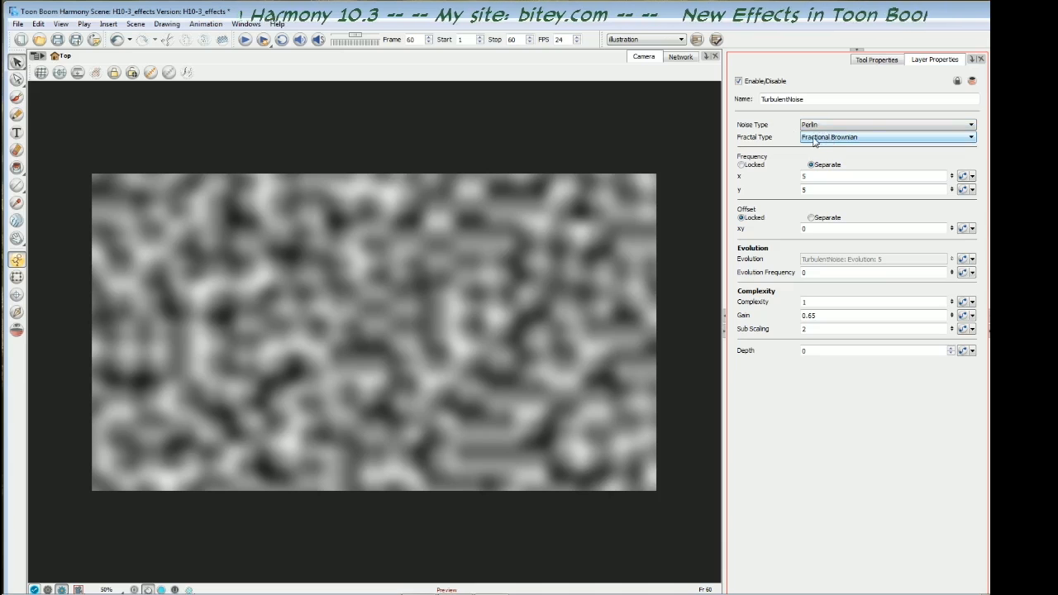
- Try the Turbulent Twist fractal type on the Perlin noise and return to Fractional Brownian
{"action": "left_click", "coordinate": [863, 141]}
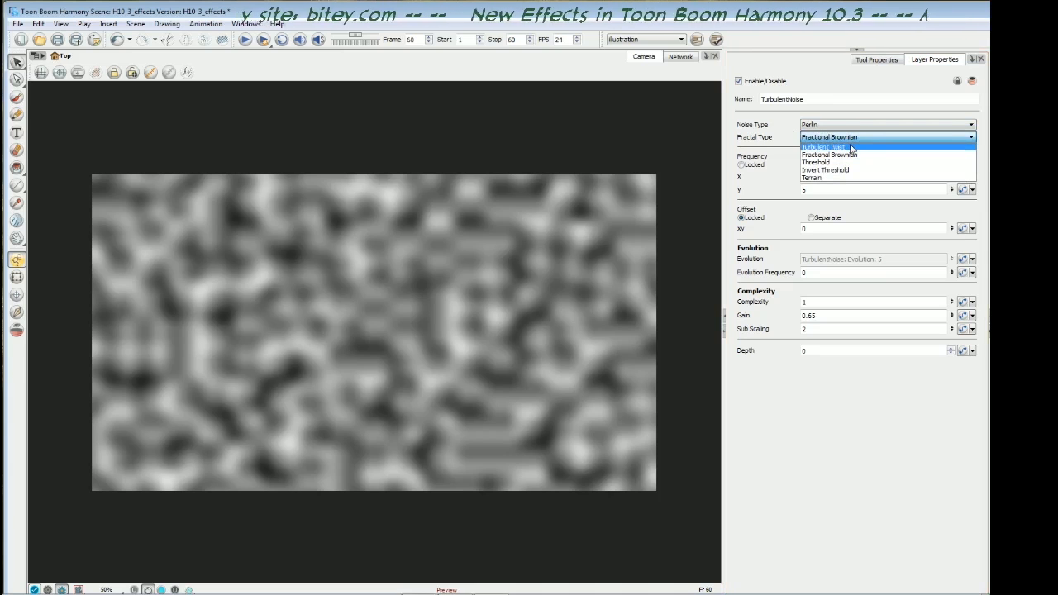
{"action": "left_click", "coordinate": [853, 149]}
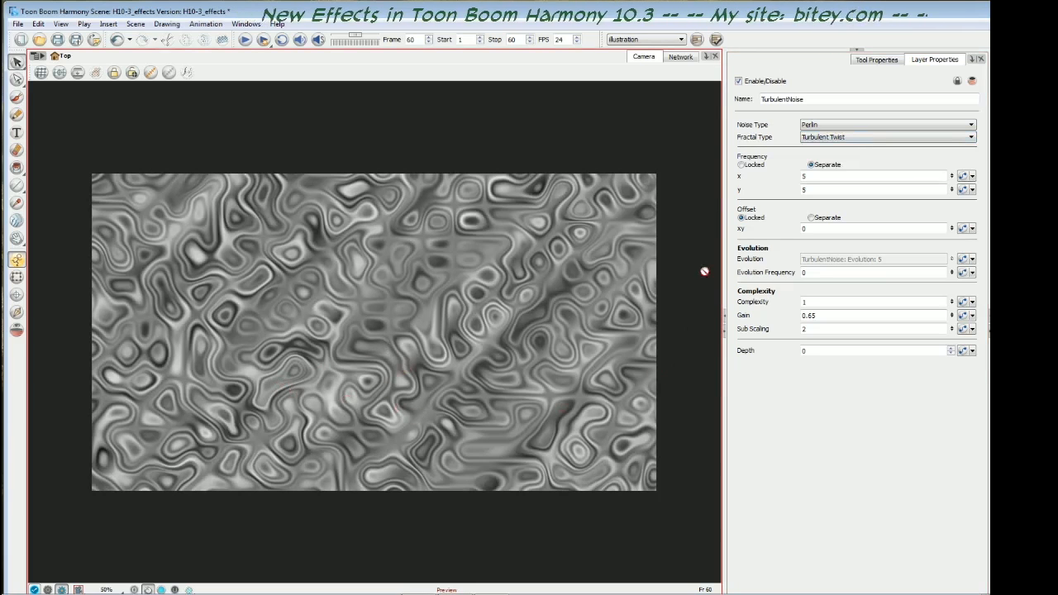
{"action": "left_click", "coordinate": [870, 140]}
{"action": "left_click", "coordinate": [863, 147]}
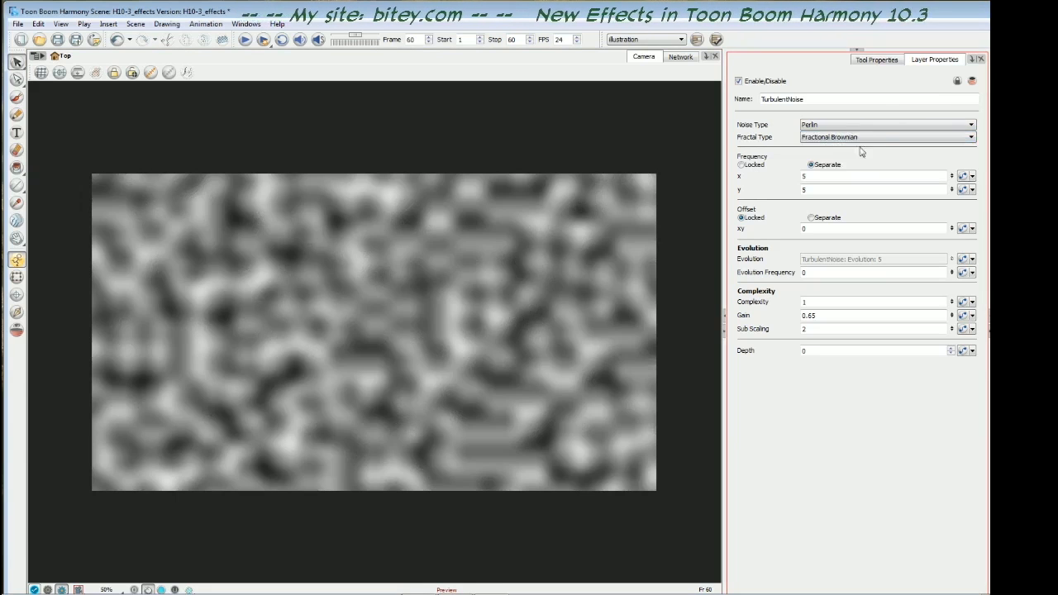
- Compare the Threshold and Invert Threshold fractal types and restore Fractional Brownian
{"action": "scroll", "coordinate": [874, 142], "scroll_direction": "down", "scroll_amount": 1}
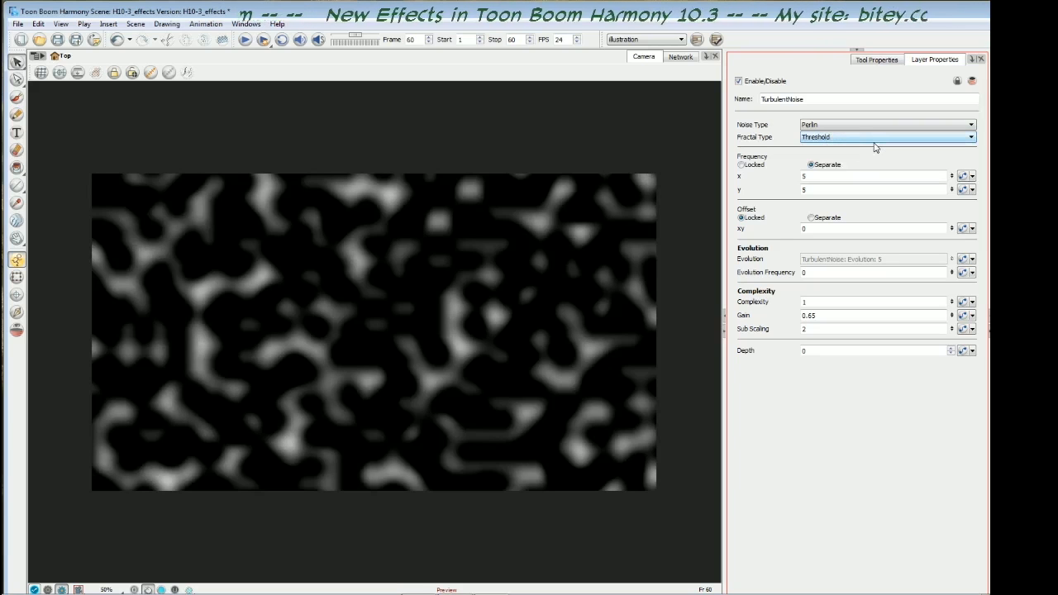
{"action": "scroll", "coordinate": [874, 147], "scroll_direction": "down", "scroll_amount": 1}
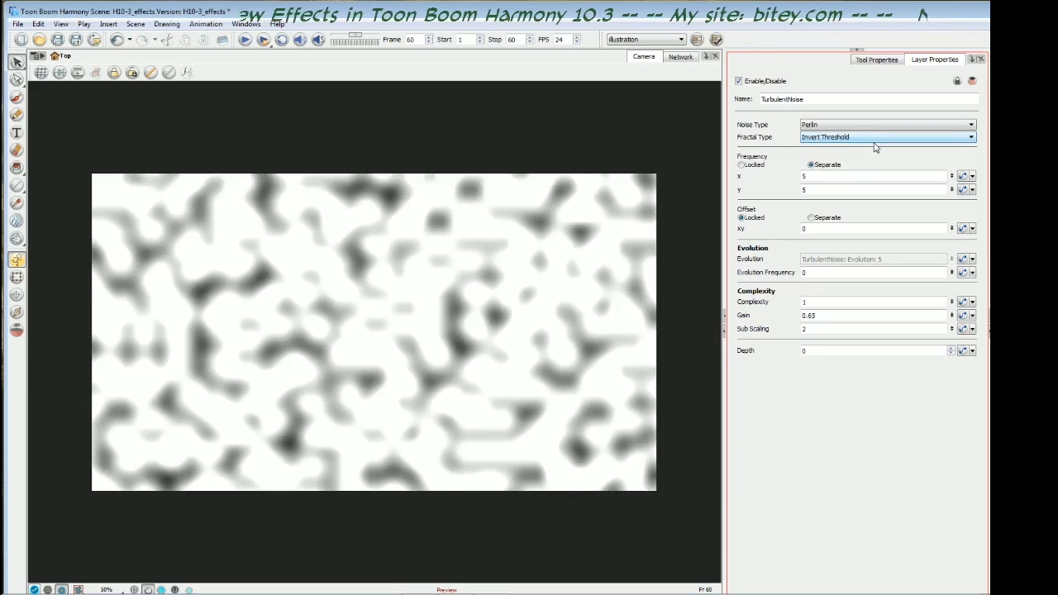
{"action": "scroll", "coordinate": [875, 147], "scroll_direction": "up", "scroll_amount": 1}
{"action": "scroll", "coordinate": [875, 148], "scroll_direction": "down", "scroll_amount": 1}
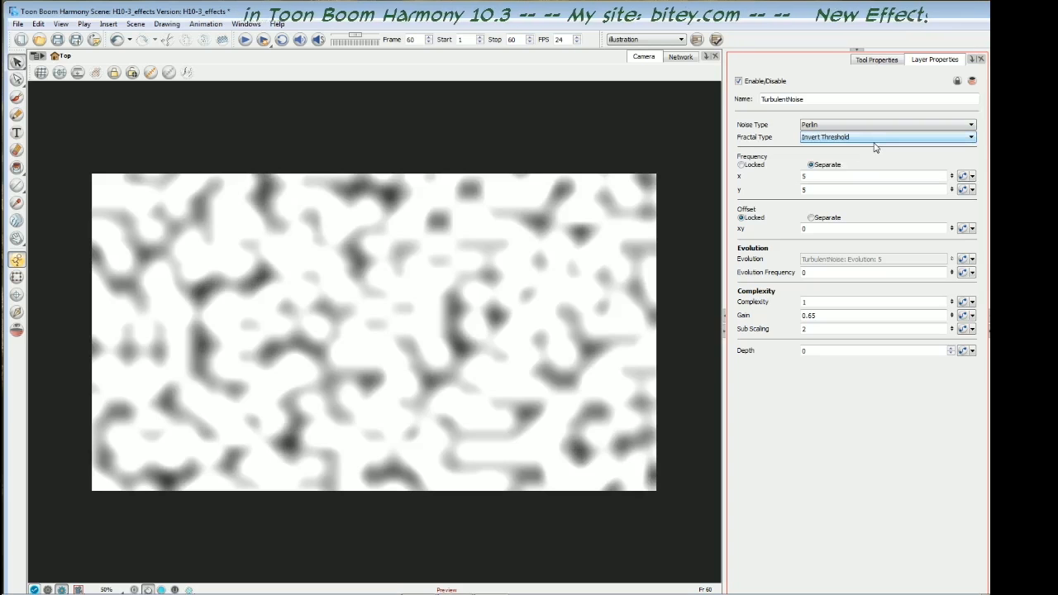
{"action": "scroll", "coordinate": [875, 147], "scroll_direction": "down", "scroll_amount": 1}
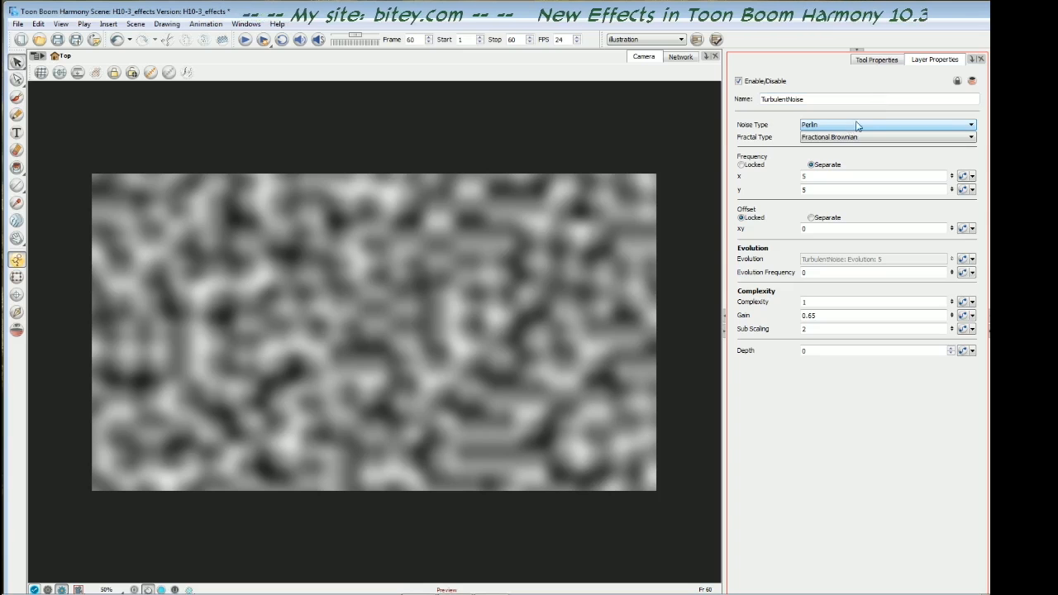
- Set the noise type to Simplex and the fractal type to Turbulent Twist
{"action": "left_click", "coordinate": [857, 126]}
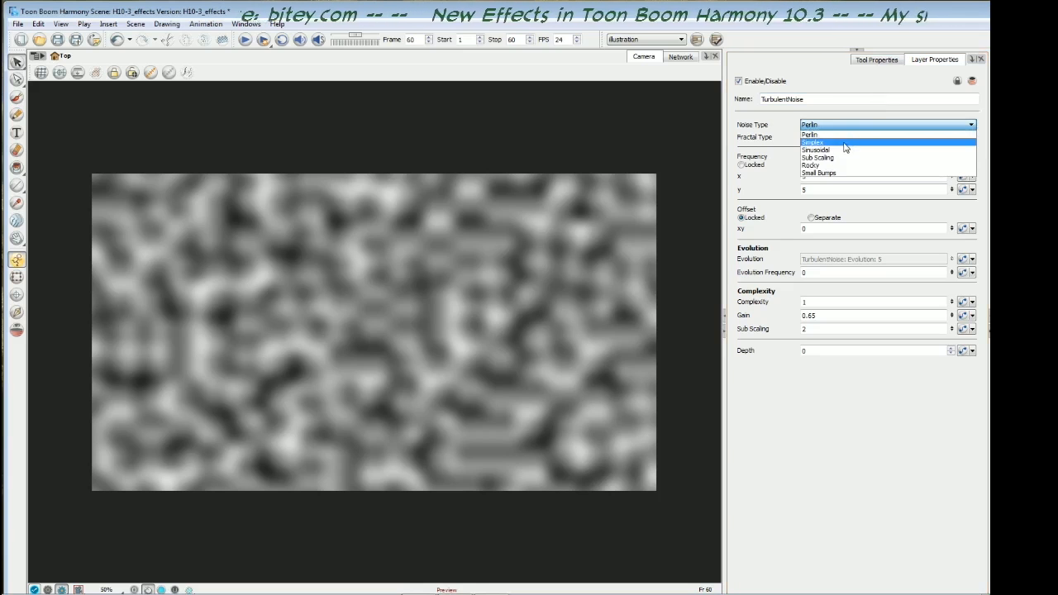
{"action": "left_click", "coordinate": [845, 142]}
{"action": "left_click", "coordinate": [865, 137]}
{"action": "left_click", "coordinate": [865, 148]}
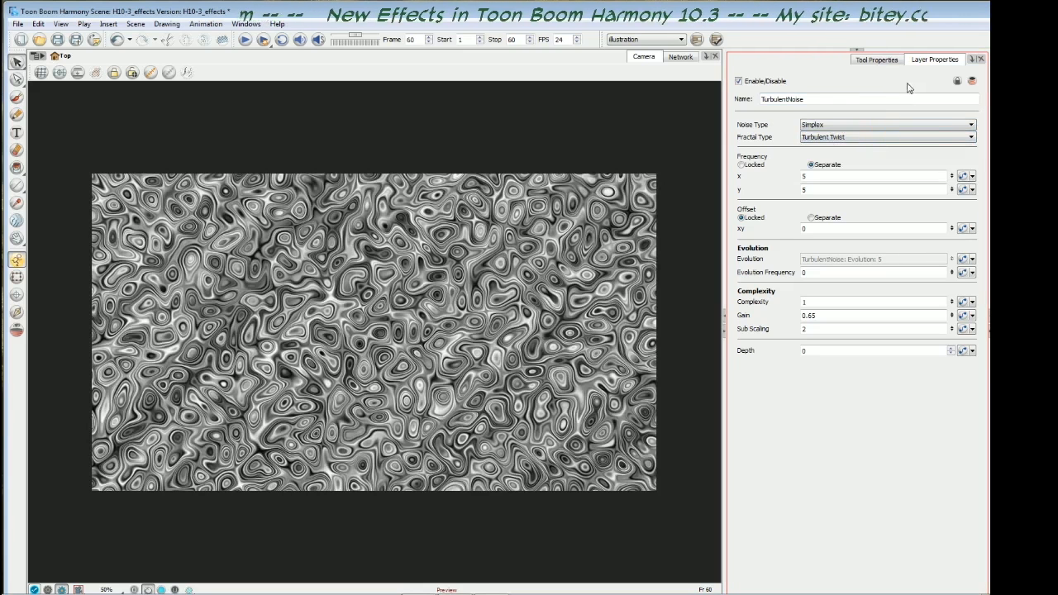
- Set the noise frequency to 2 for both x and y
{"action": "double_click", "coordinate": [804, 177]}
{"action": "type", "text": "2"}
{"action": "key", "text": "Tab"}
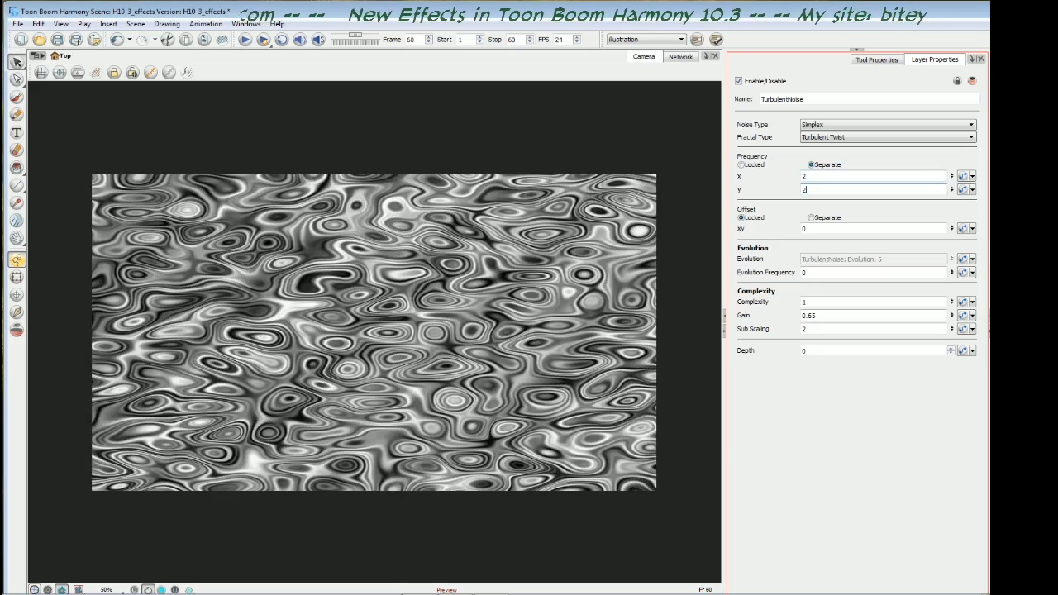
{"action": "type", "text": "2"}
{"action": "key", "text": "Return"}
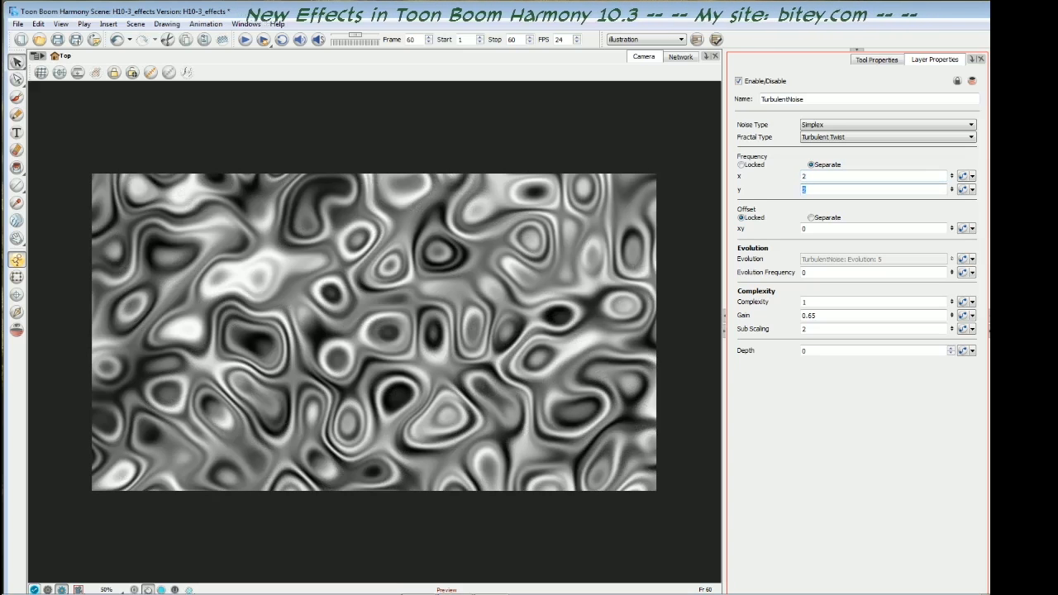
- Reduce the noise frequency to 1 for both y and x
{"action": "type", "text": "1"}
{"action": "key", "text": "shift+Tab"}
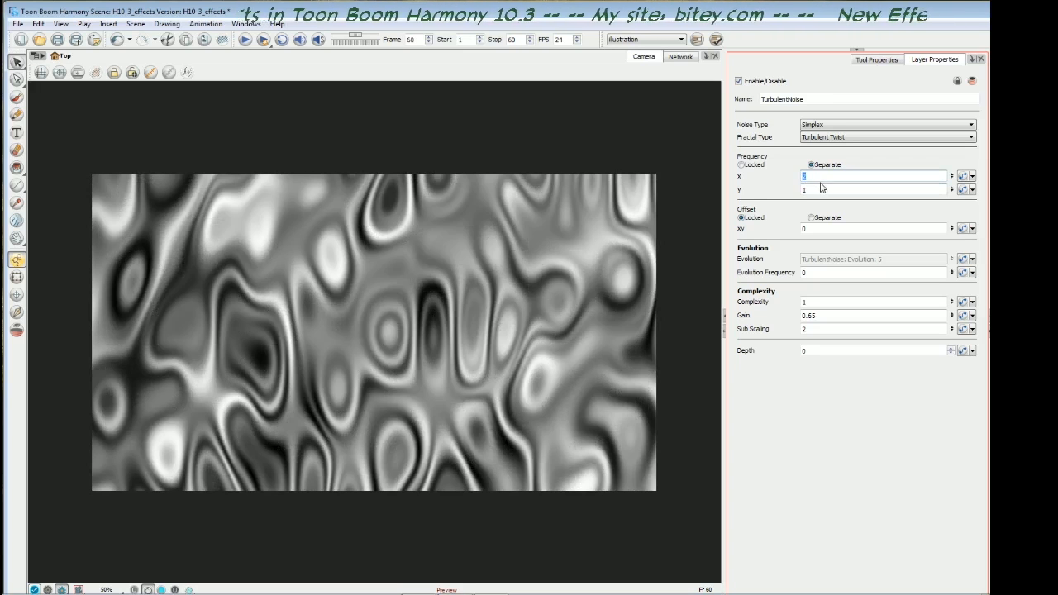
{"action": "type", "text": "1"}
{"action": "key", "text": "Return"}
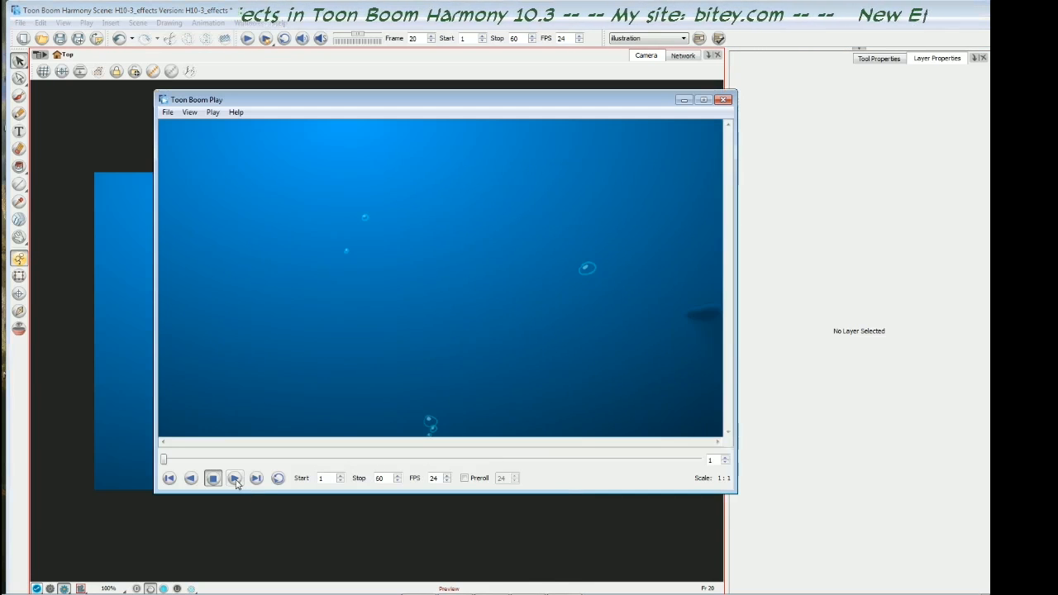
- Play the rendered underwater fish animation in Toon Boom Play
{"action": "left_click", "coordinate": [235, 479]}
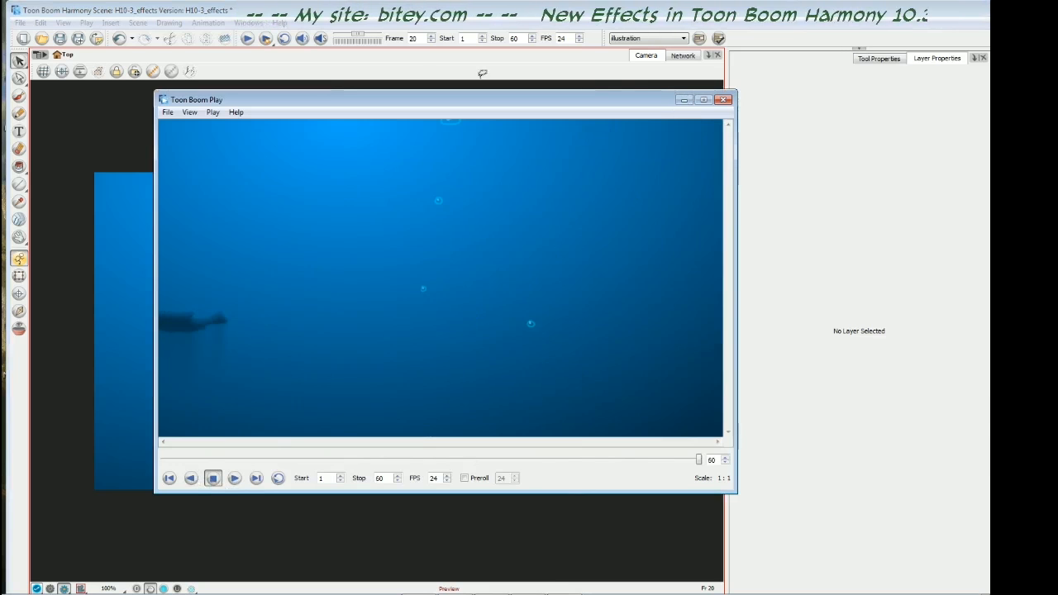
{"action": "left_click", "coordinate": [420, 60]}
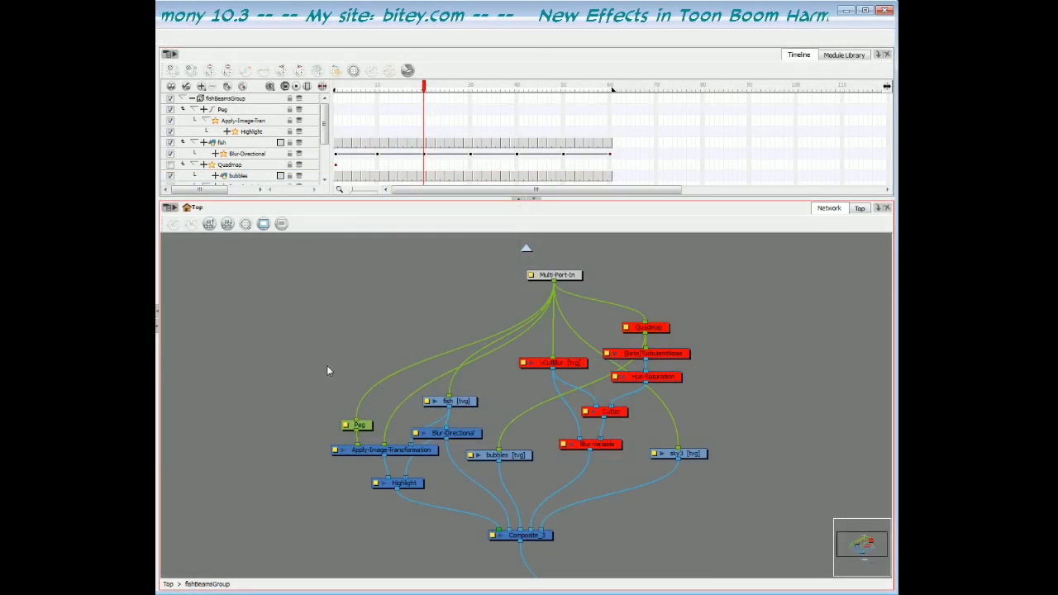
- Examine the fish, Blur-Directional, Highlight, bubbles and sky nodes in the fishBeamsGroup network
{"action": "left_click_drag", "start_coordinate": [326, 365], "coordinate": [443, 501]}
{"action": "left_click", "coordinate": [471, 477]}
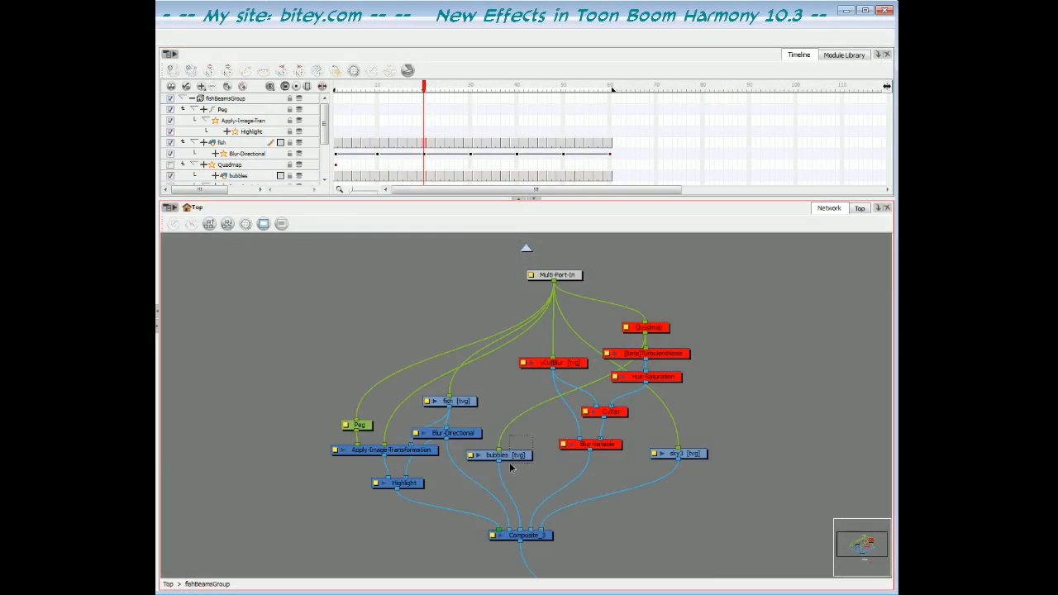
{"action": "left_click", "coordinate": [476, 455]}
{"action": "left_click", "coordinate": [474, 440]}
{"action": "left_click_drag", "start_coordinate": [472, 436], "coordinate": [472, 439]}
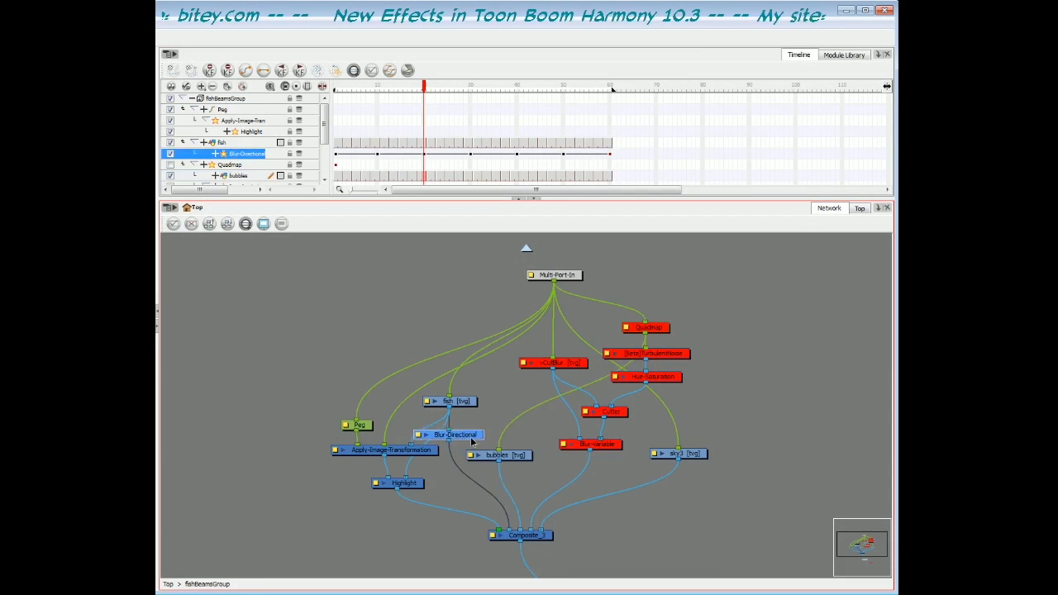
{"action": "left_click", "coordinate": [409, 486]}
{"action": "left_click", "coordinate": [704, 434]}
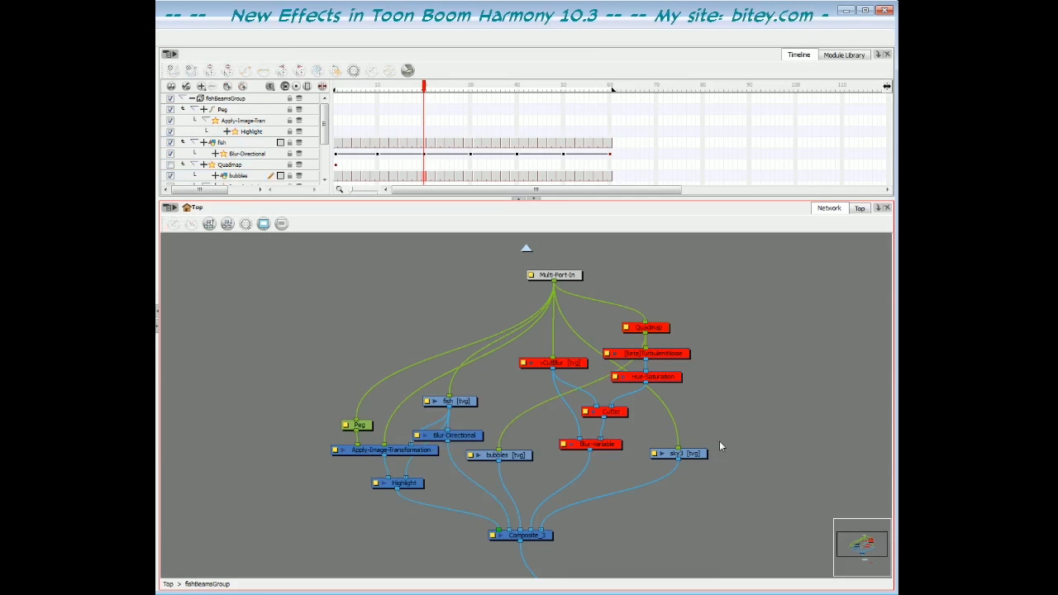
{"action": "left_click", "coordinate": [699, 454]}
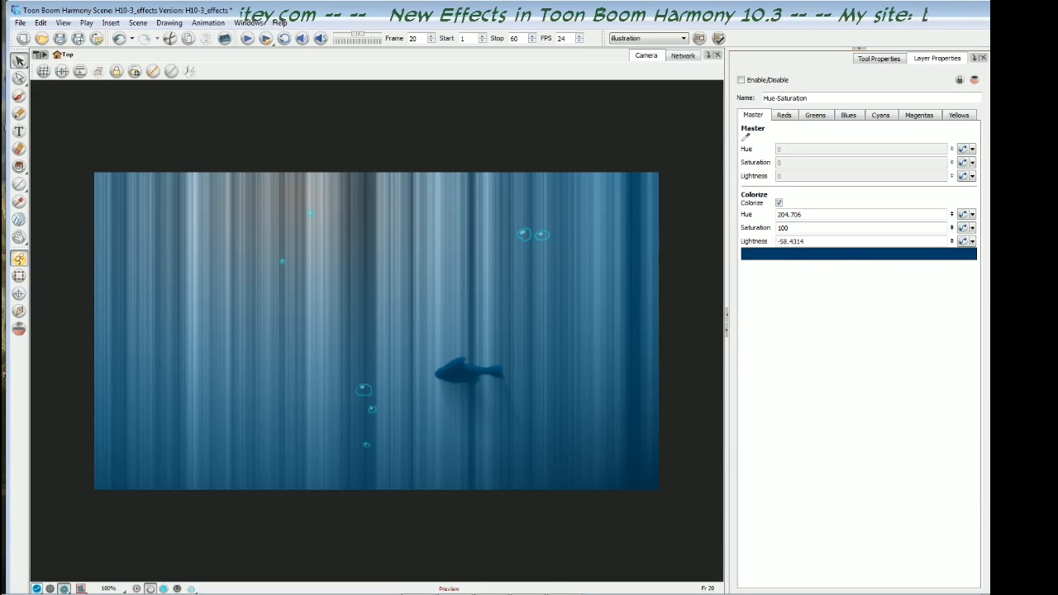
- Enable the Hue-Saturation effect and the Quadmap effect on the light beams
{"action": "key", "text": "a"}
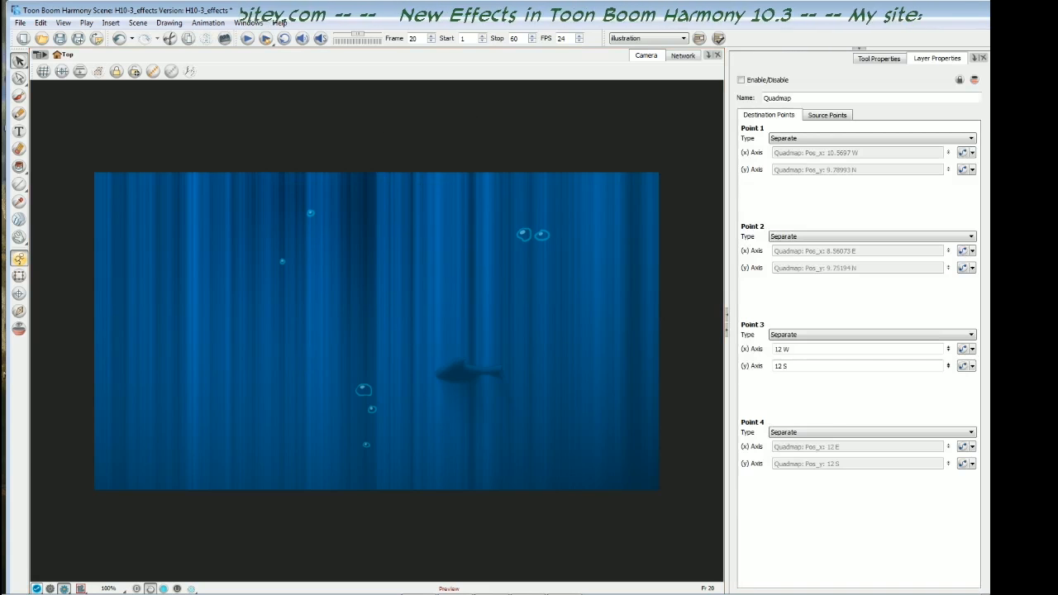
{"action": "key", "text": "a"}
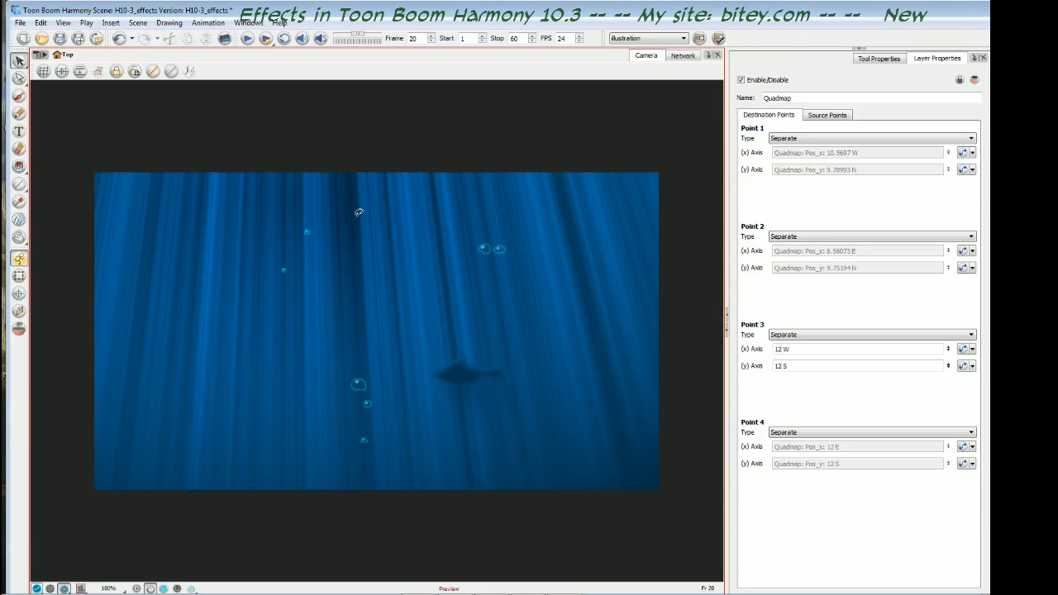
- Show the Quadmap's corner controls and move destination point 1 inward to about 7.87 W, 9.03 N
{"action": "left_click", "coordinate": [305, 233]}
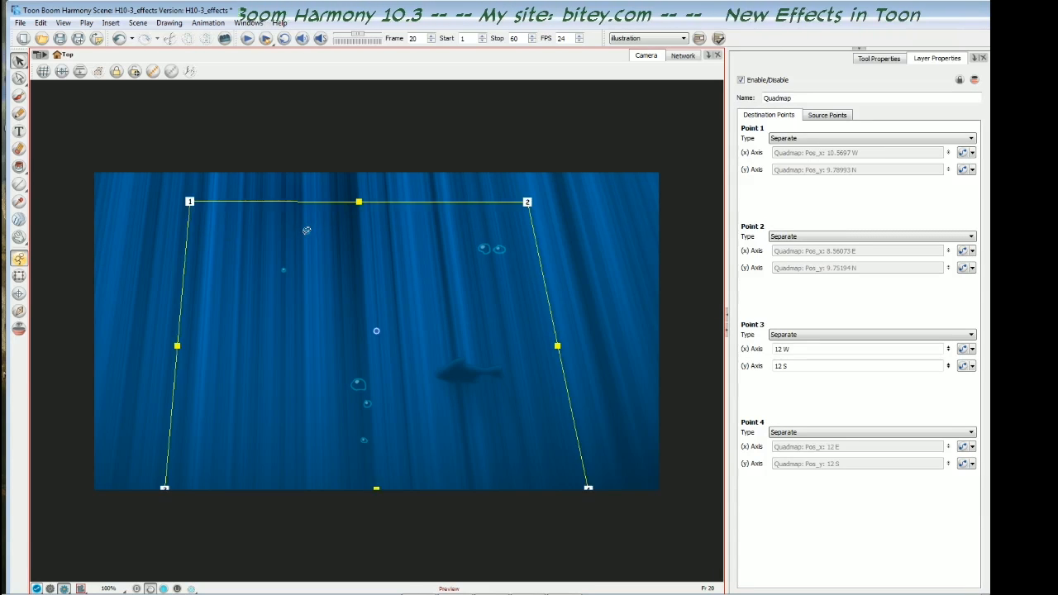
{"action": "left_click", "coordinate": [191, 203]}
{"action": "left_click_drag", "start_coordinate": [189, 200], "coordinate": [236, 210]}
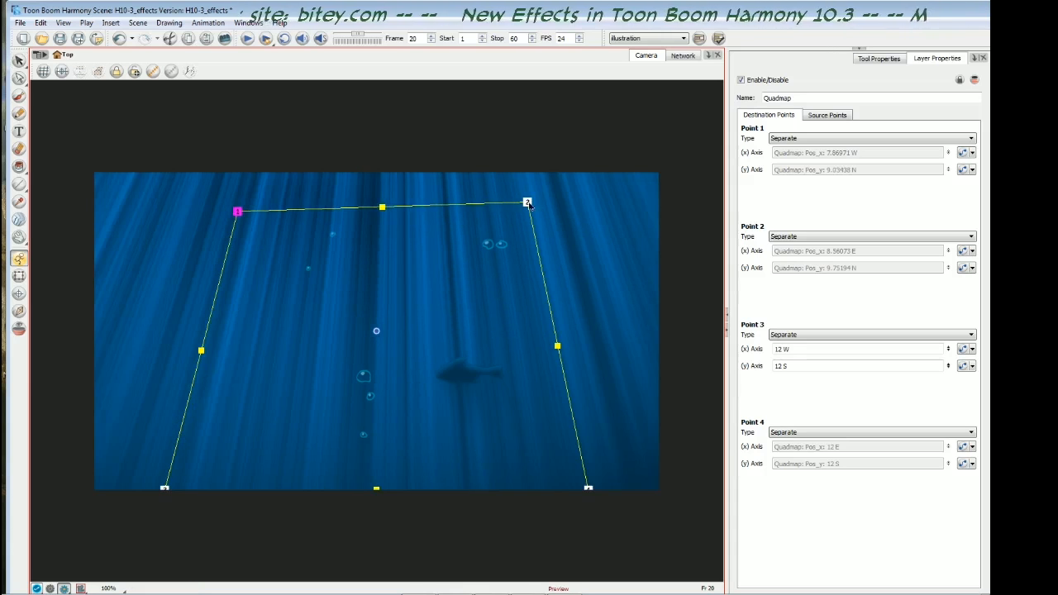
- Undo the last Quadmap corner moves on the light beams and hide the corner controls
{"action": "left_click_drag", "start_coordinate": [529, 202], "coordinate": [494, 204]}
{"action": "key", "text": "ctrl+z"}
{"action": "key", "text": "ctrl+z"}
{"action": "key", "text": "ctrl+z"}
{"action": "key", "text": "ctrl+z"}
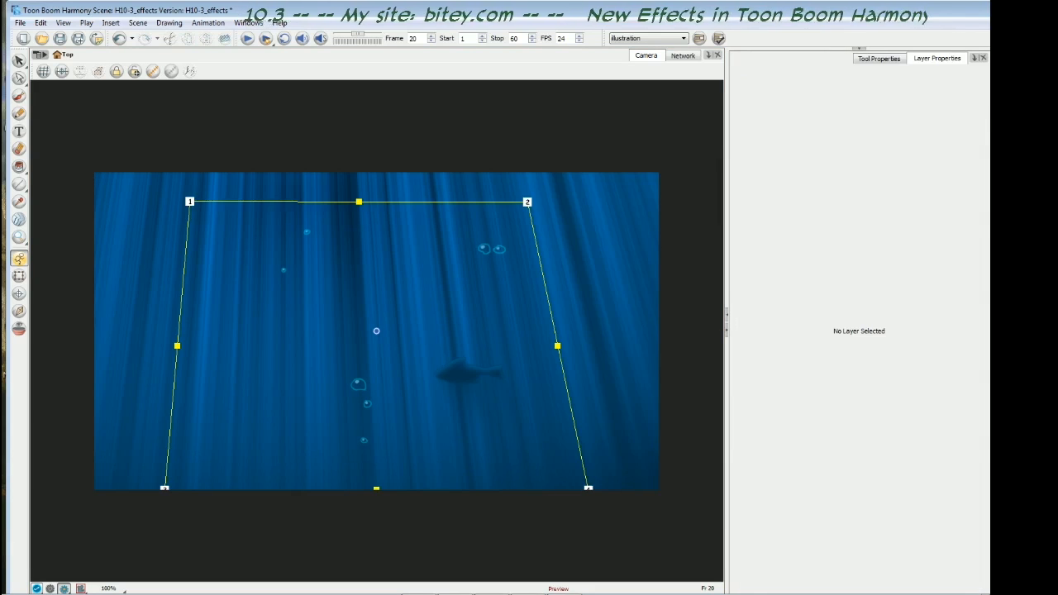
{"action": "left_click", "coordinate": [471, 381]}
{"action": "key", "text": "shift+c"}
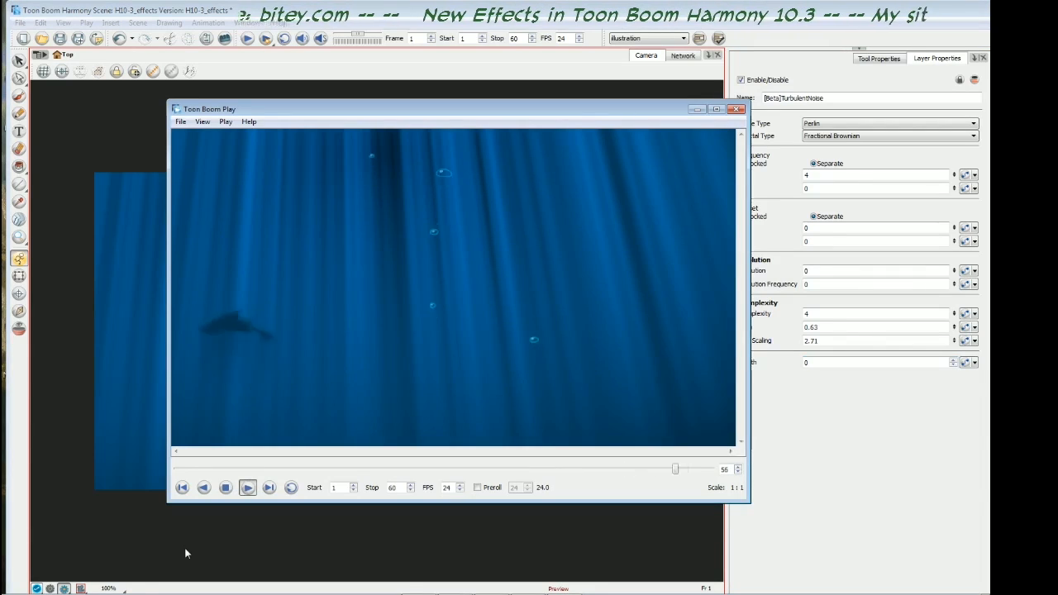
- Loop the rendered light beam animation in Toon Boom Play and close the player
{"action": "left_click", "coordinate": [290, 487]}
{"action": "left_click", "coordinate": [247, 488]}
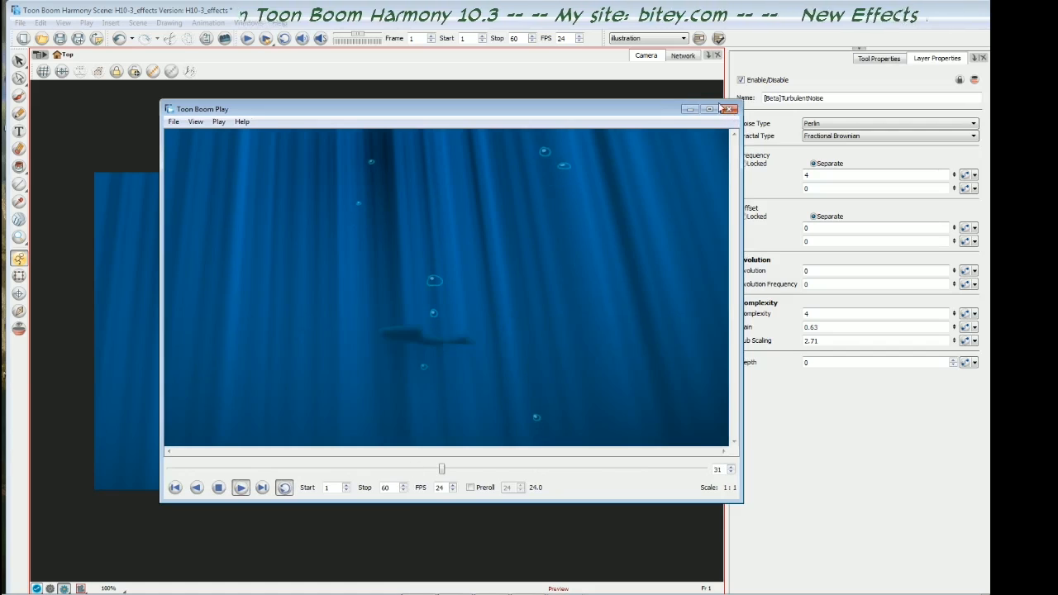
{"action": "left_click", "coordinate": [736, 109]}
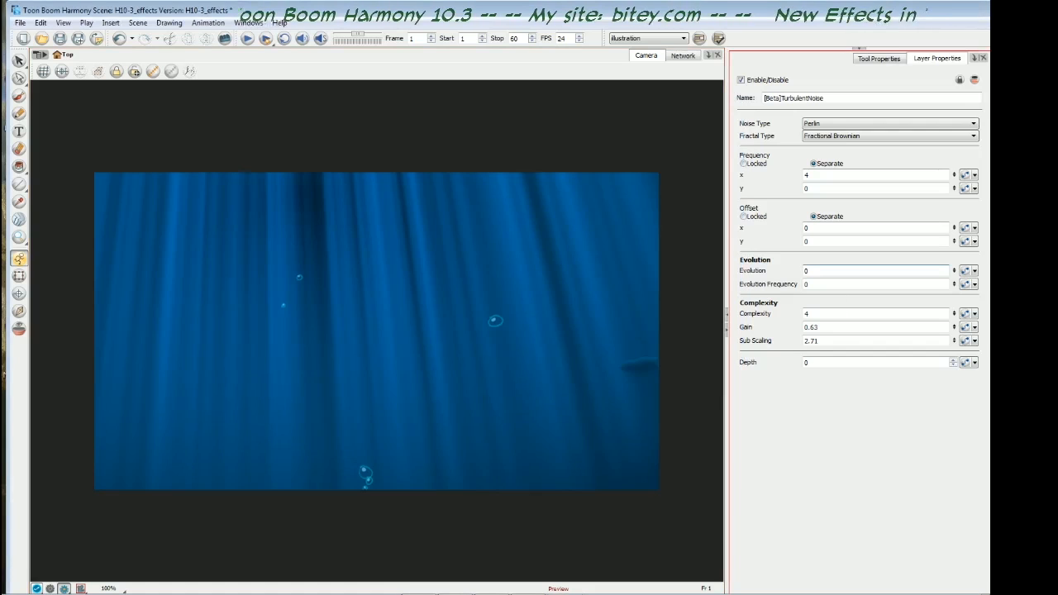
- Create a function for the Turbulent Noise's Evolution and add a keyframe at frame 1 in the Bezier Editor
{"action": "left_click", "coordinate": [964, 273]}
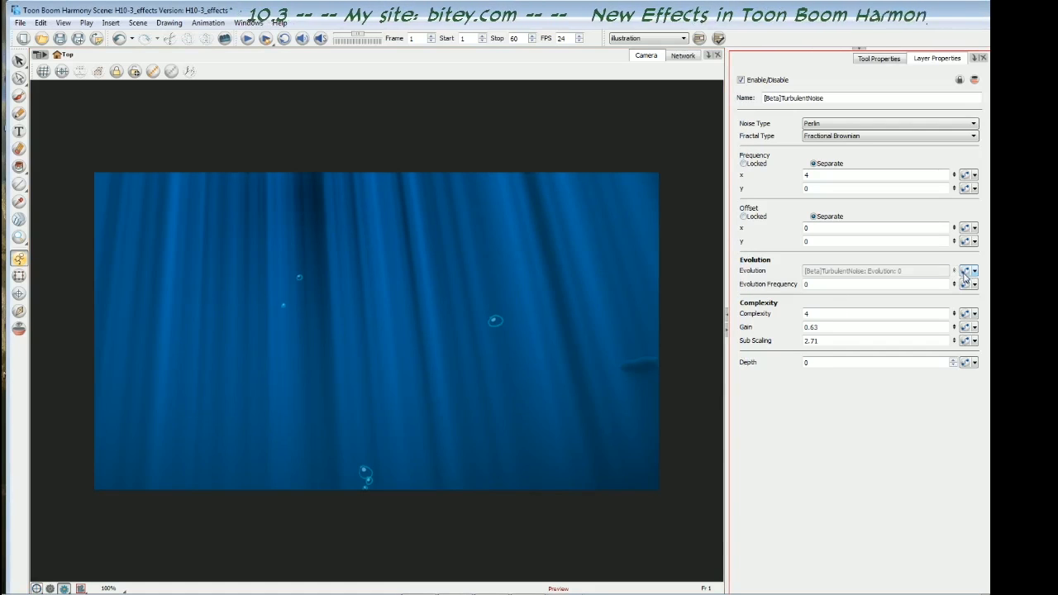
{"action": "left_click", "coordinate": [967, 275]}
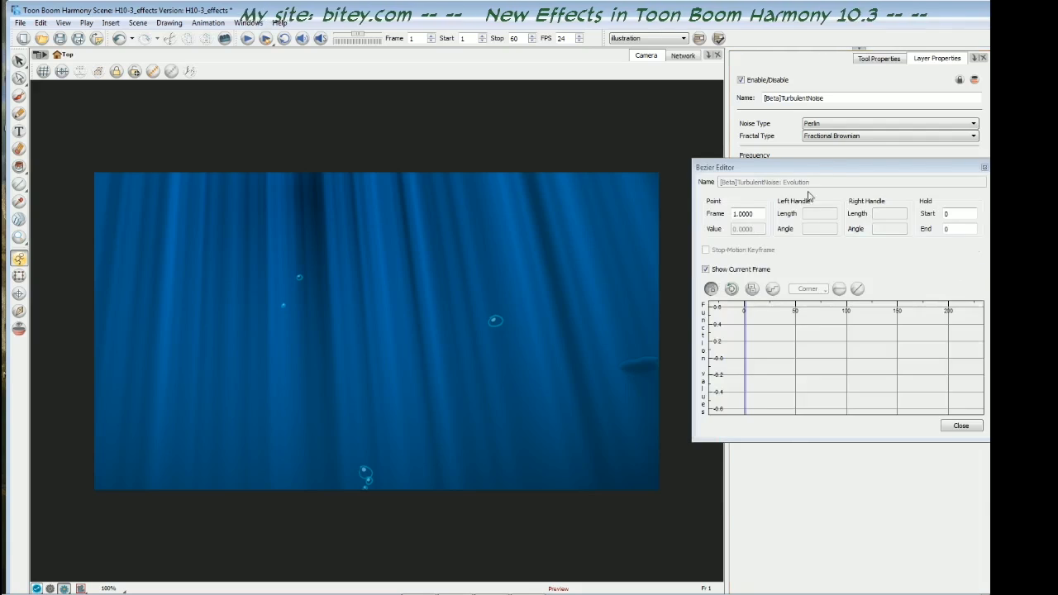
{"action": "left_click_drag", "start_coordinate": [820, 164], "coordinate": [482, 137]}
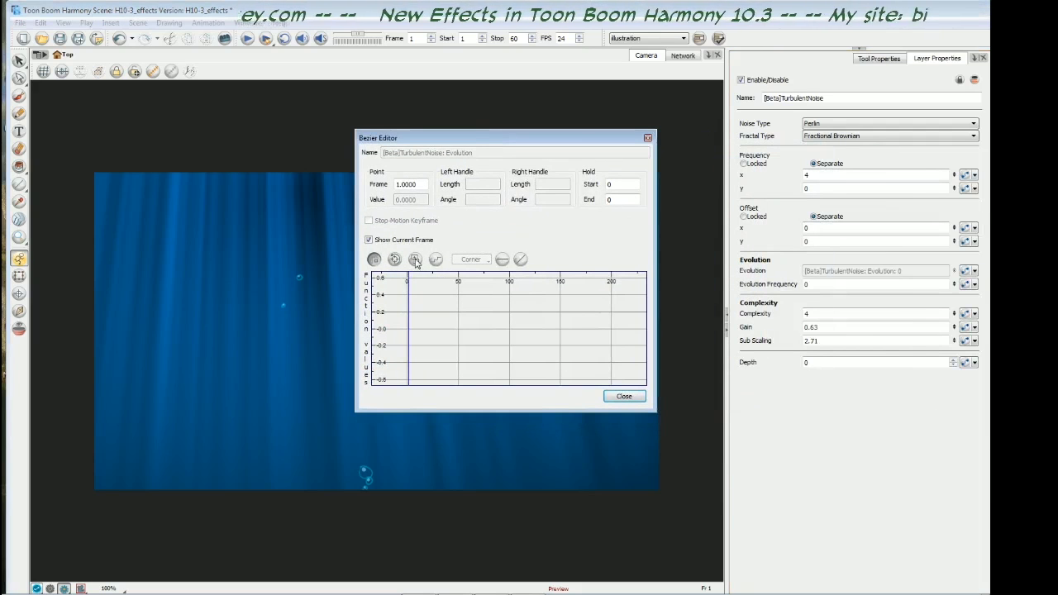
{"action": "left_click", "coordinate": [415, 260]}
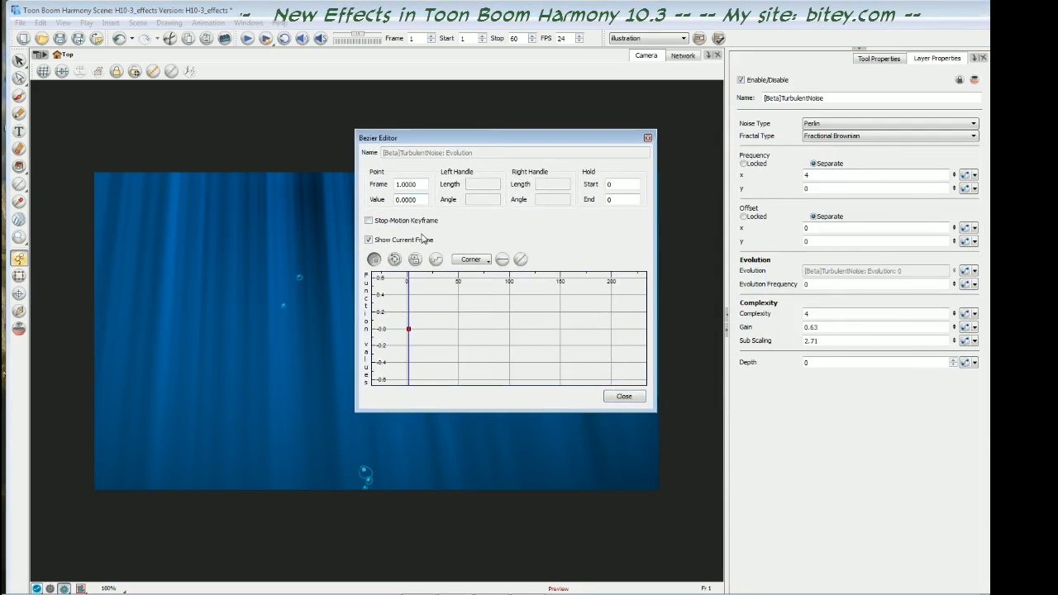
- Add an Evolution keyframe with value 3 at frame 60, close the Bezier Editor and play the rendered result
{"action": "key", "text": "shift+period"}
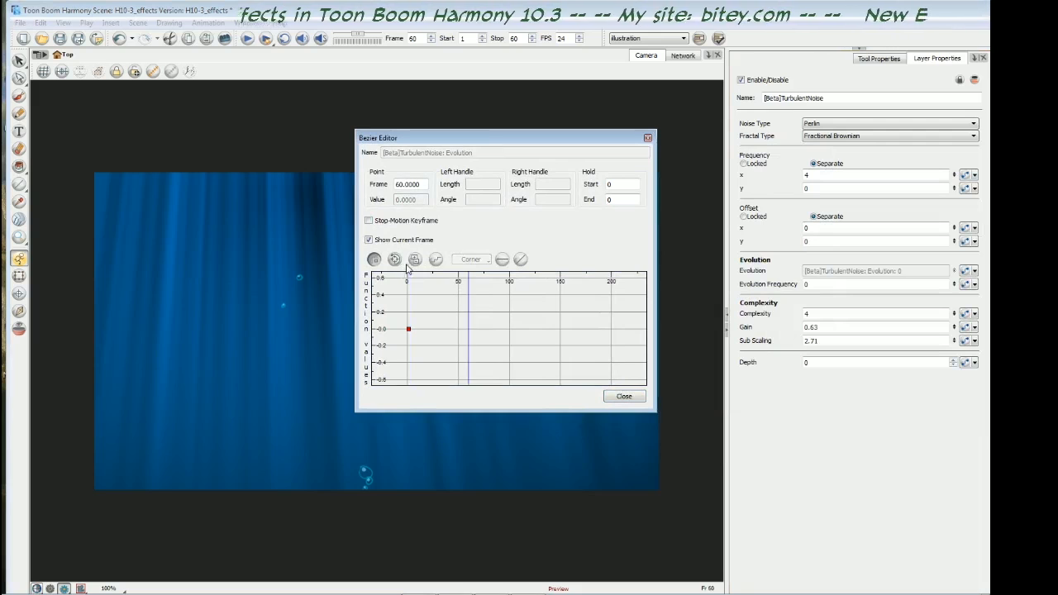
{"action": "left_click", "coordinate": [415, 259]}
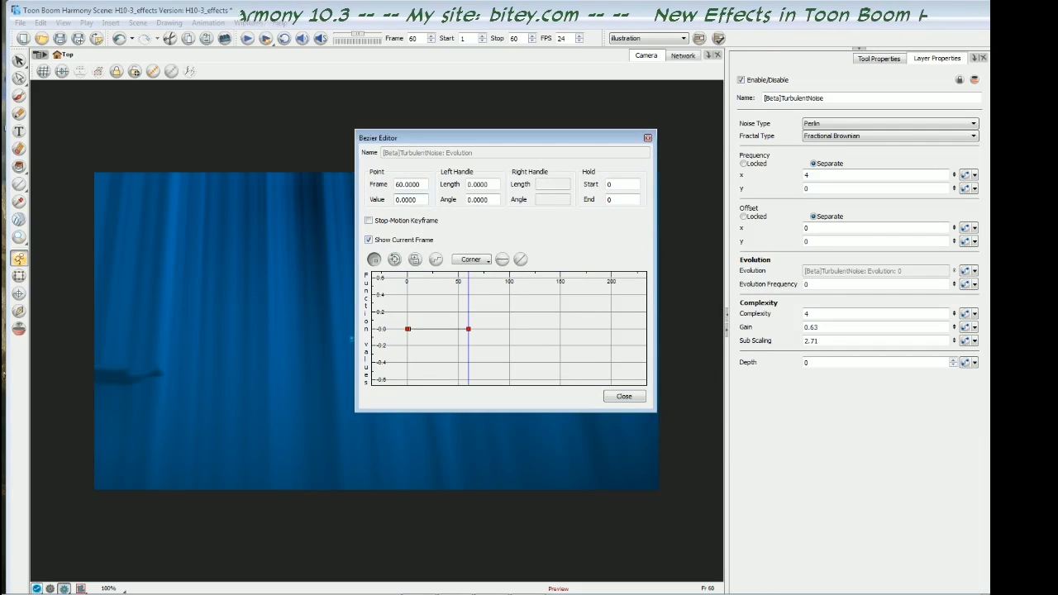
{"action": "left_click", "coordinate": [396, 199]}
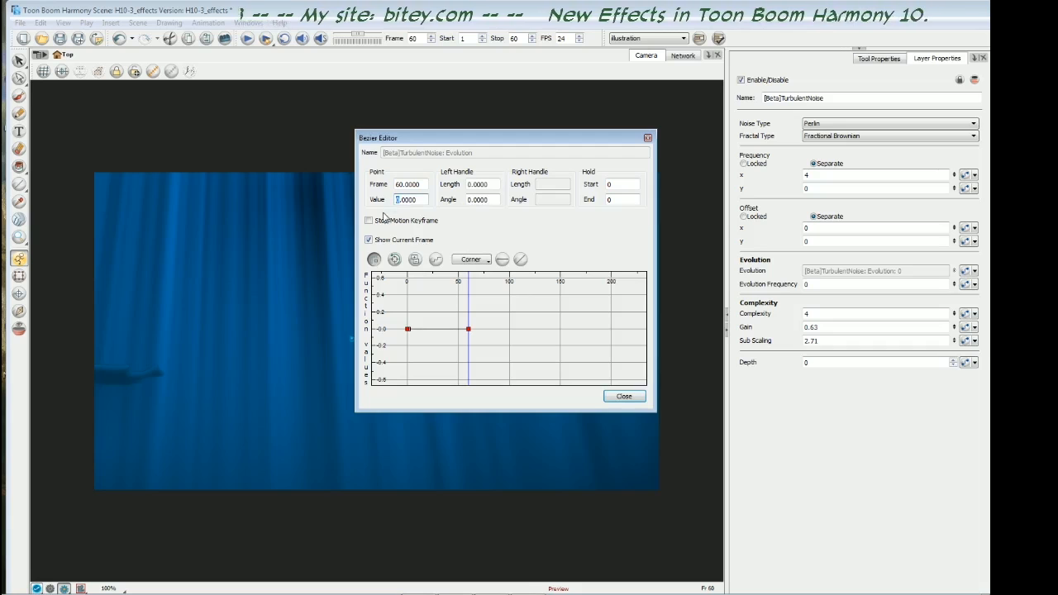
{"action": "type", "text": "3"}
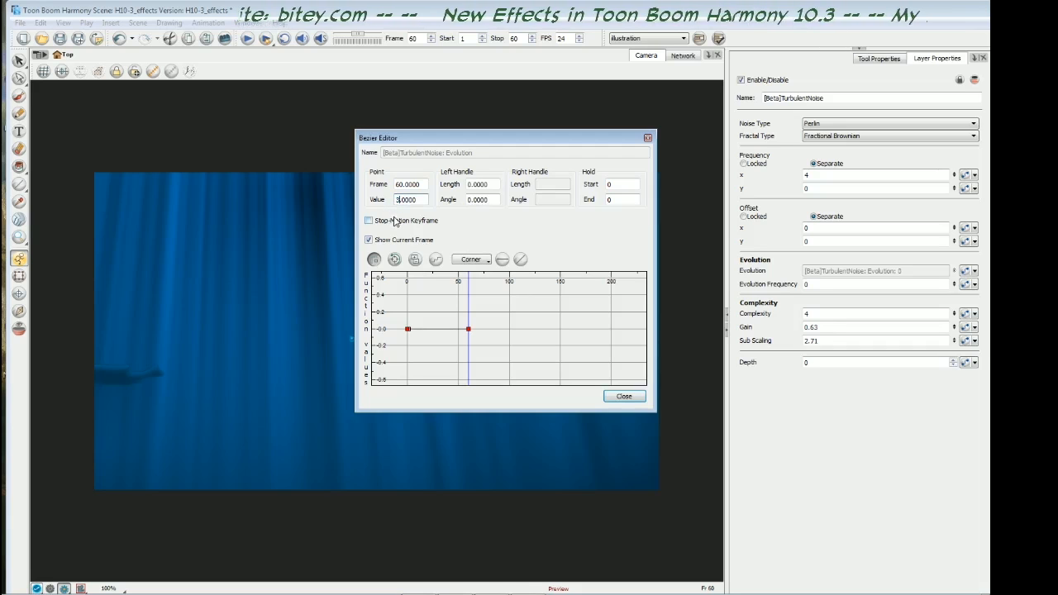
{"action": "key", "text": "Return"}
{"action": "left_click_drag", "start_coordinate": [539, 283], "coordinate": [559, 349]}
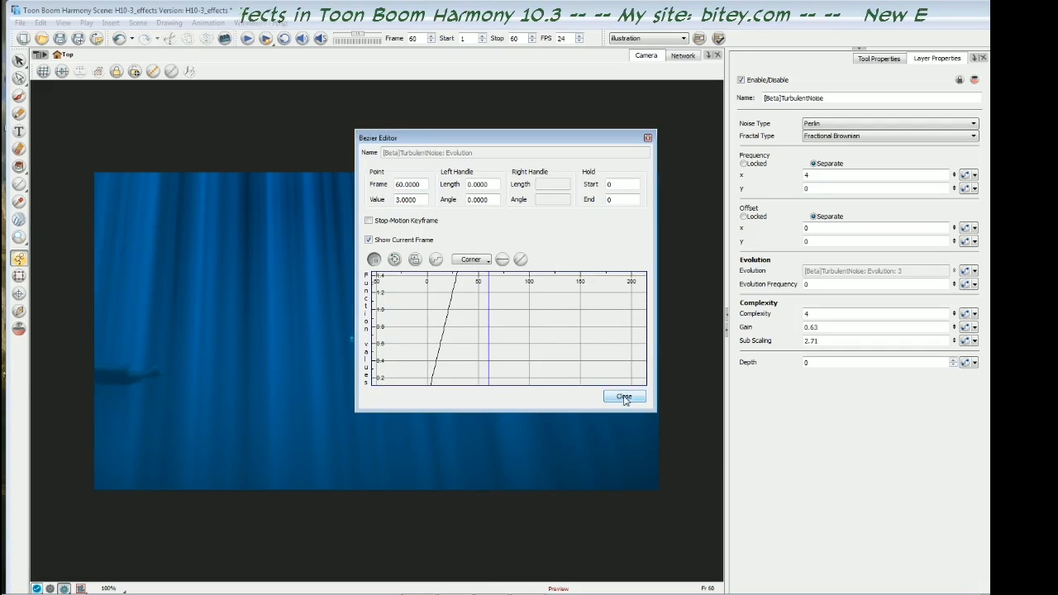
{"action": "left_click", "coordinate": [624, 398]}
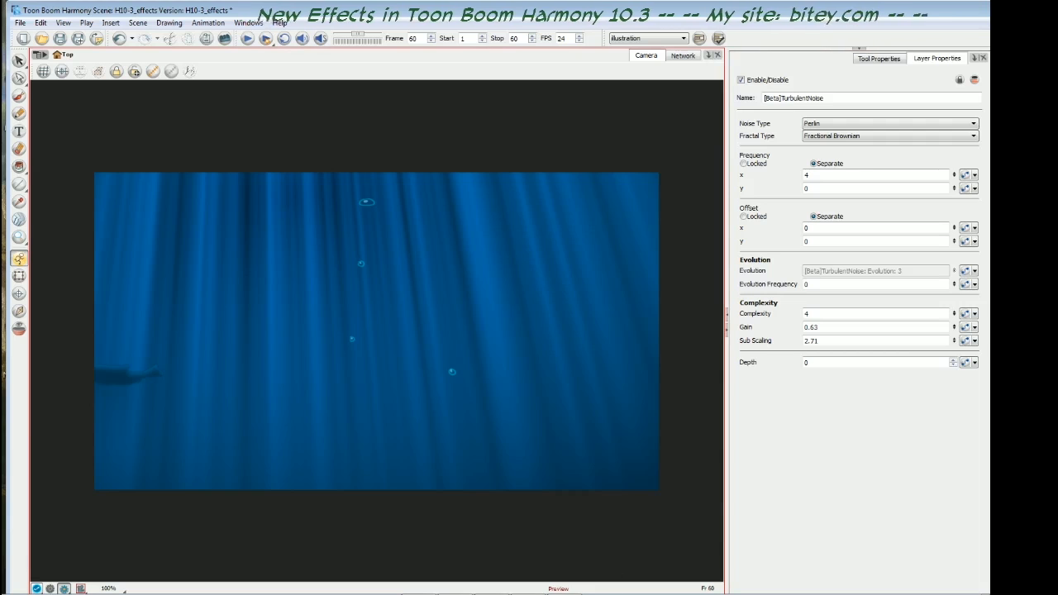
{"action": "left_click", "coordinate": [241, 488]}
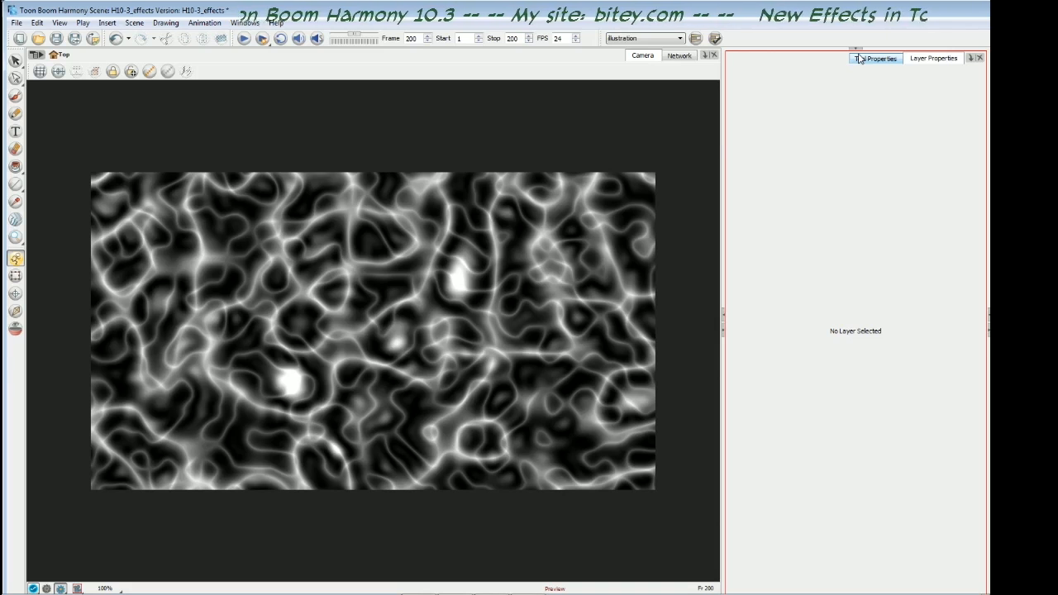
- Set both the x and y Frequency of the turbulence_waterCaustic noise to 2
{"action": "key", "text": "period"}
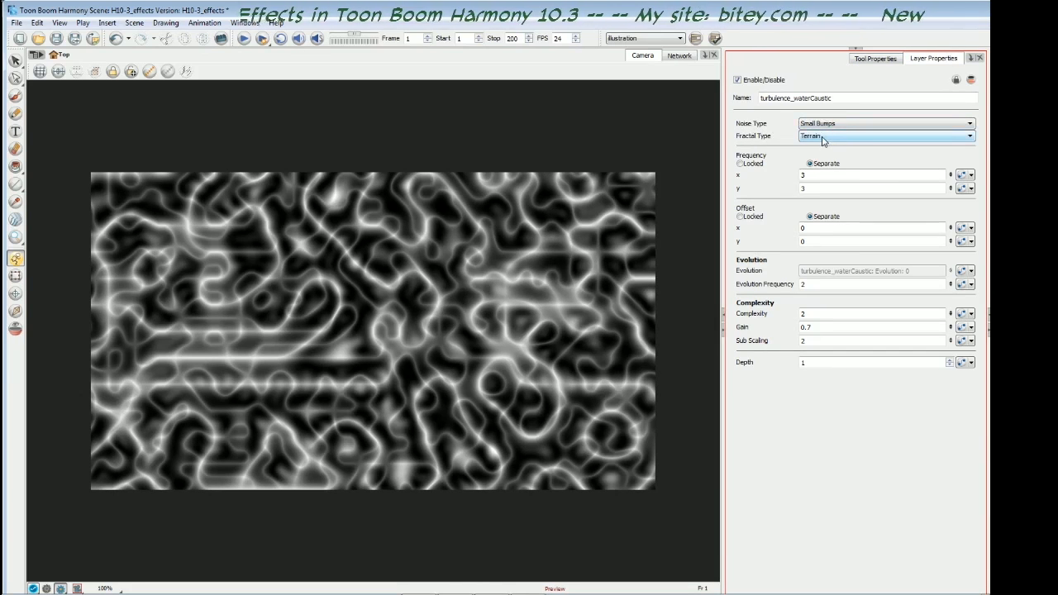
{"action": "left_click", "coordinate": [556, 138]}
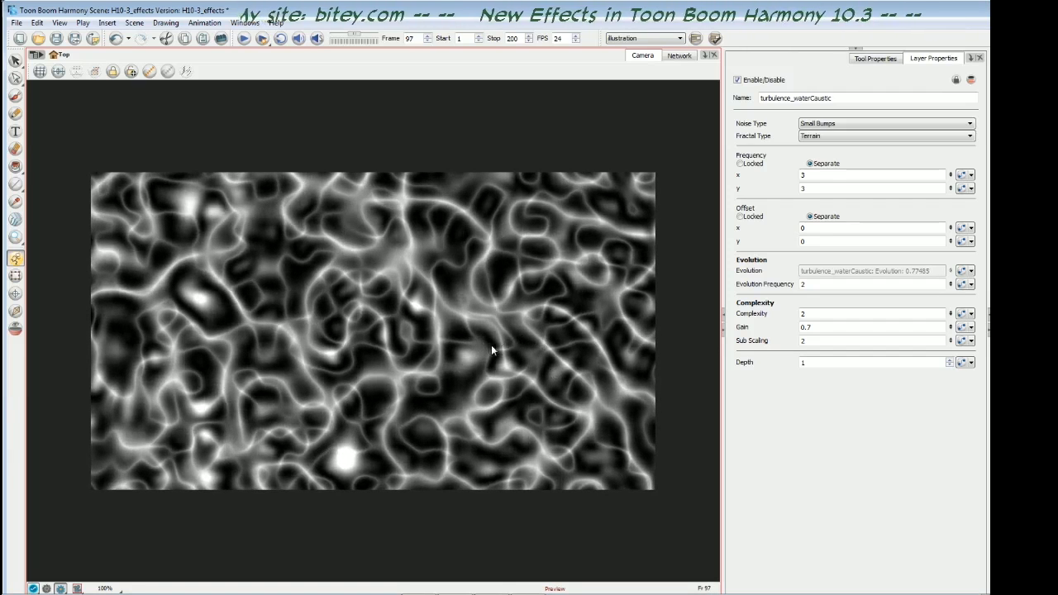
{"action": "double_click", "coordinate": [804, 175]}
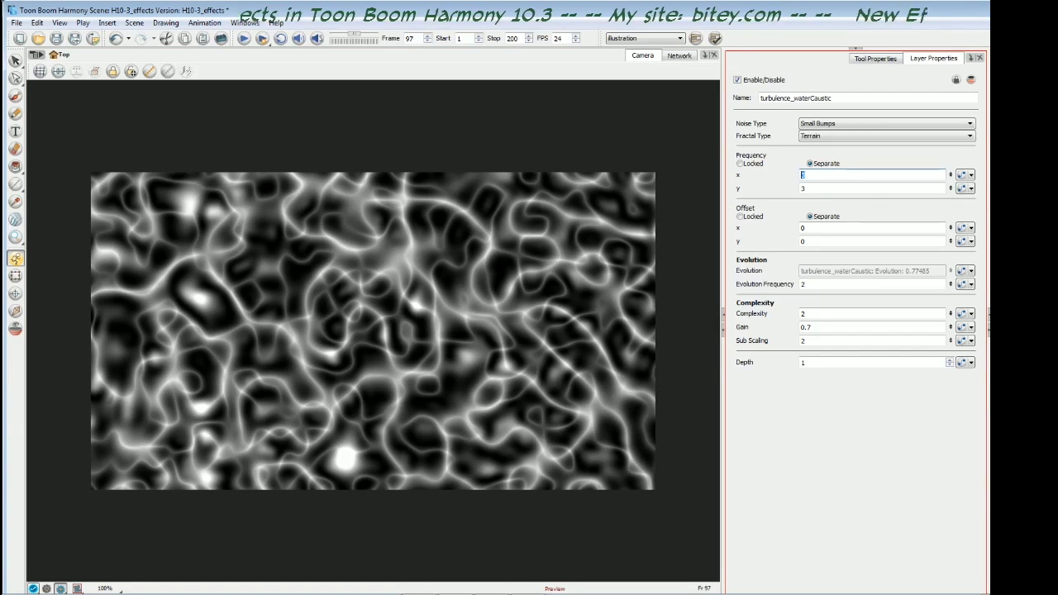
{"action": "type", "text": "2"}
{"action": "key", "text": "Return"}
{"action": "key", "text": "Tab"}
{"action": "type", "text": "2"}
{"action": "key", "text": "Return"}
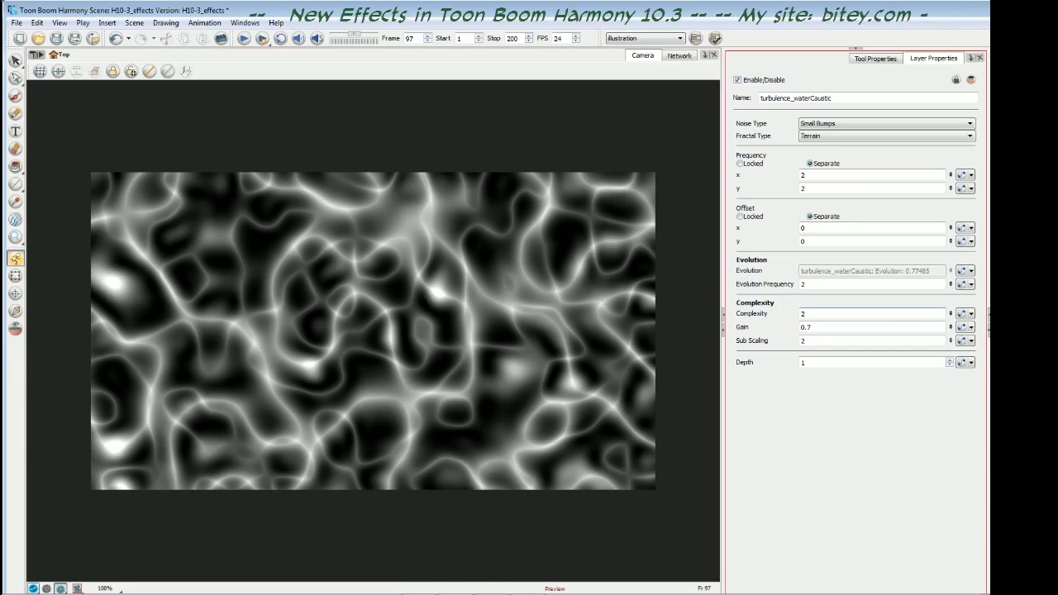
- Try a Complexity of 1 on the water caustic noise and return it to 2
{"action": "double_click", "coordinate": [804, 315]}
{"action": "type", "text": "1"}
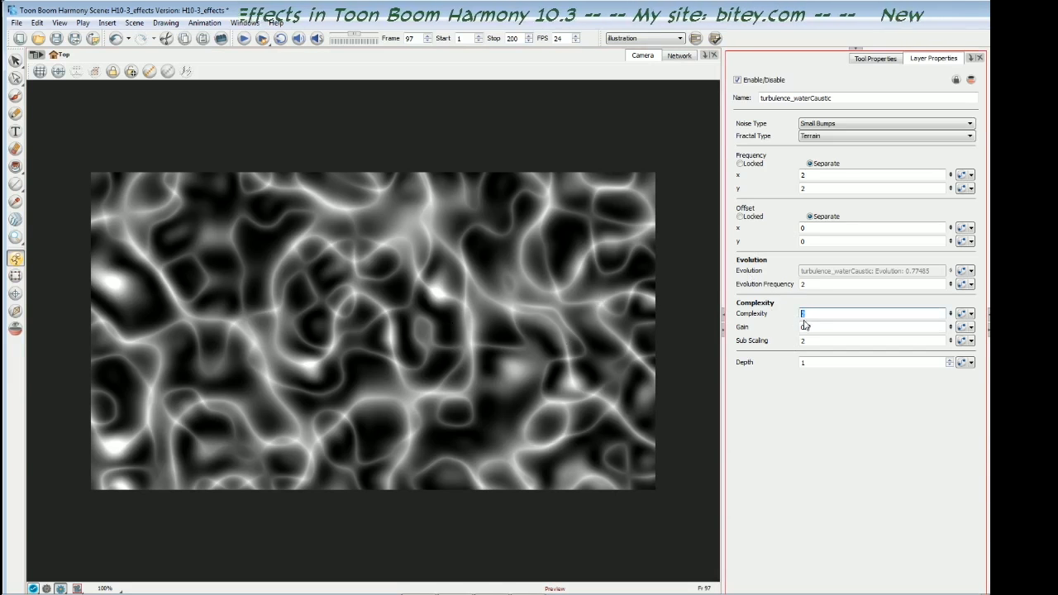
{"action": "key", "text": "Return"}
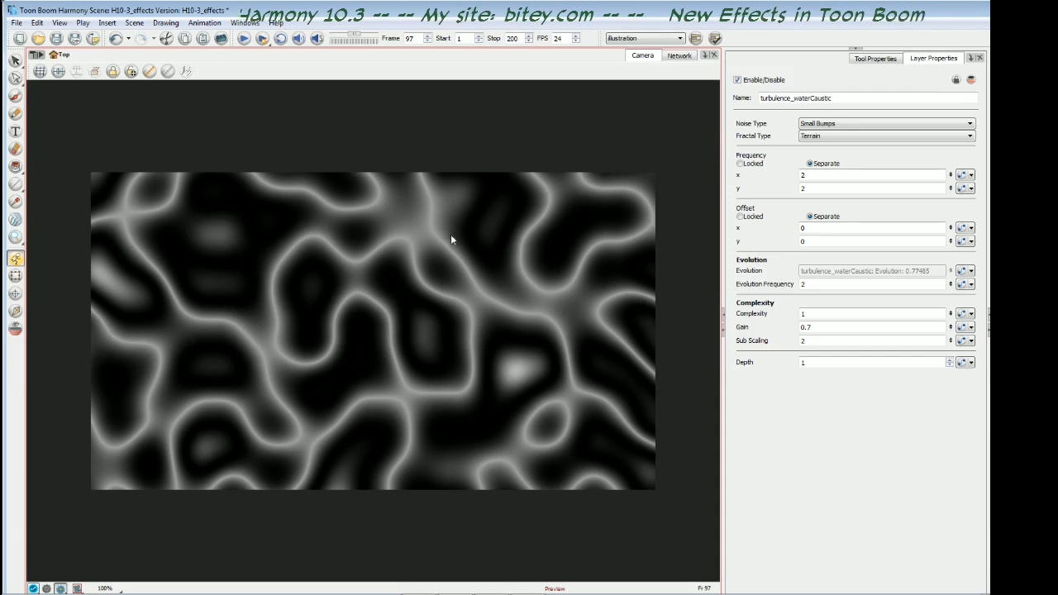
{"action": "double_click", "coordinate": [803, 313]}
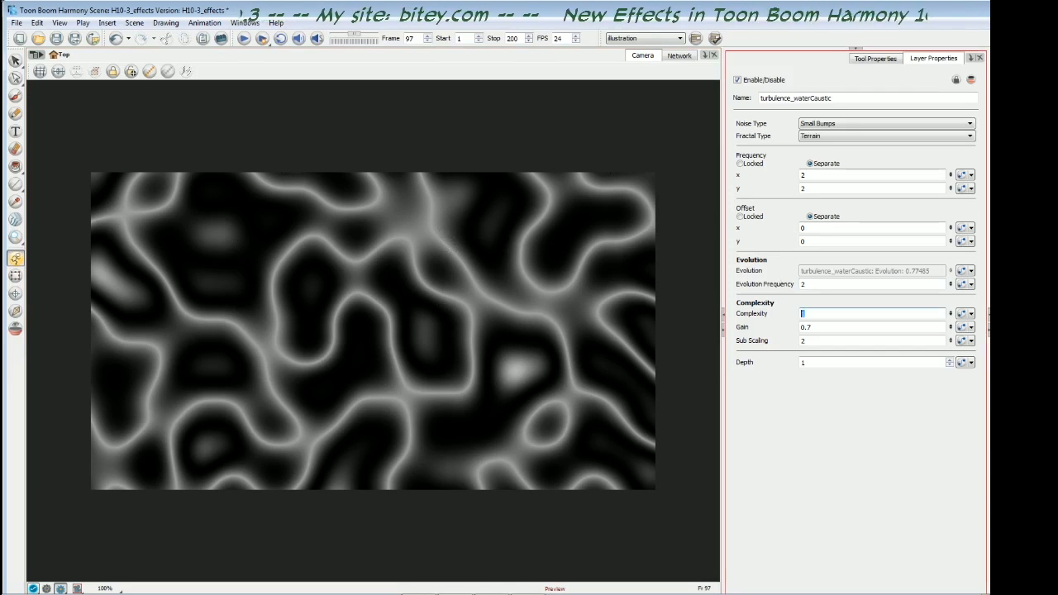
{"action": "type", "text": "2"}
{"action": "key", "text": "Return"}
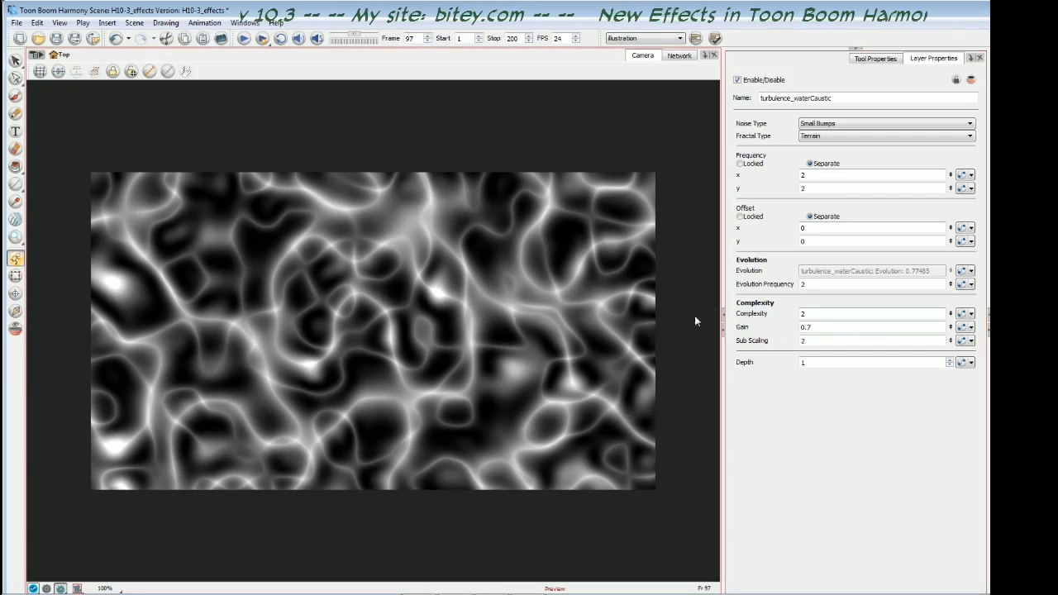
- Try a Gain of 1 on the water caustic noise and return it to 0.7
{"action": "left_click", "coordinate": [814, 327]}
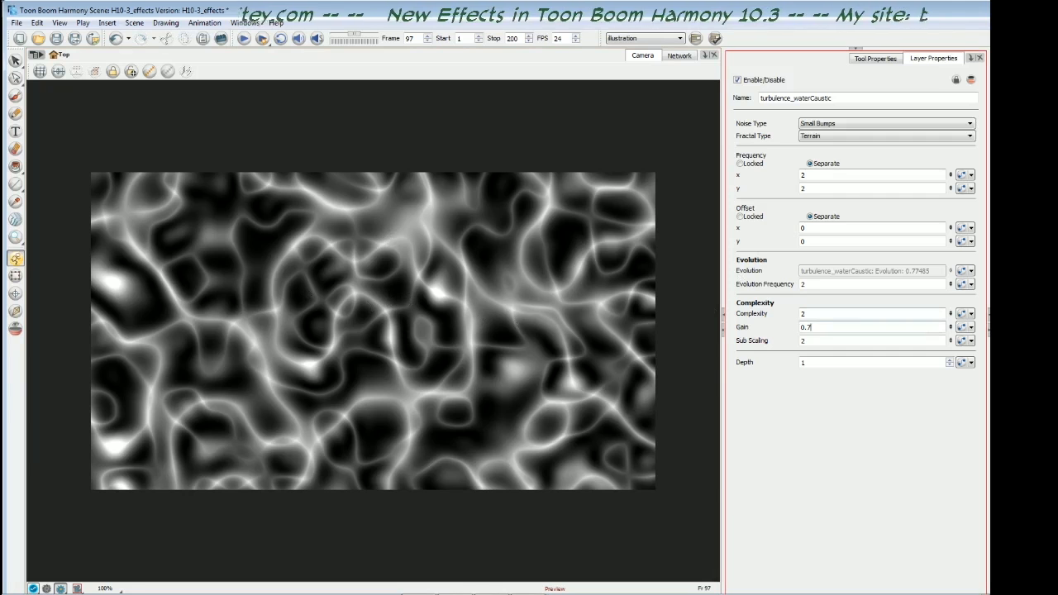
{"action": "left_click_drag", "start_coordinate": [812, 328], "coordinate": [799, 329]}
{"action": "type", "text": "1"}
{"action": "key", "text": "Return"}
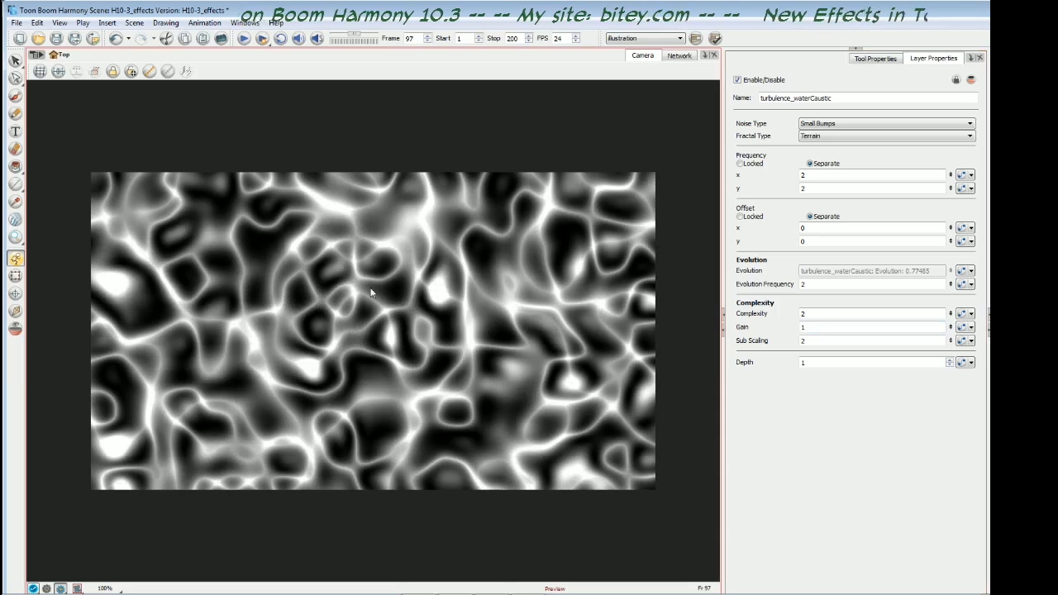
{"action": "double_click", "coordinate": [802, 328]}
{"action": "type", "text": "10"}
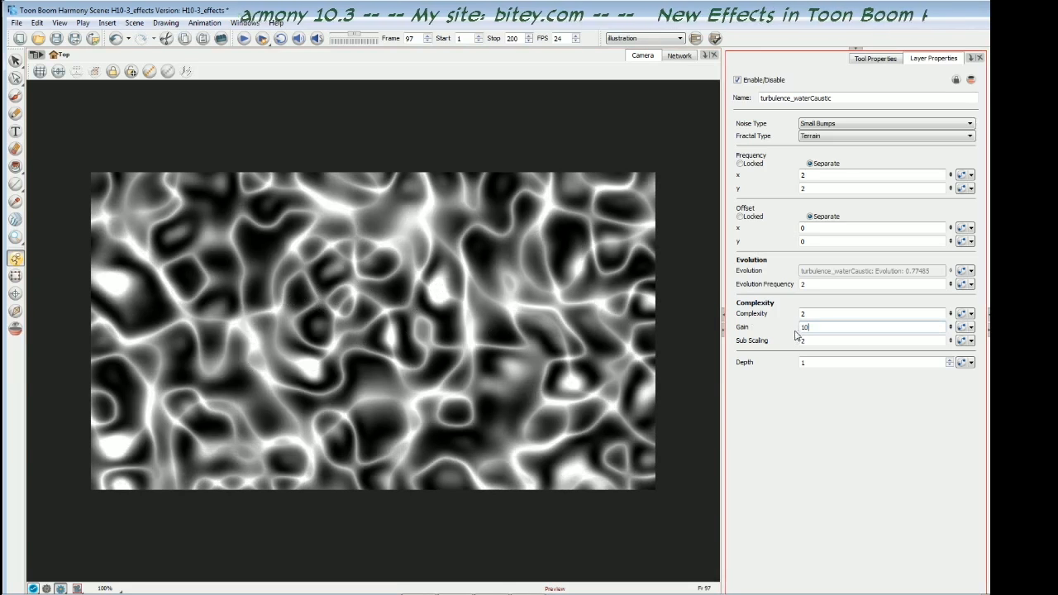
{"action": "double_click", "coordinate": [803, 328]}
{"action": "type", "text": "0."}
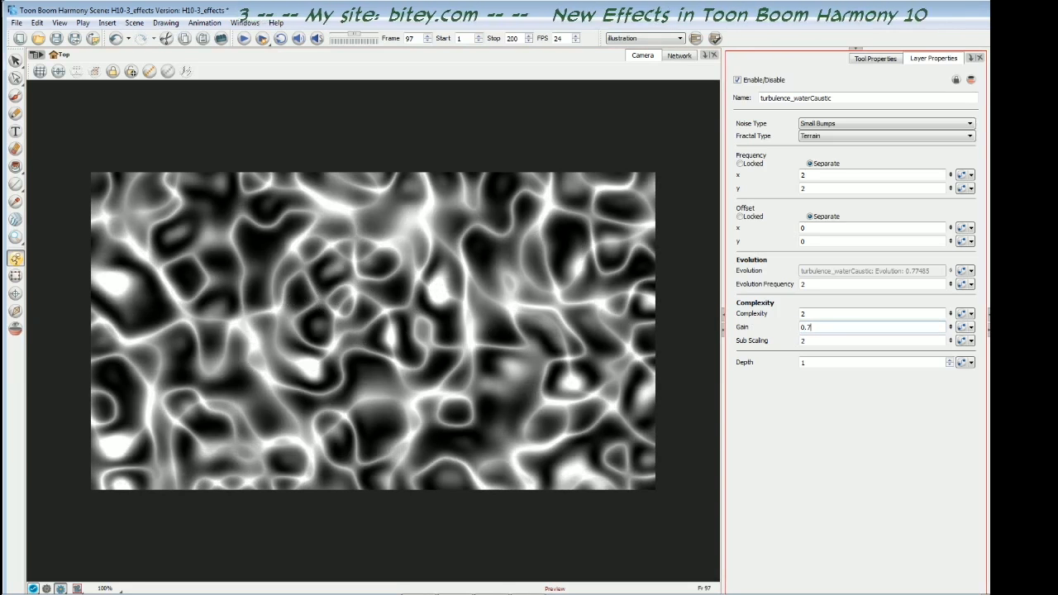
{"action": "type", "text": "7"}
{"action": "key", "text": "Return"}
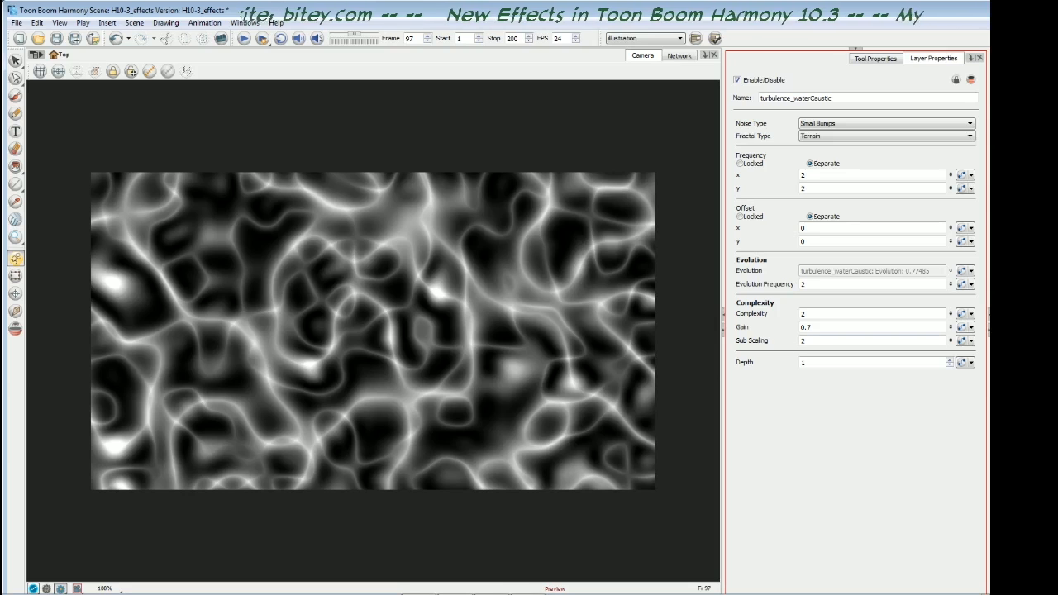
- Try a Sub Scaling of 1 on the water caustic noise and return it to 2
{"action": "left_click", "coordinate": [806, 340]}
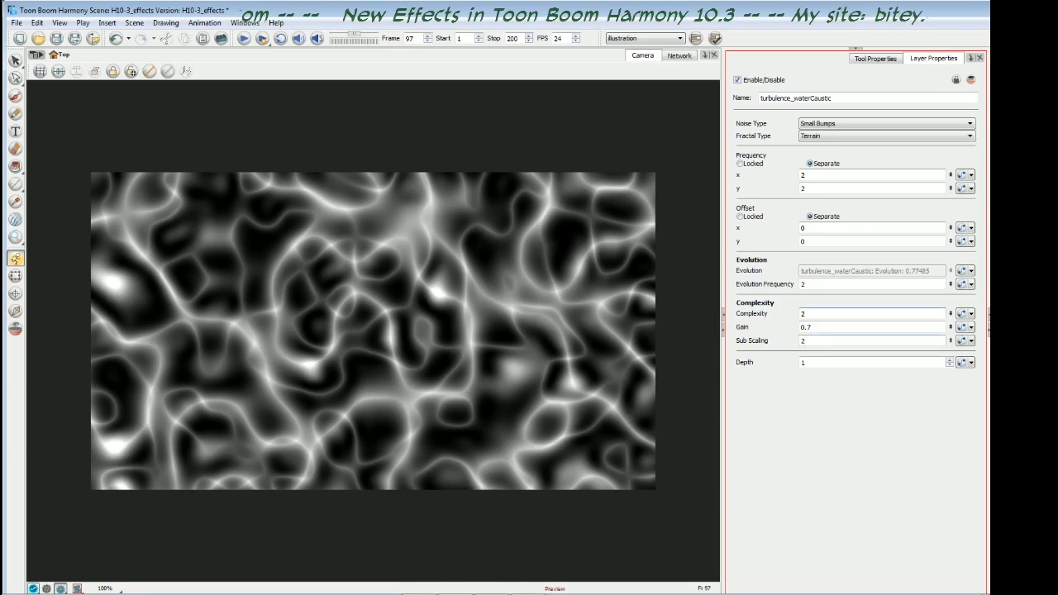
{"action": "left_click", "coordinate": [456, 285]}
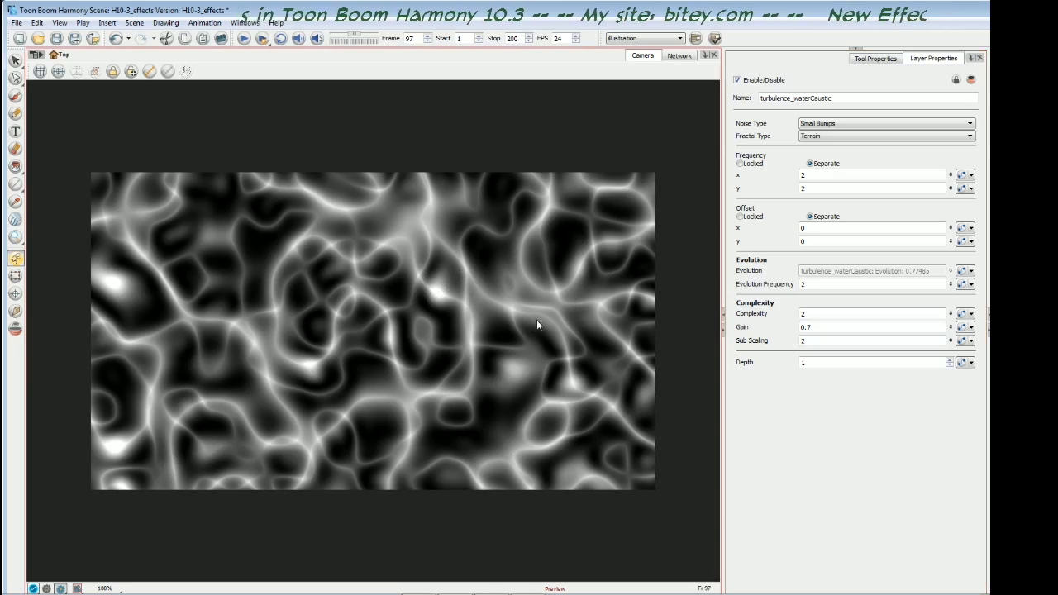
{"action": "left_click_drag", "start_coordinate": [810, 341], "coordinate": [800, 340]}
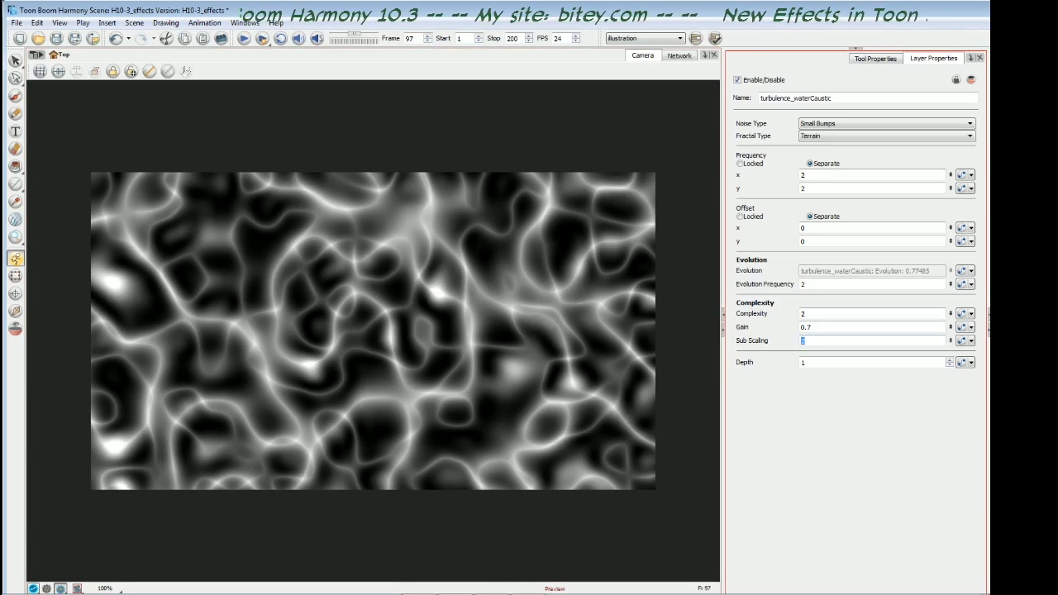
{"action": "key", "text": "Return"}
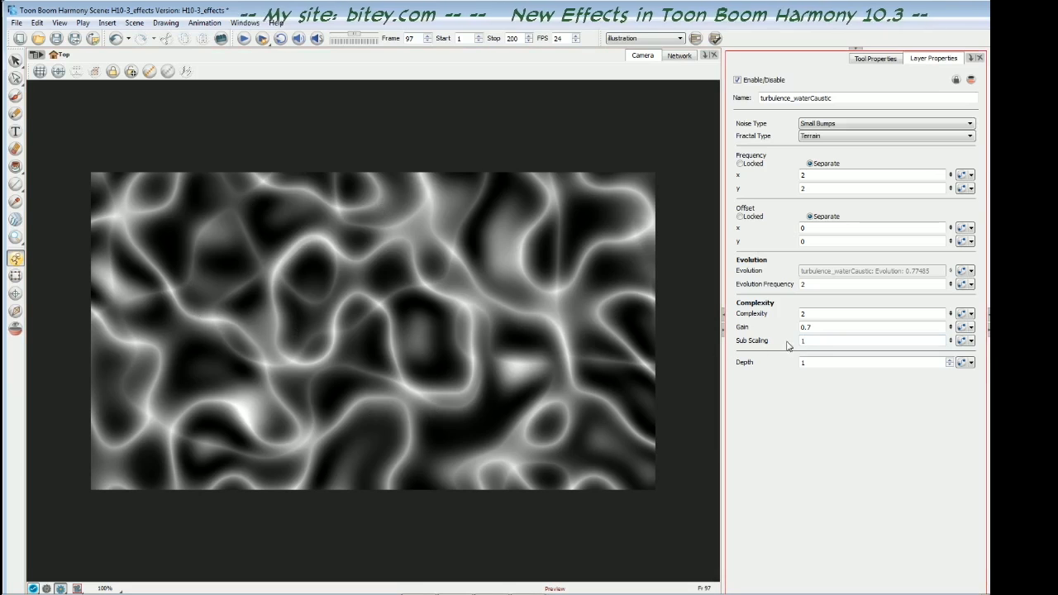
{"action": "double_click", "coordinate": [800, 341]}
{"action": "type", "text": "2"}
{"action": "key", "text": "Return"}
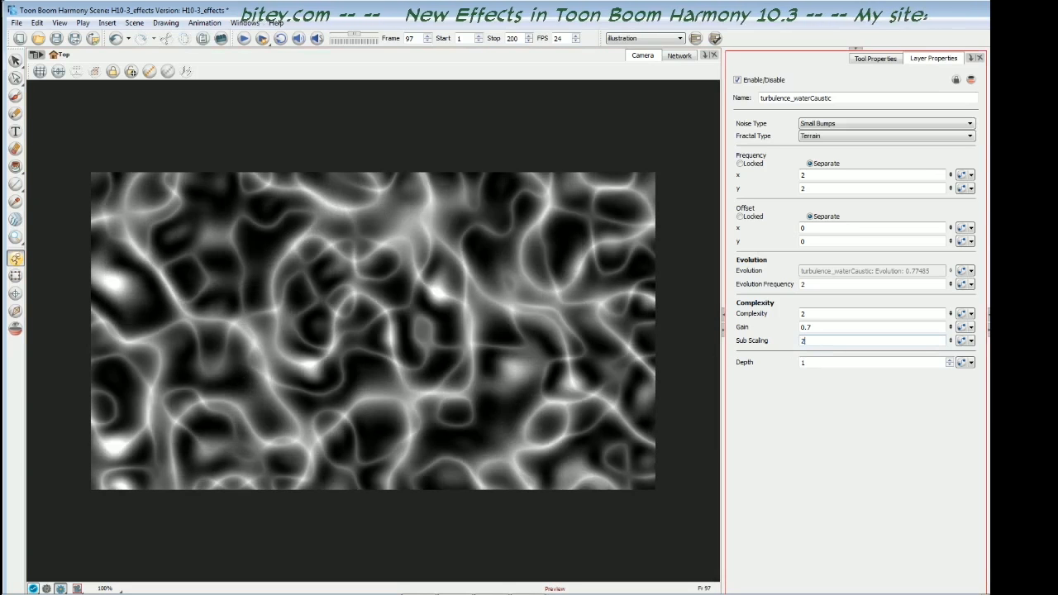
- Set the water caustic noise's Sub Scaling to 3
{"action": "double_click", "coordinate": [802, 341]}
{"action": "type", "text": "3"}
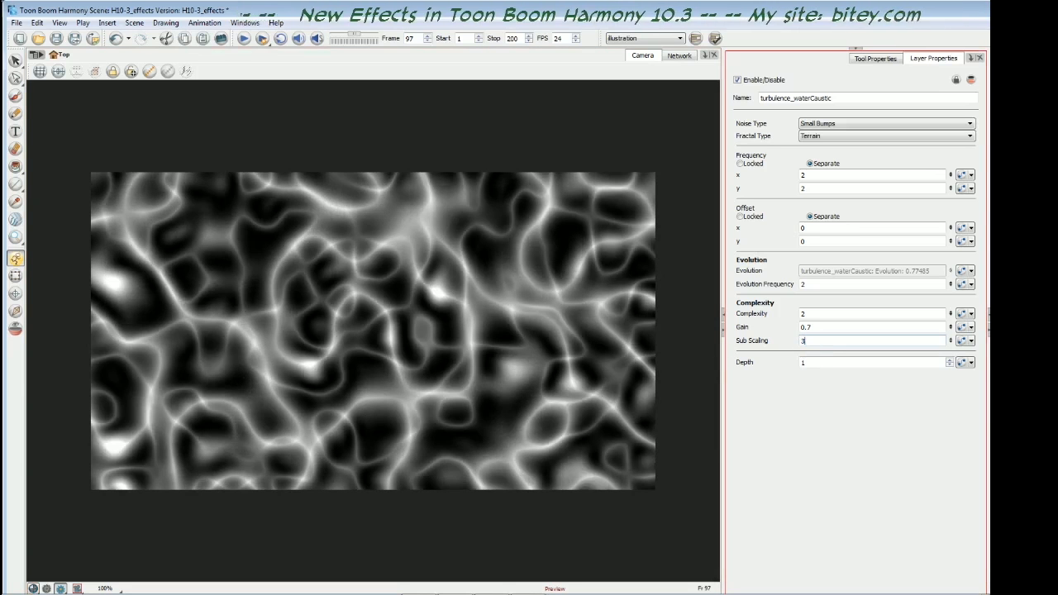
{"action": "key", "text": "Return"}
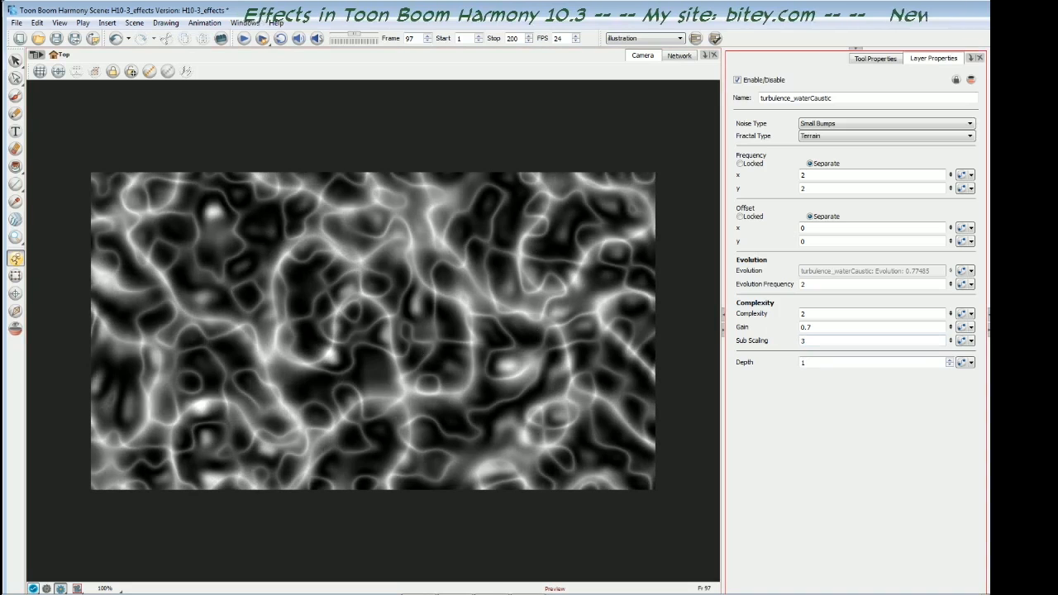
- Set the water caustic noise's Sub Scaling back to 2
{"action": "double_click", "coordinate": [801, 341]}
{"action": "type", "text": "2"}
{"action": "key", "text": "Return"}
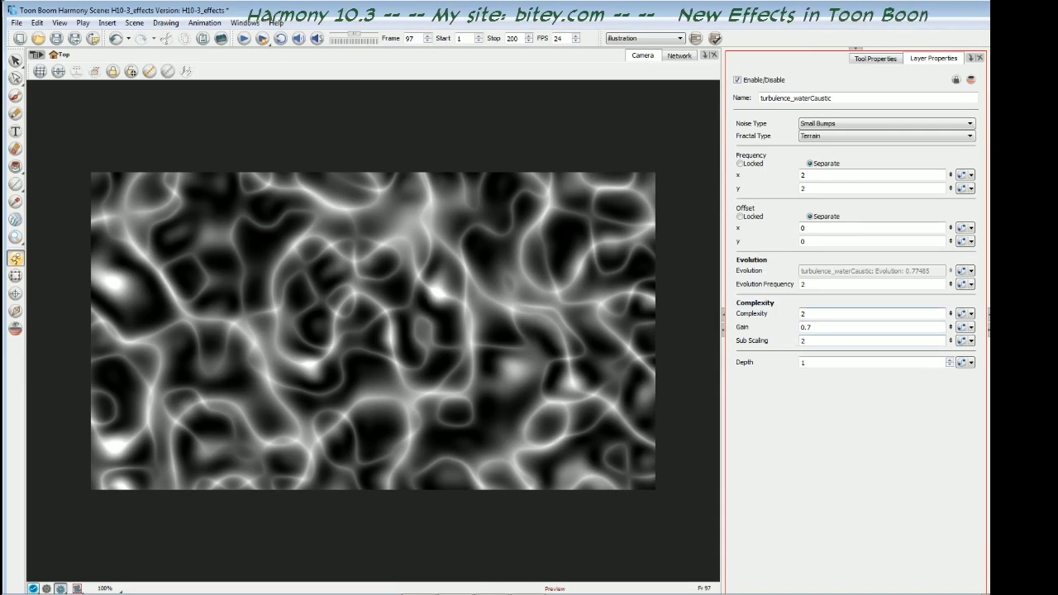
{"action": "left_click", "coordinate": [804, 362]}
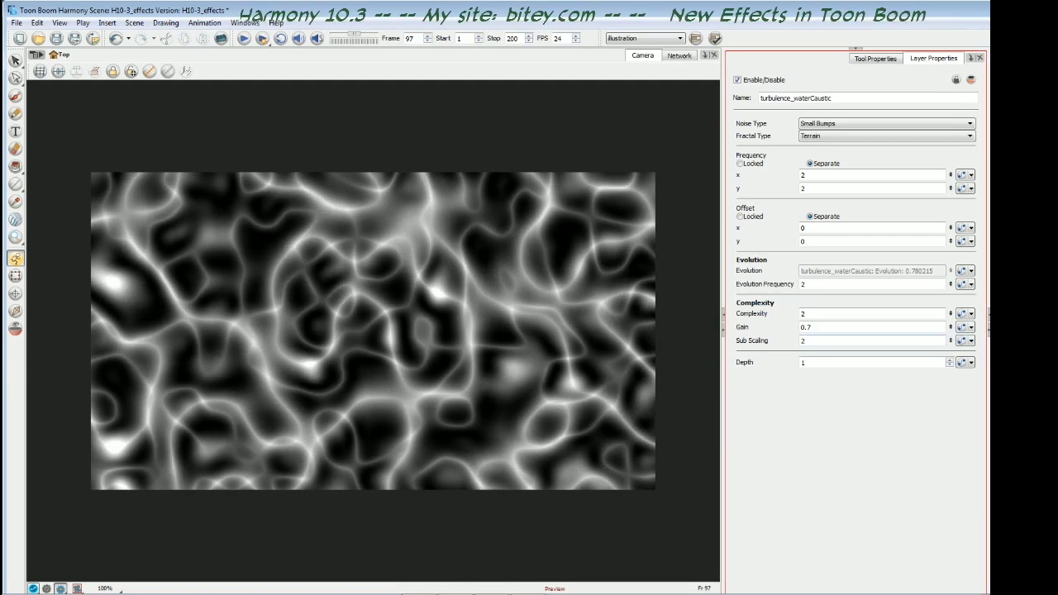
- Set the water caustic noise's Sub Scaling to 1.4
{"action": "double_click", "coordinate": [803, 340]}
{"action": "type", "text": "1."}
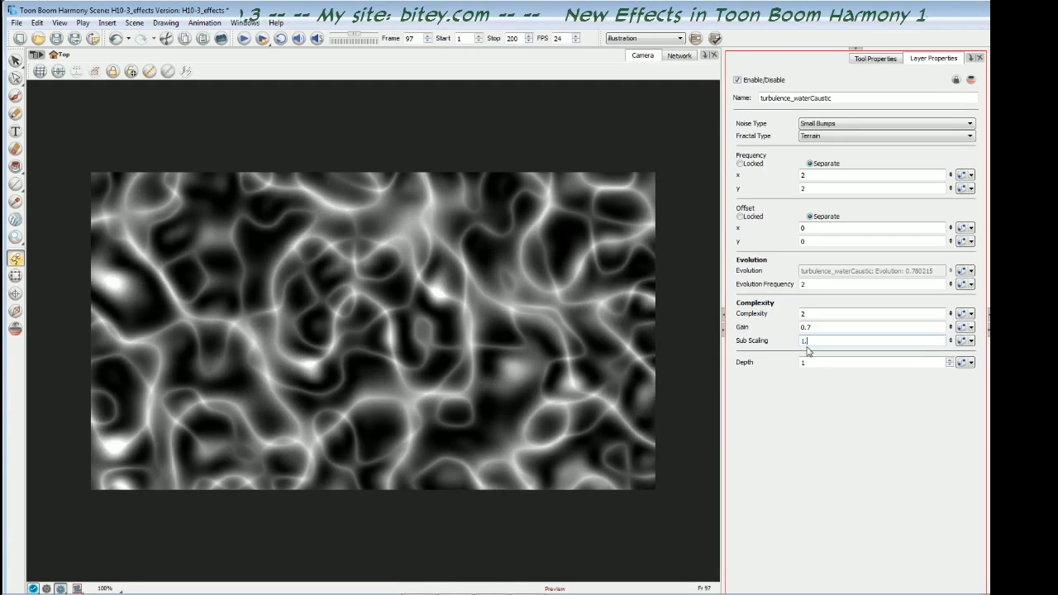
{"action": "type", "text": "4"}
{"action": "key", "text": "Return"}
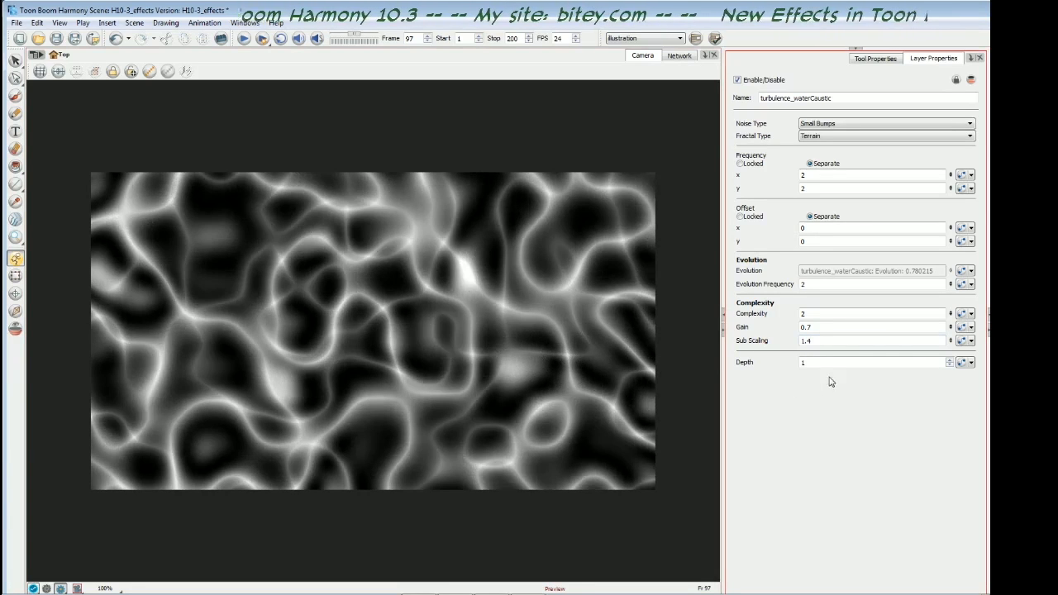
- Review the water caustic noise's Evolution curve in the Bezier Editor and close the editor
{"action": "left_click", "coordinate": [963, 273]}
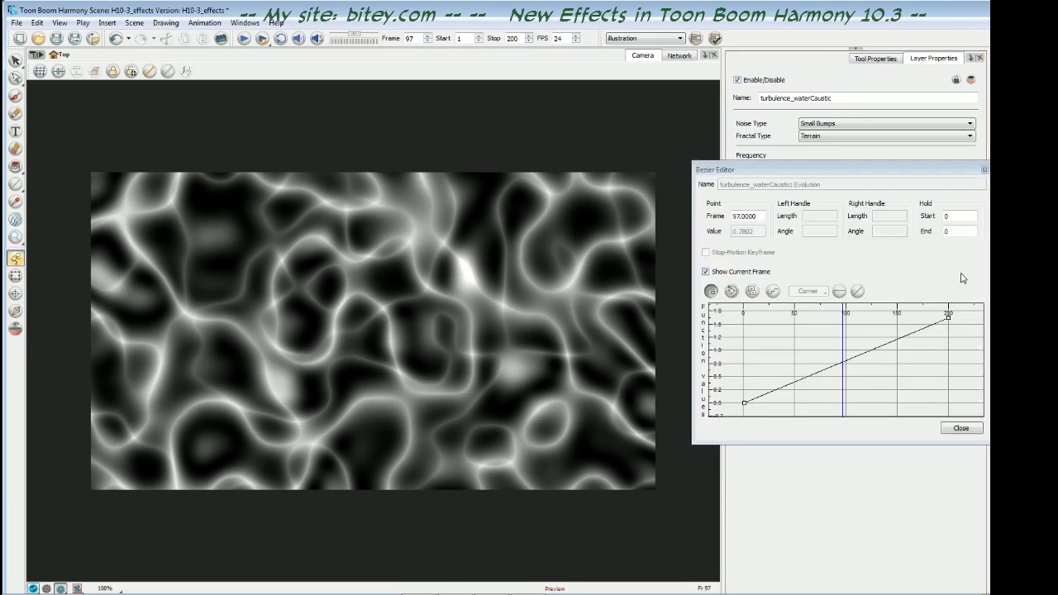
{"action": "left_click_drag", "start_coordinate": [822, 169], "coordinate": [730, 161]}
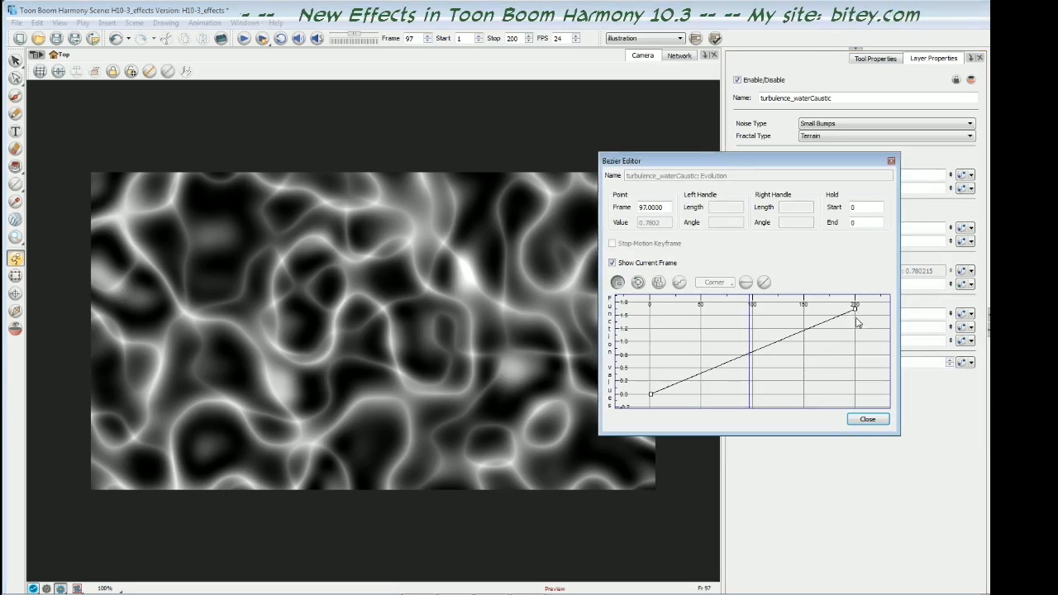
{"action": "left_click", "coordinate": [870, 423]}
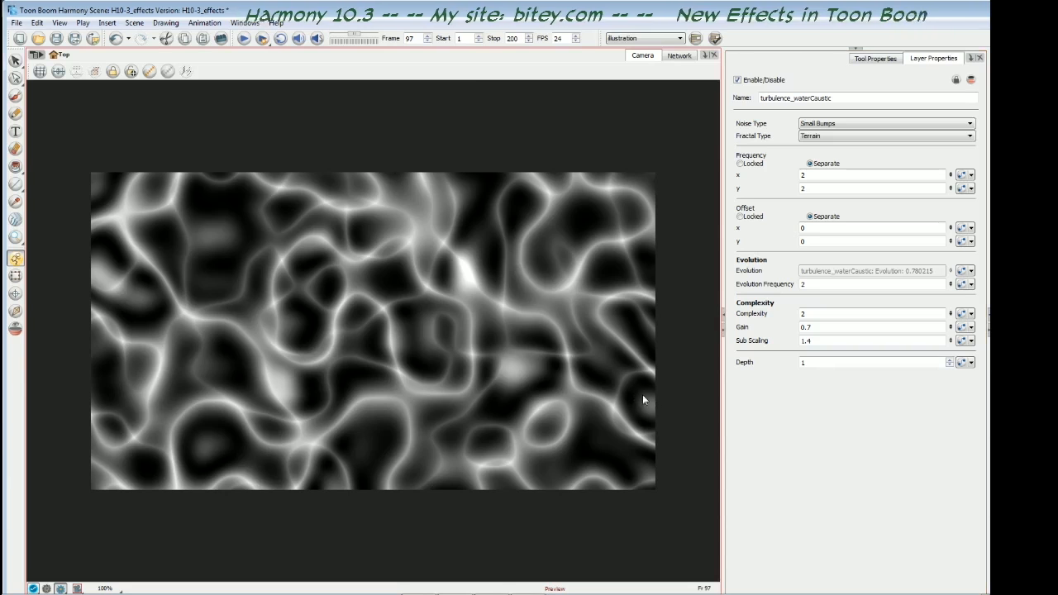
- Step back through the frames from 97 to the low 70s to watch the water caustic noise evolve
{"action": "key", "text": "comma"}
{"action": "key", "text": "comma"}
{"action": "key", "text": "comma"}
{"action": "key", "text": "comma"}
{"action": "key", "text": "comma"}
{"action": "key", "text": "comma"}
{"action": "key", "text": "comma"}
{"action": "key", "text": "comma"}
{"action": "key", "text": "comma"}
{"action": "key", "text": "comma"}
{"action": "key", "text": "comma"}
{"action": "key", "text": "comma"}
{"action": "key", "text": "comma"}
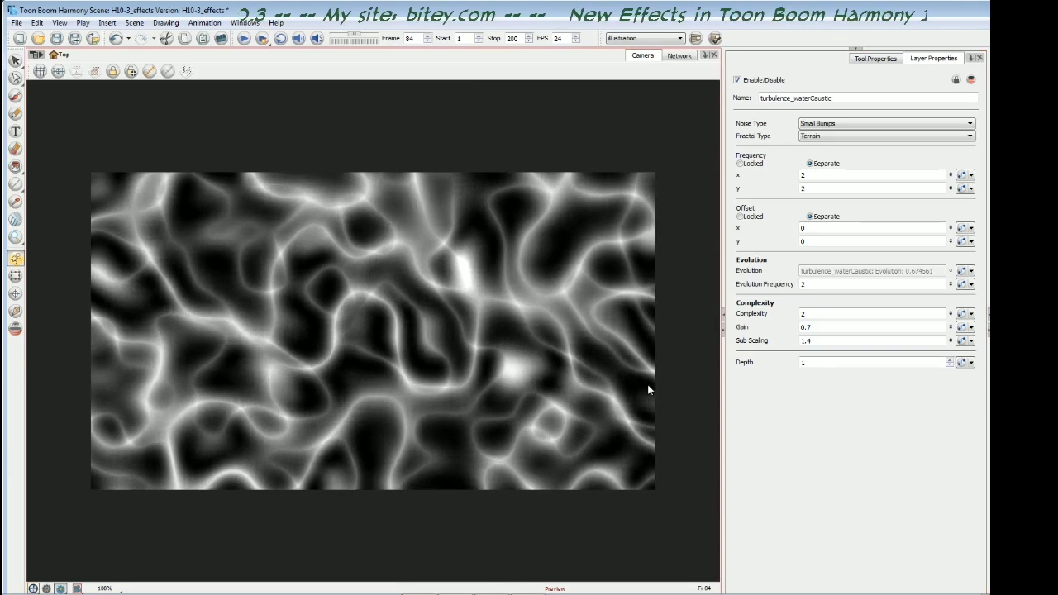
{"action": "key", "text": "comma"}
{"action": "key", "text": "comma"}
{"action": "key", "text": "comma"}
{"action": "key", "text": "comma"}
{"action": "key", "text": "comma"}
{"action": "key", "text": "comma"}
{"action": "key", "text": "comma"}
{"action": "key", "text": "comma"}
{"action": "key", "text": "comma"}
{"action": "key", "text": "comma"}
{"action": "key", "text": "comma"}
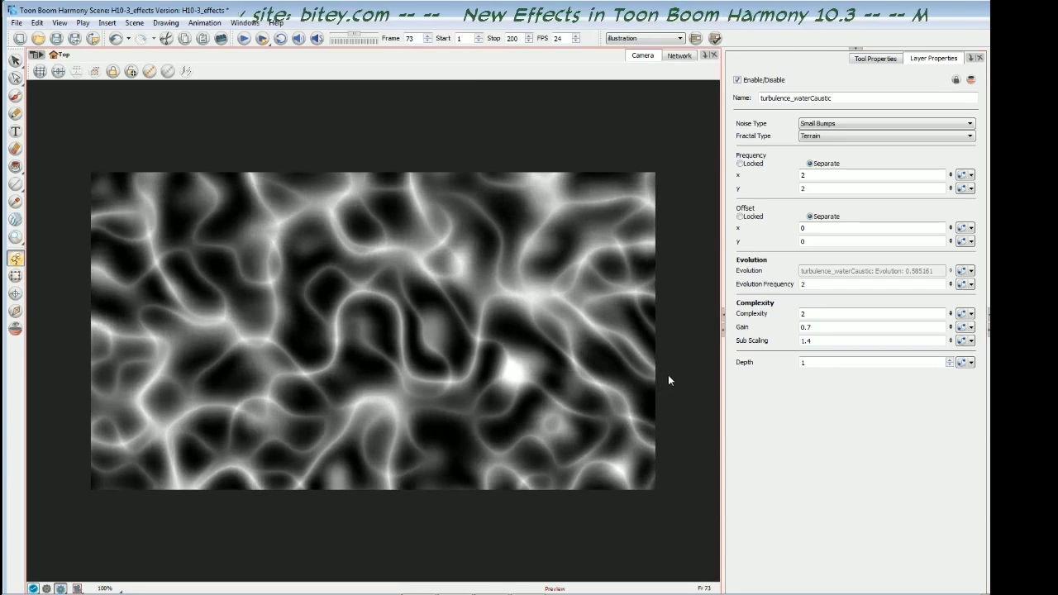
{"action": "key", "text": "period"}
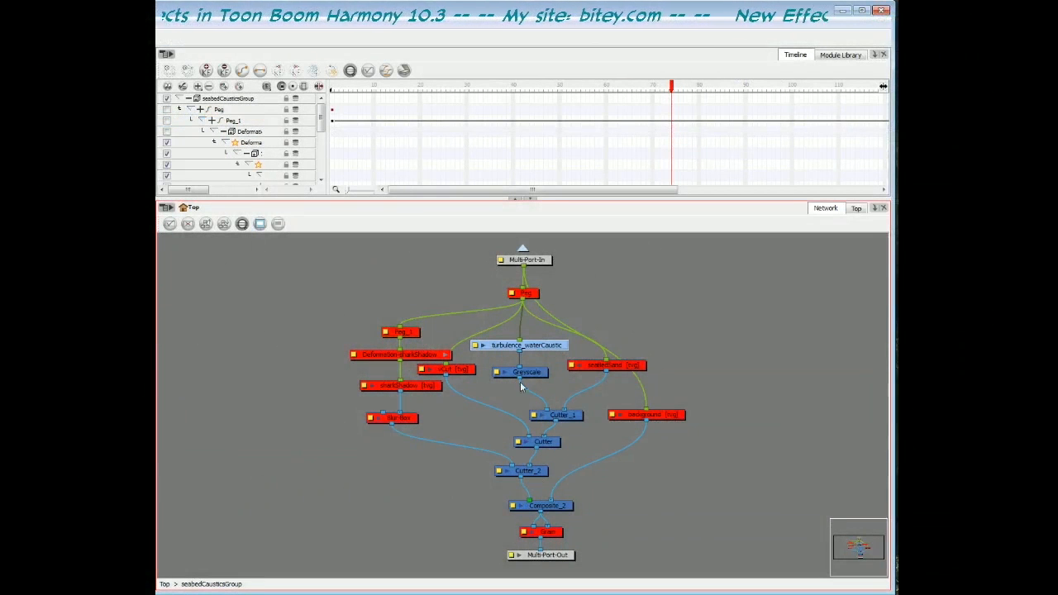
- Examine the Greyscale node below turbulence_waterCaustic, its GreyScale filter module and its Matte Output option
{"action": "left_click", "coordinate": [532, 373]}
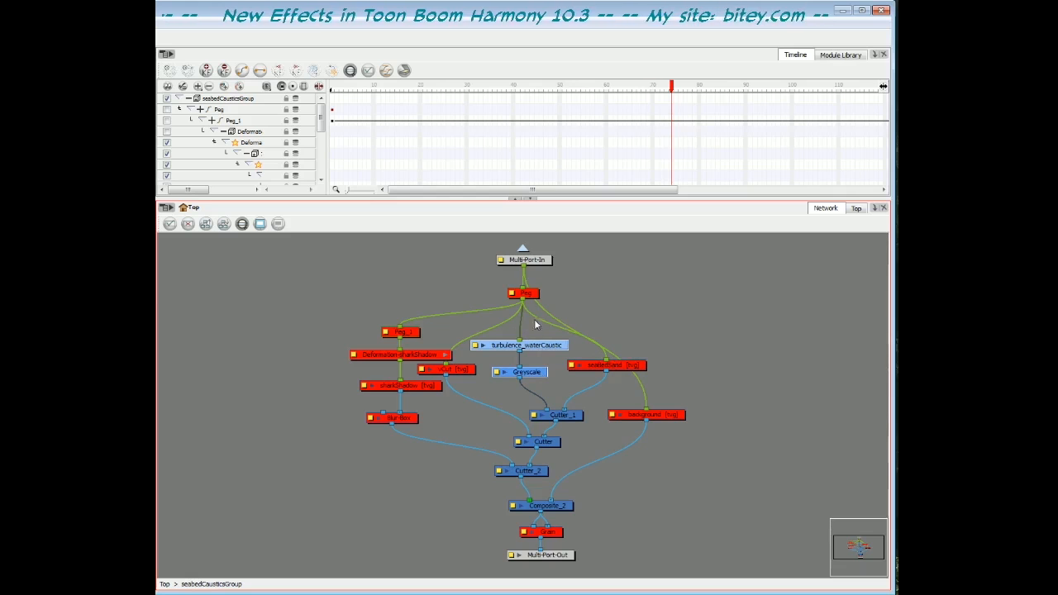
{"action": "left_click", "coordinate": [534, 375]}
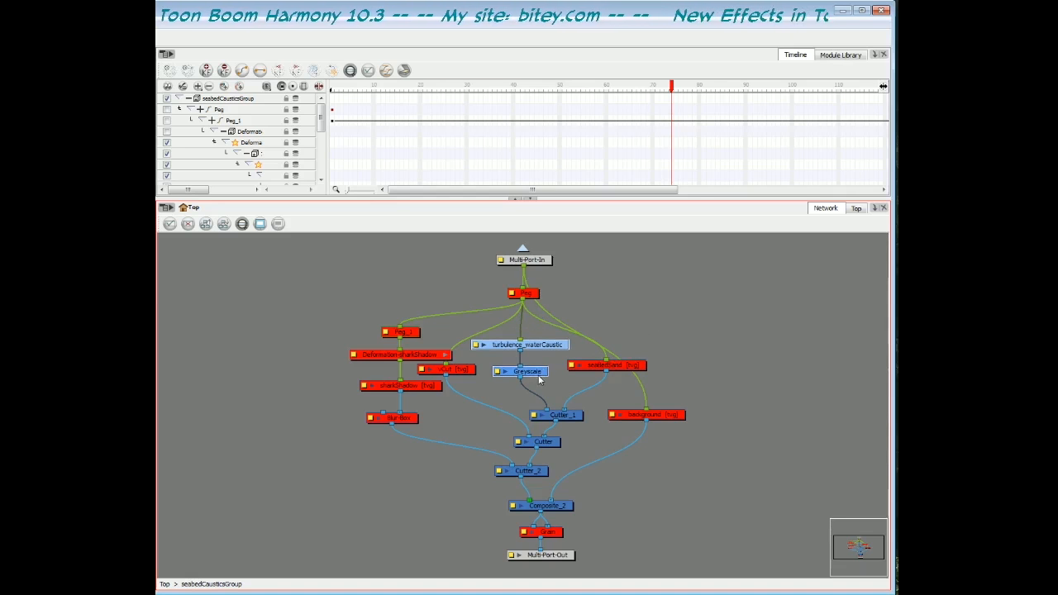
{"action": "left_click", "coordinate": [841, 55]}
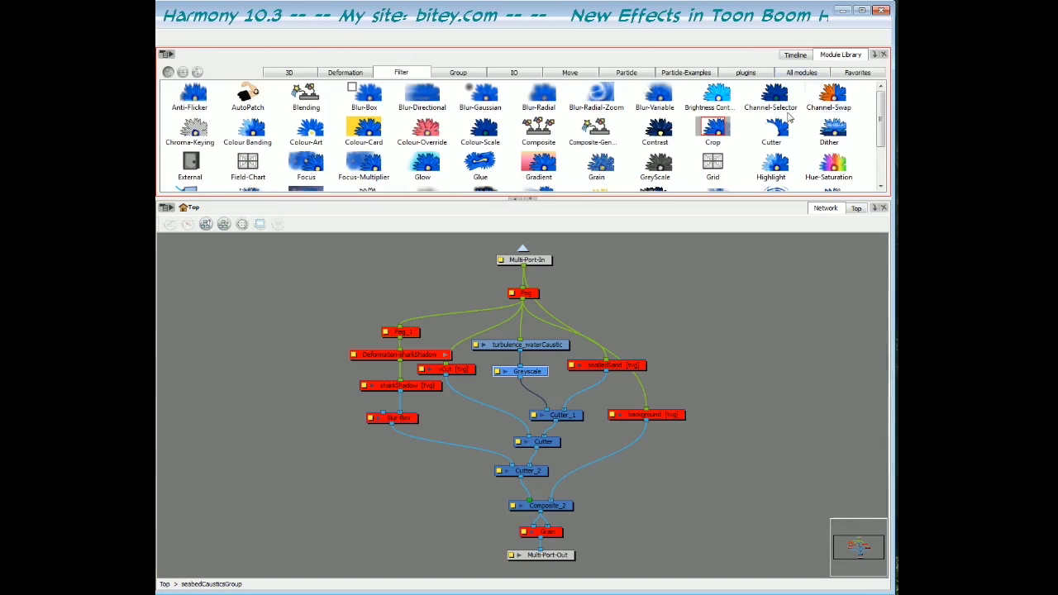
{"action": "left_click", "coordinate": [663, 172]}
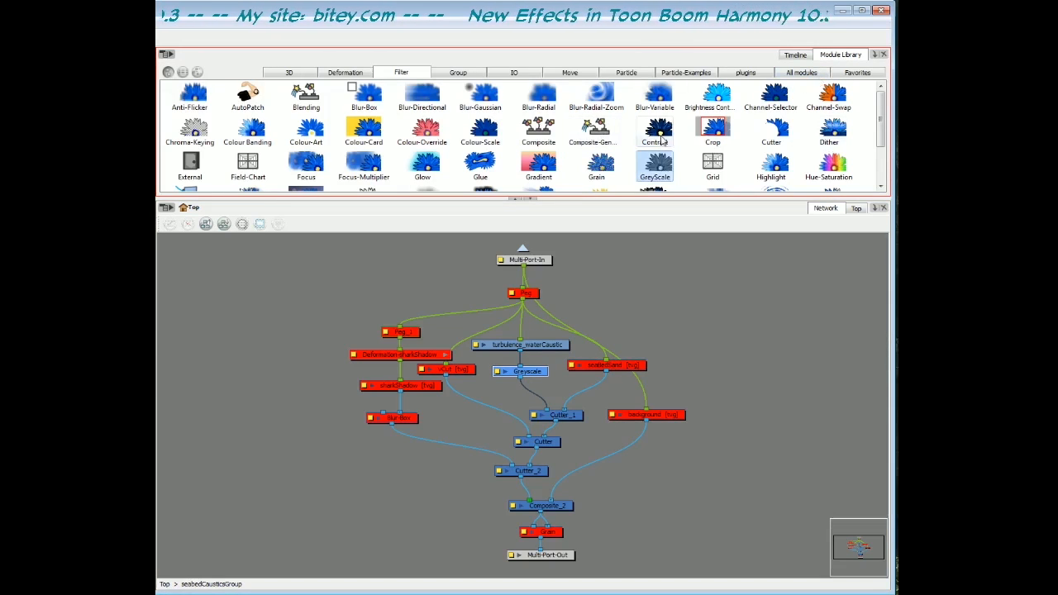
{"action": "left_click", "coordinate": [503, 376]}
{"action": "left_click", "coordinate": [499, 376]}
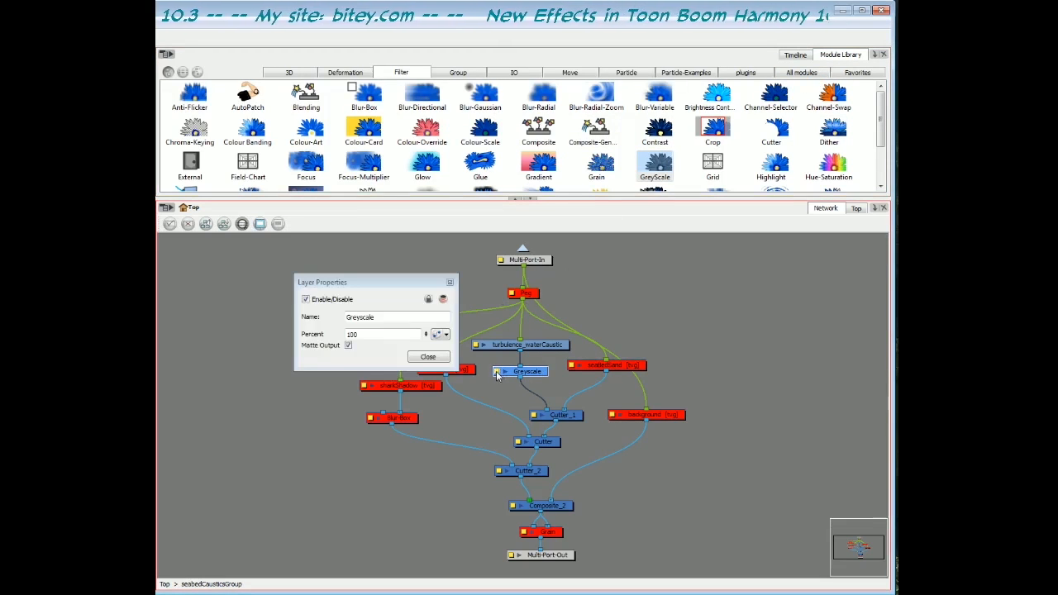
{"action": "left_click", "coordinate": [348, 345]}
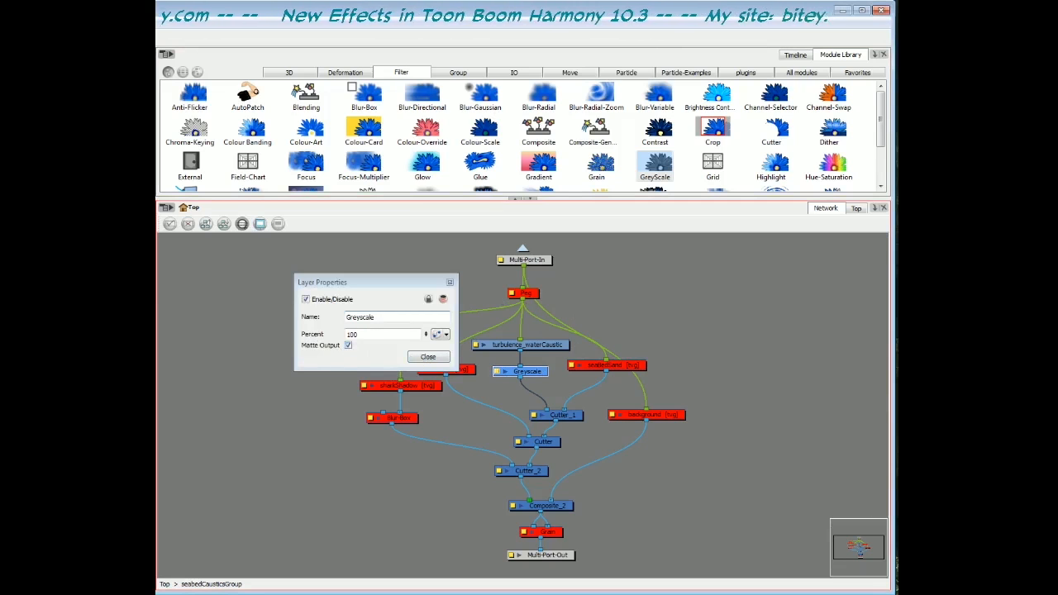
{"action": "left_click", "coordinate": [428, 358]}
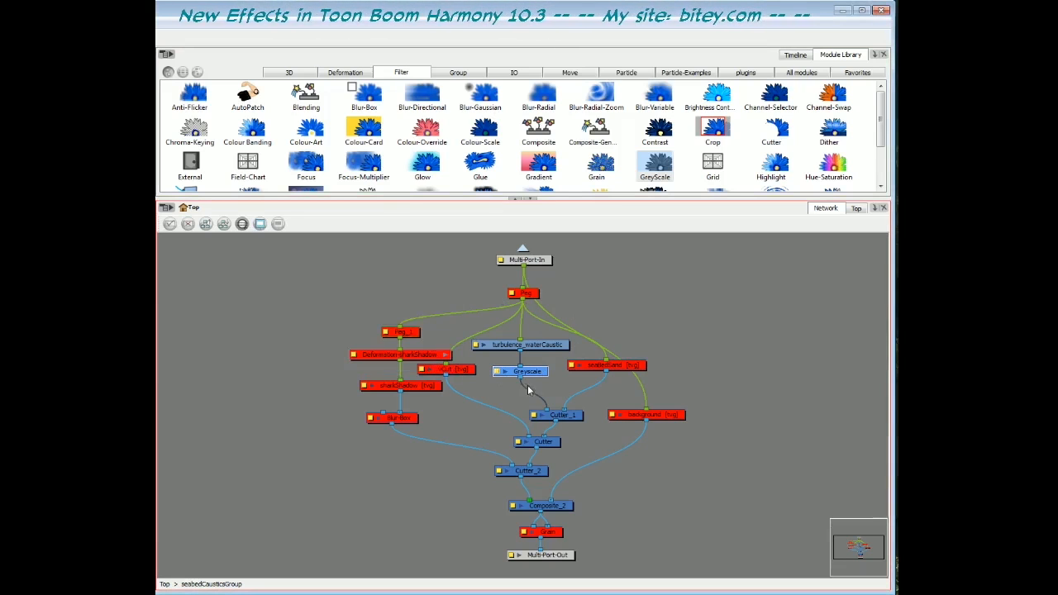
- Enable the disabled seabed sand drawing node that feeds Cutter_1
{"action": "left_click", "coordinate": [574, 416]}
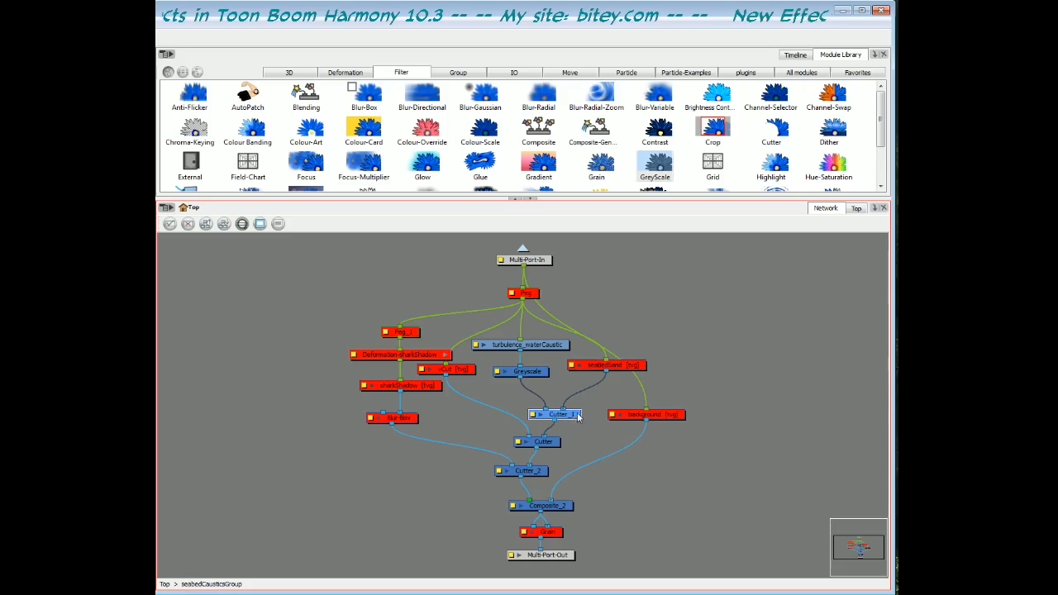
{"action": "left_click", "coordinate": [612, 365]}
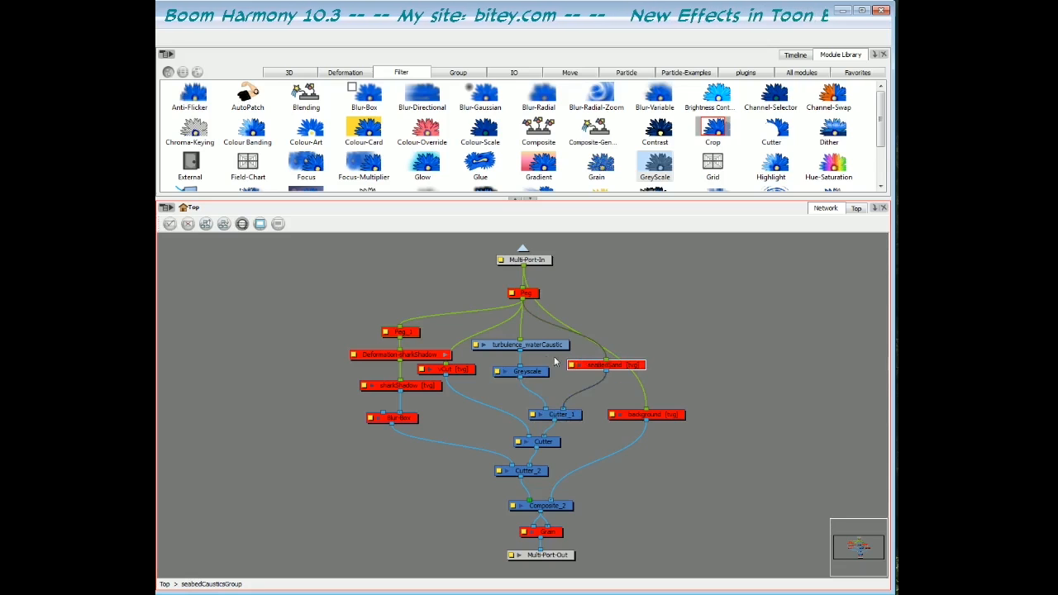
{"action": "left_click", "coordinate": [629, 347]}
{"action": "left_click", "coordinate": [624, 367]}
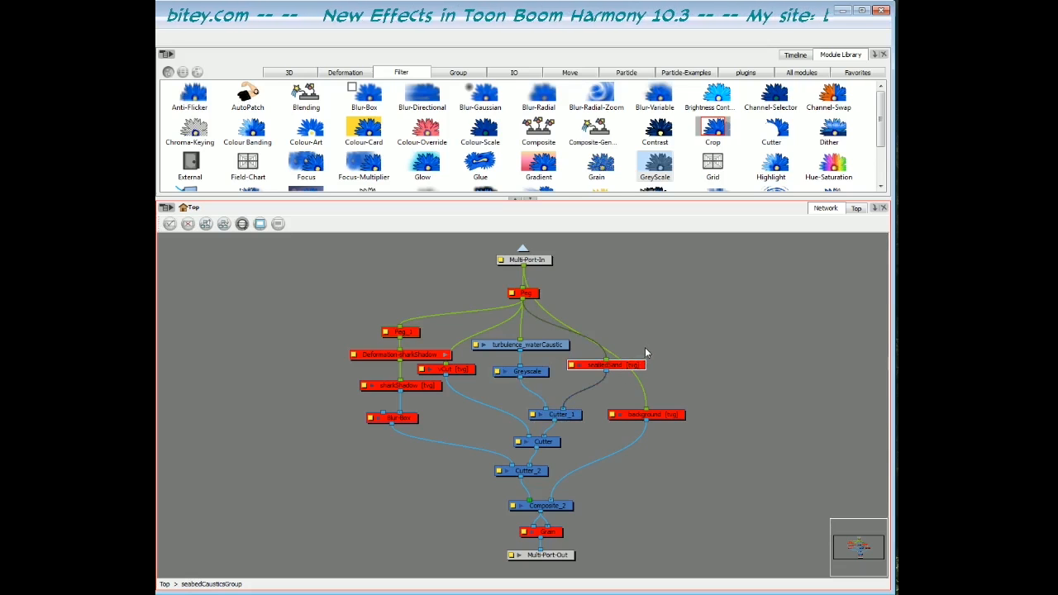
{"action": "key", "text": "d"}
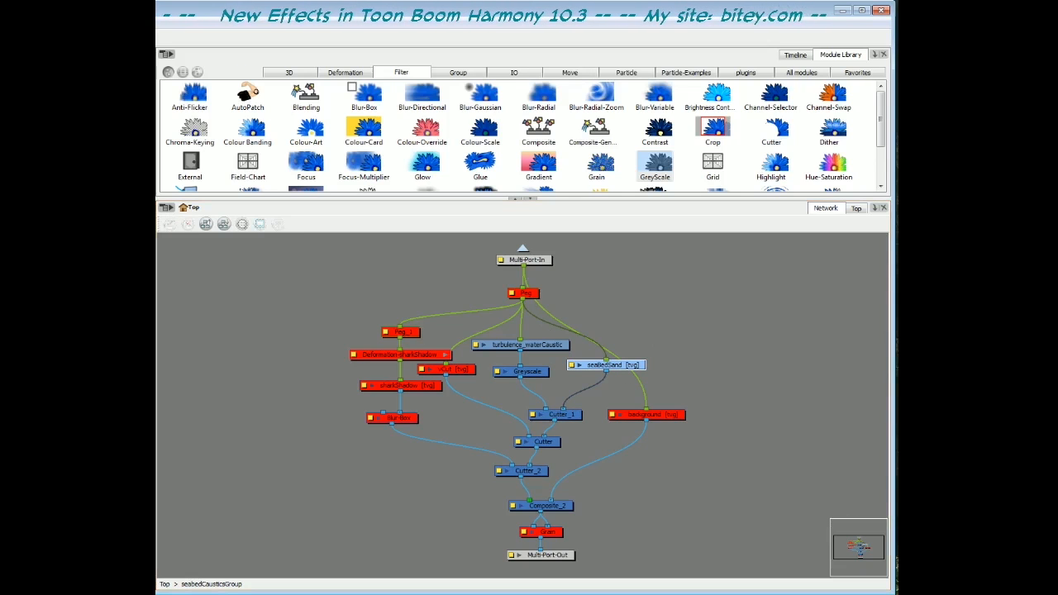
{"action": "left_click", "coordinate": [670, 330]}
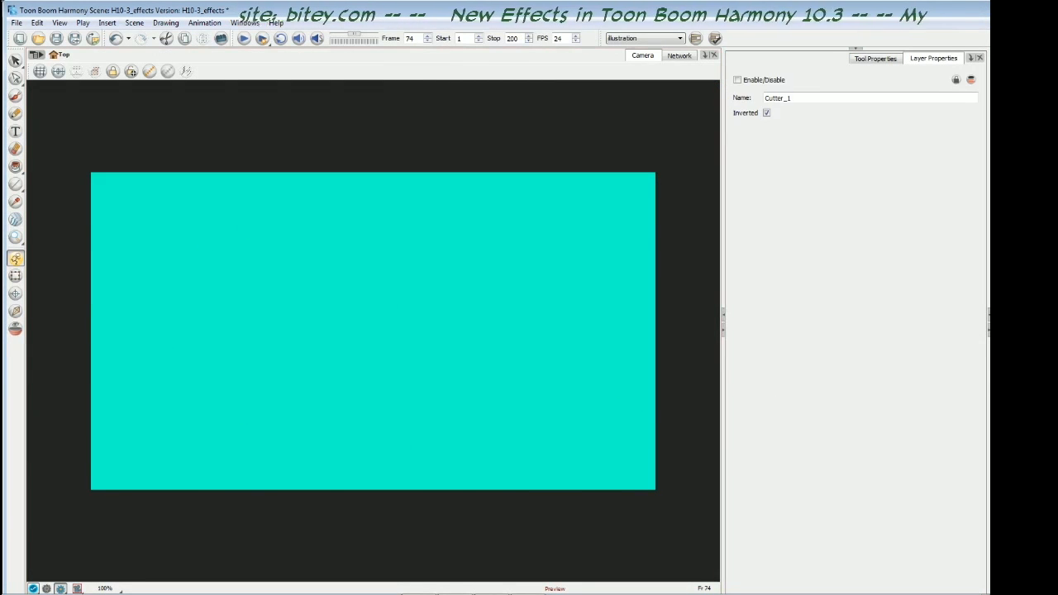
- Enable Cutter_1 to mask the seabed sand colour with the caustic pattern, and clear the node selection
{"action": "key", "text": "a"}
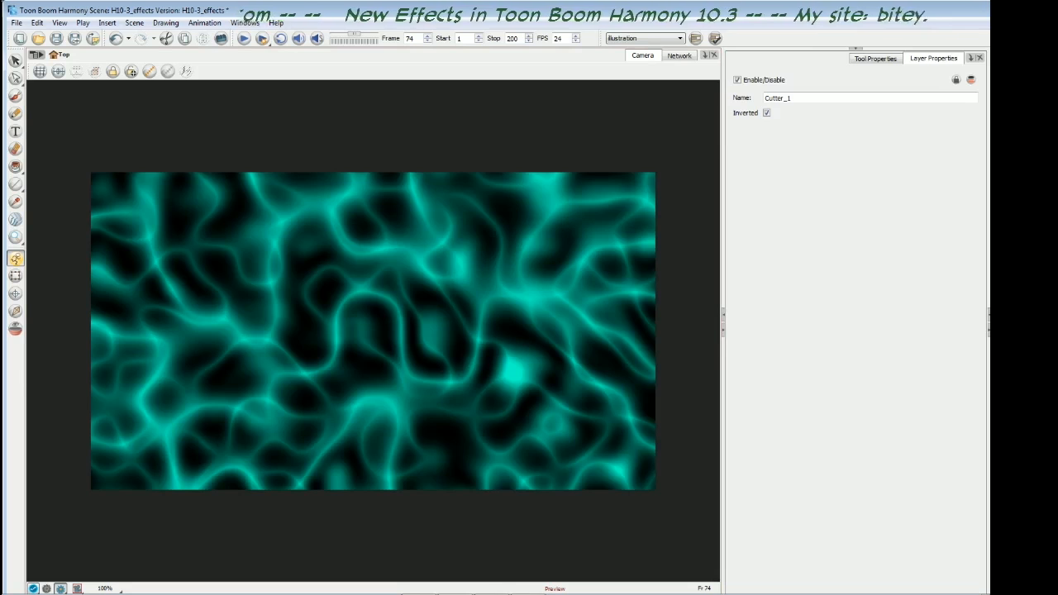
{"action": "key", "text": "Escape"}
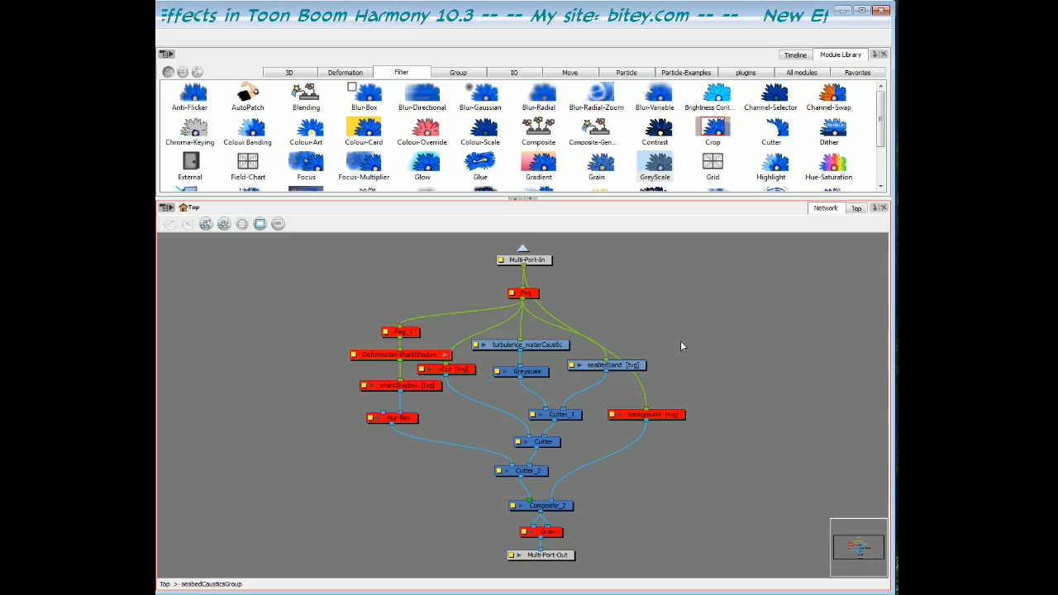
{"action": "left_click", "coordinate": [638, 364]}
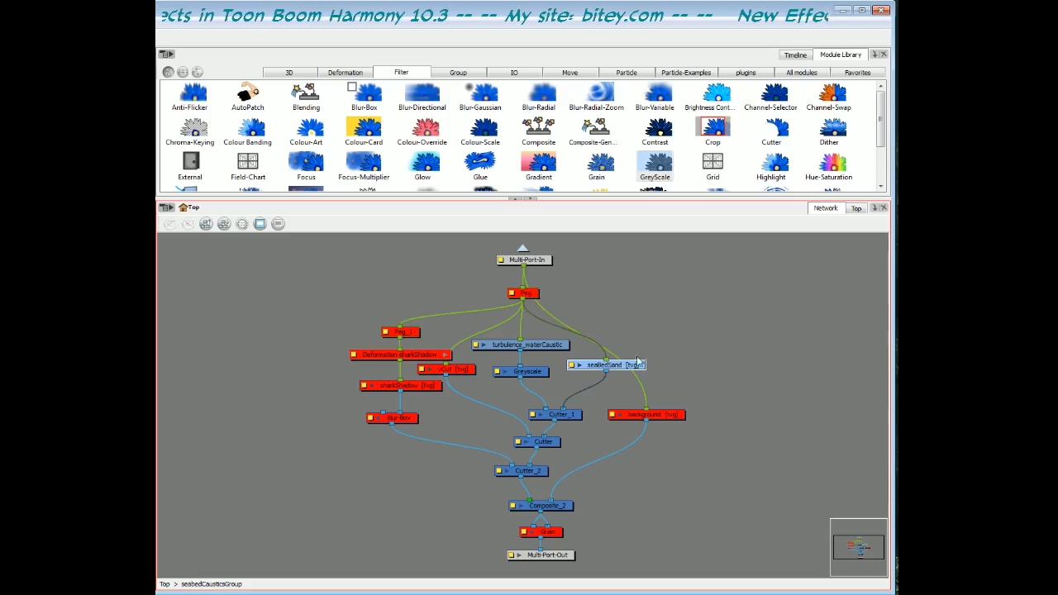
{"action": "left_click", "coordinate": [680, 325]}
- Enable the main Peg to tilt the caustic pattern into 3D perspective, comparing it with the Peg disabled
{"action": "left_click", "coordinate": [536, 294]}
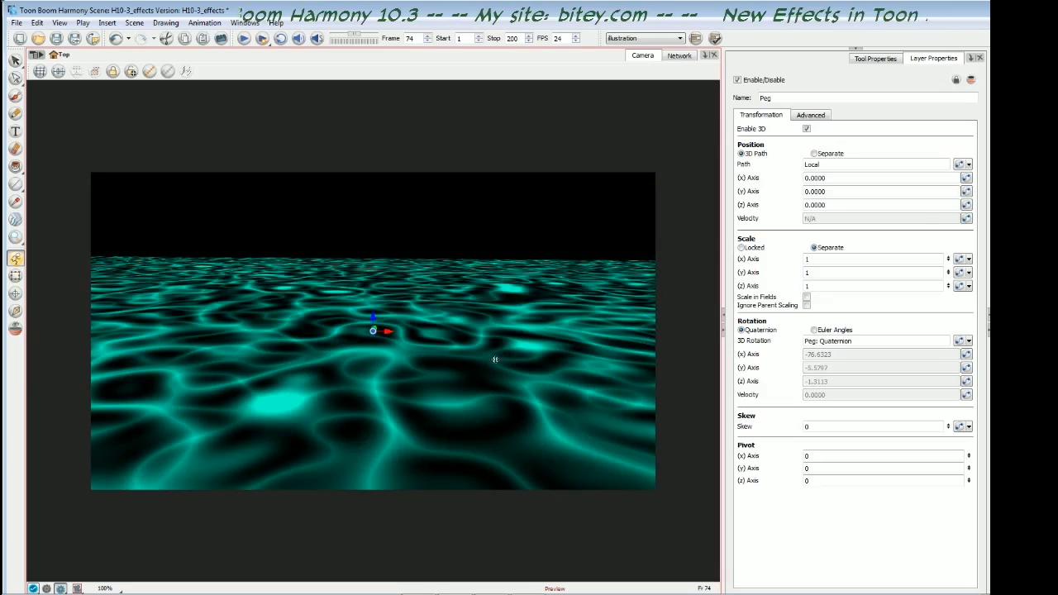
{"action": "key", "text": "Escape"}
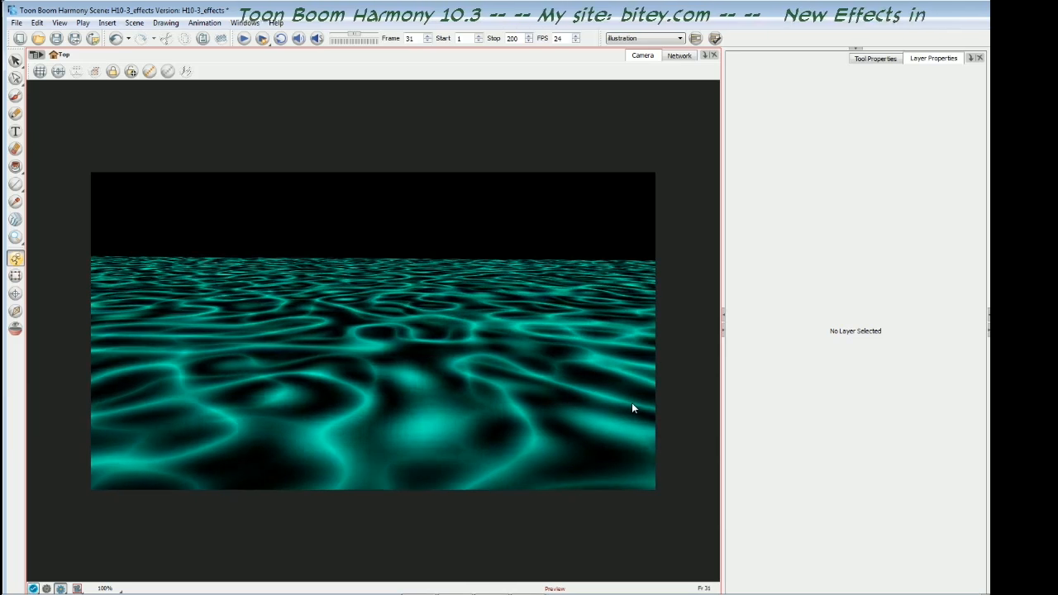
{"action": "left_click", "coordinate": [46, 588]}
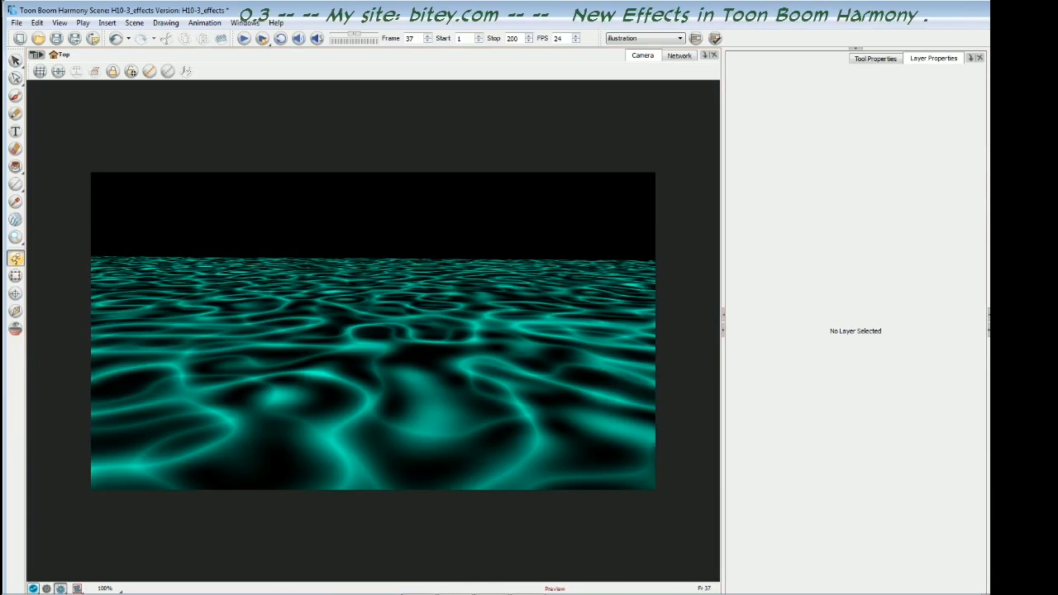
{"action": "left_click", "coordinate": [38, 593]}
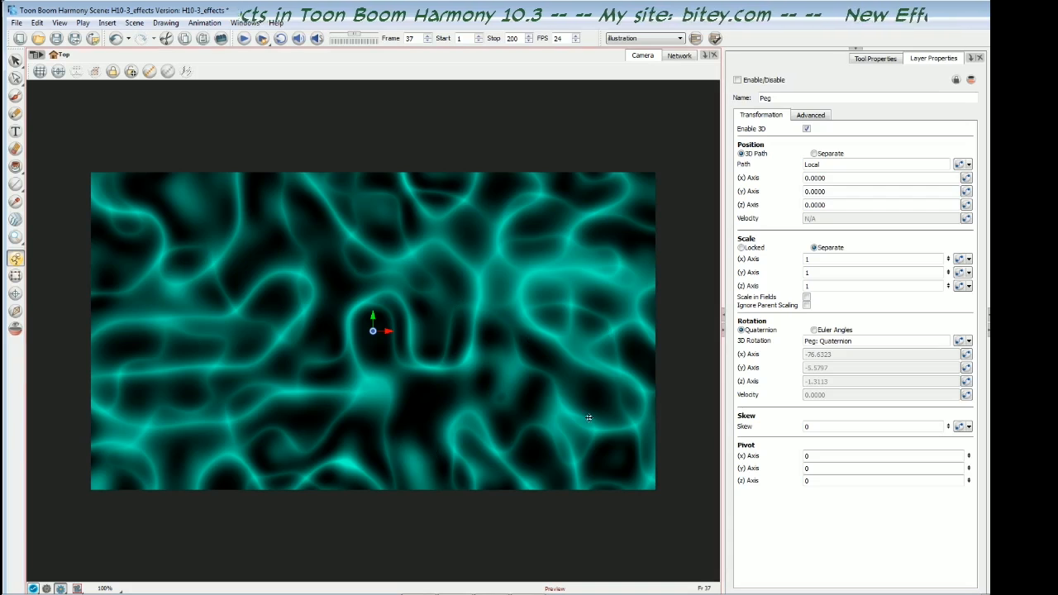
{"action": "left_click", "coordinate": [738, 80]}
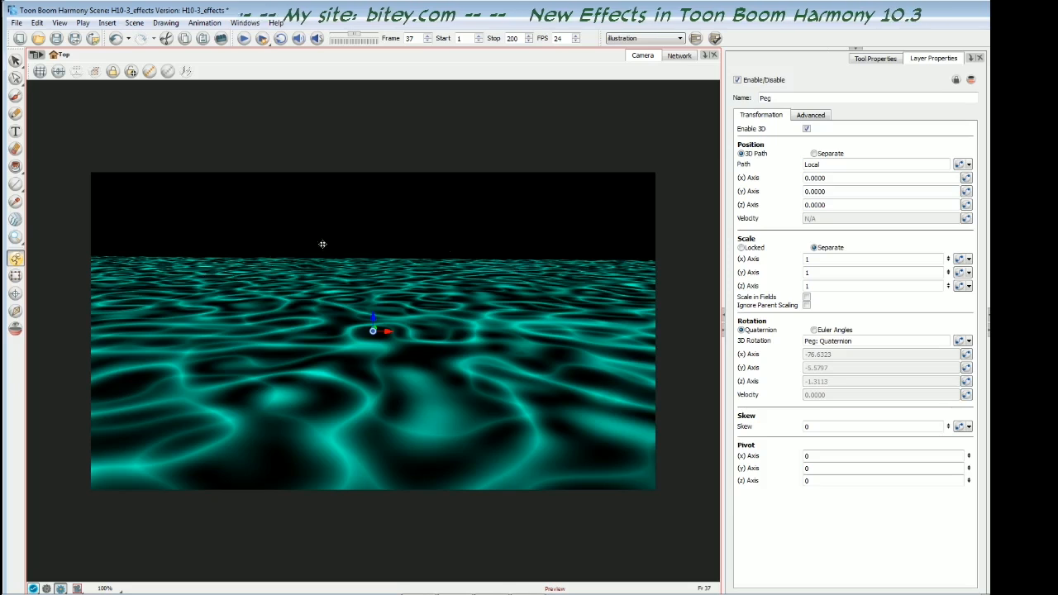
{"action": "key", "text": "Escape"}
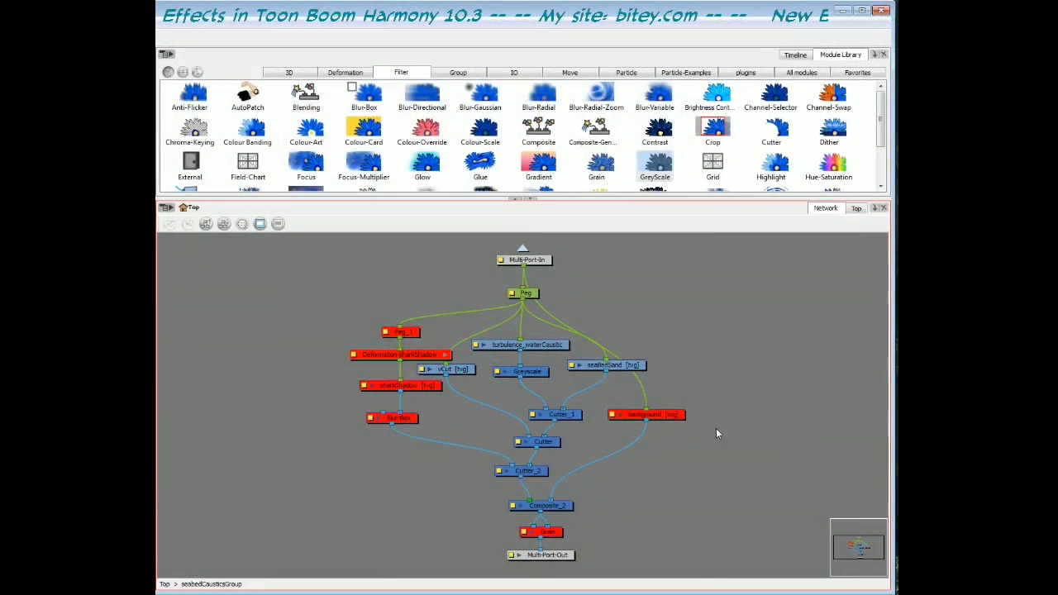
- Enable the background drawing and the shark shadow nodes, and step forward through the frames to preview the seabed scene
{"action": "left_click", "coordinate": [653, 414]}
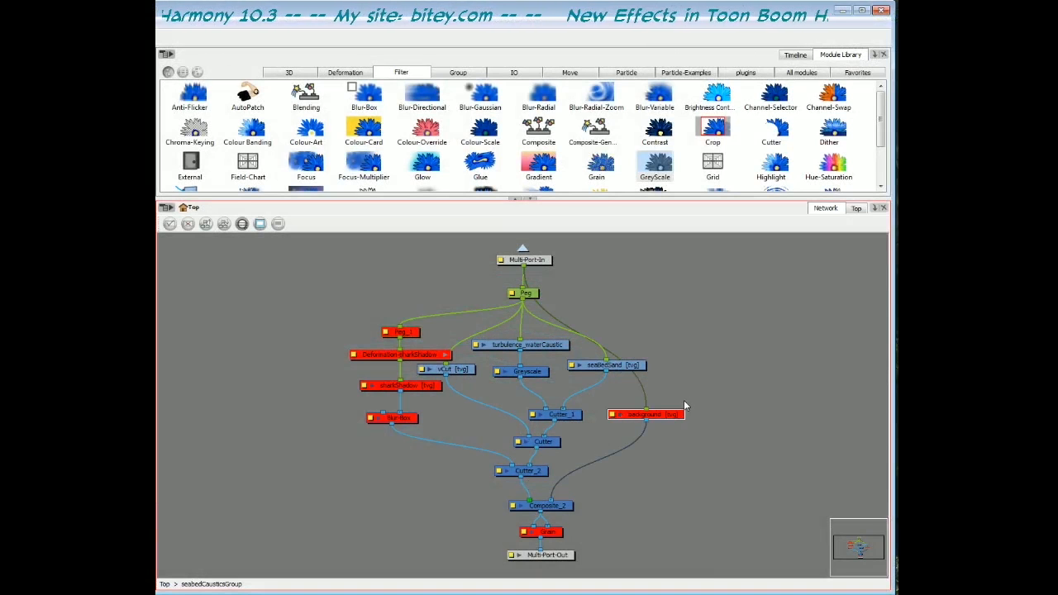
{"action": "key", "text": "d"}
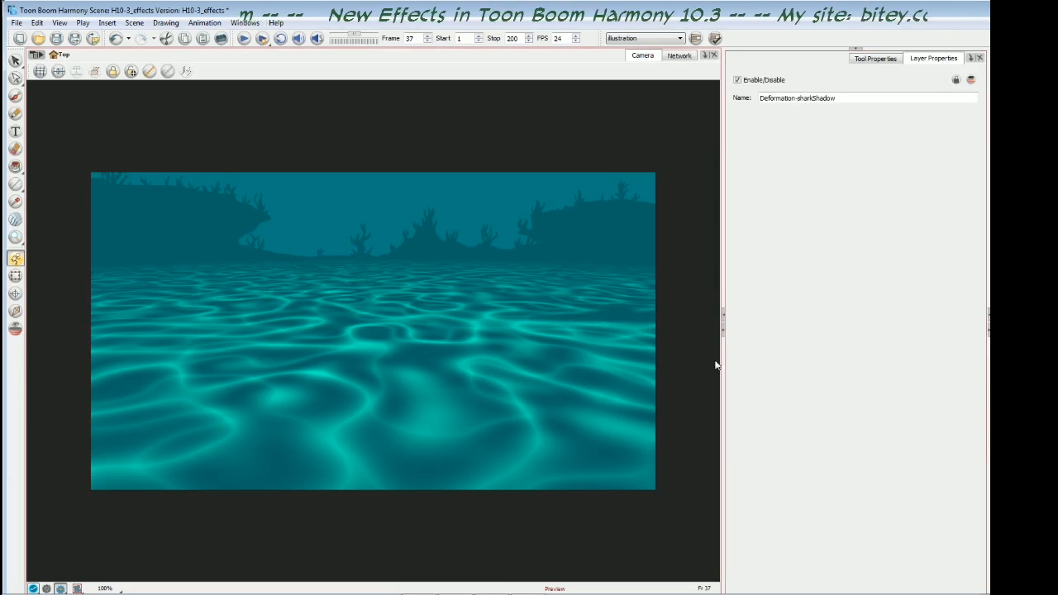
{"action": "key", "text": "period"}
{"action": "key", "text": "period"}
{"action": "key", "text": "period"}
{"action": "key", "text": "period"}
{"action": "key", "text": "period"}
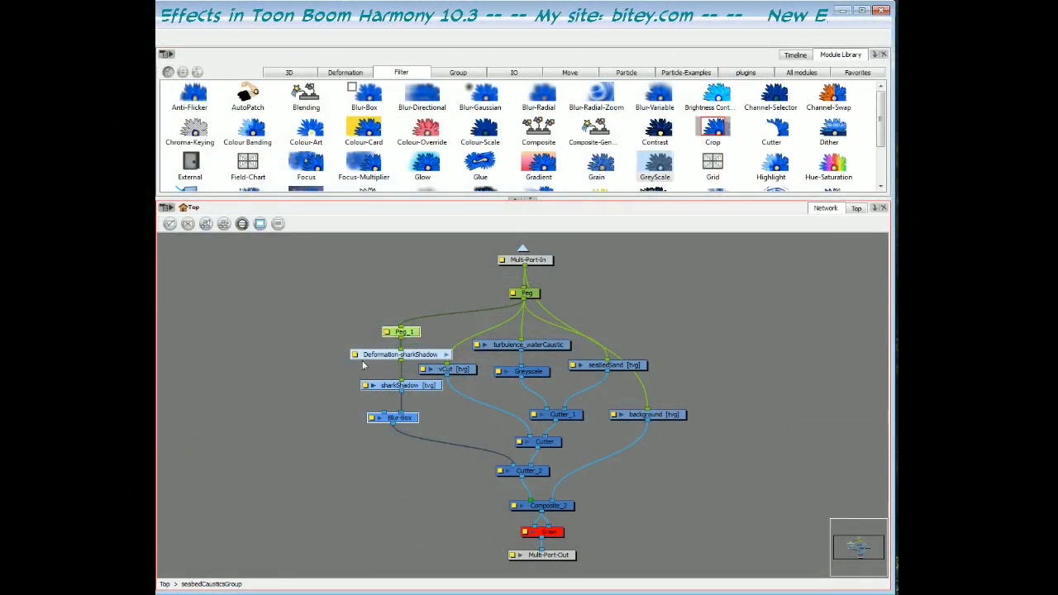
- Move the shark shadow branch, from Peg_1 down to Blur-Box, away from the vCut node in the network
{"action": "left_click_drag", "start_coordinate": [328, 308], "coordinate": [403, 424]}
{"action": "left_click_drag", "start_coordinate": [404, 353], "coordinate": [366, 351]}
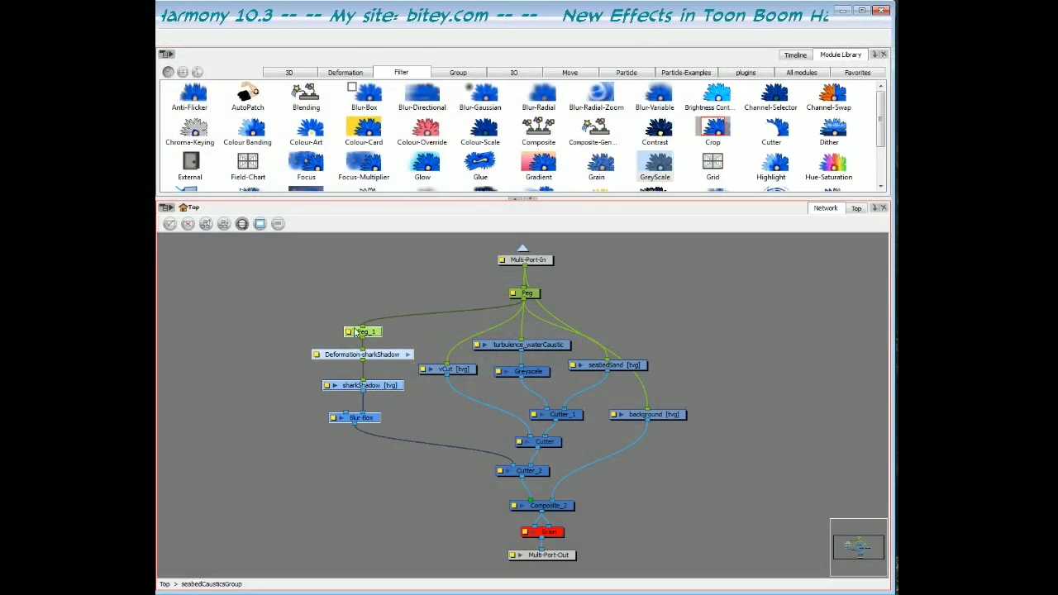
- Inspect Cutter_2 and the shark shadow branch feeding it, and play back the rendered seabed scene
{"action": "left_click", "coordinate": [530, 473]}
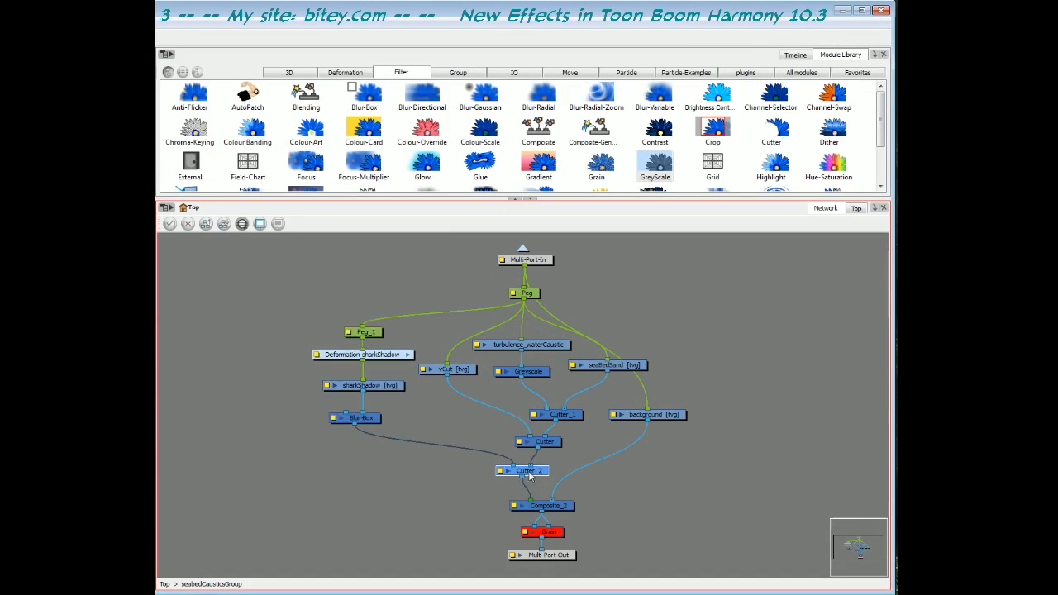
{"action": "left_click_drag", "start_coordinate": [468, 481], "coordinate": [537, 474]}
{"action": "left_click_drag", "start_coordinate": [307, 323], "coordinate": [407, 434]}
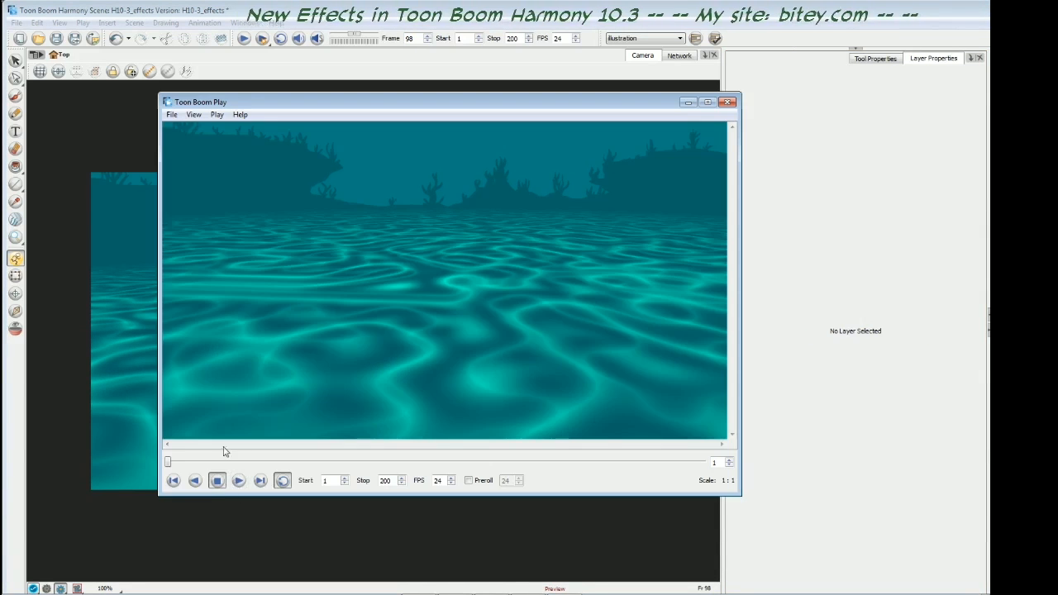
{"action": "left_click", "coordinate": [239, 481]}
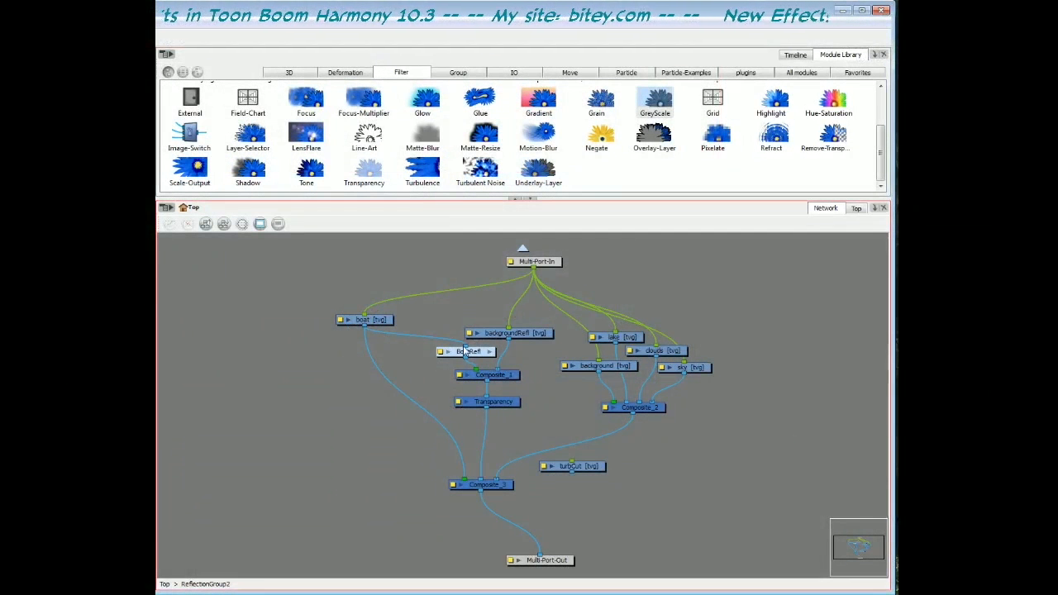
- Spread the BoatRefl and backgroundRefl nodes apart in ReflectionGroup2, and compare the scene with BoatRefl disabled and enabled
{"action": "left_click_drag", "start_coordinate": [463, 352], "coordinate": [432, 346]}
{"action": "left_click_drag", "start_coordinate": [527, 335], "coordinate": [539, 339]}
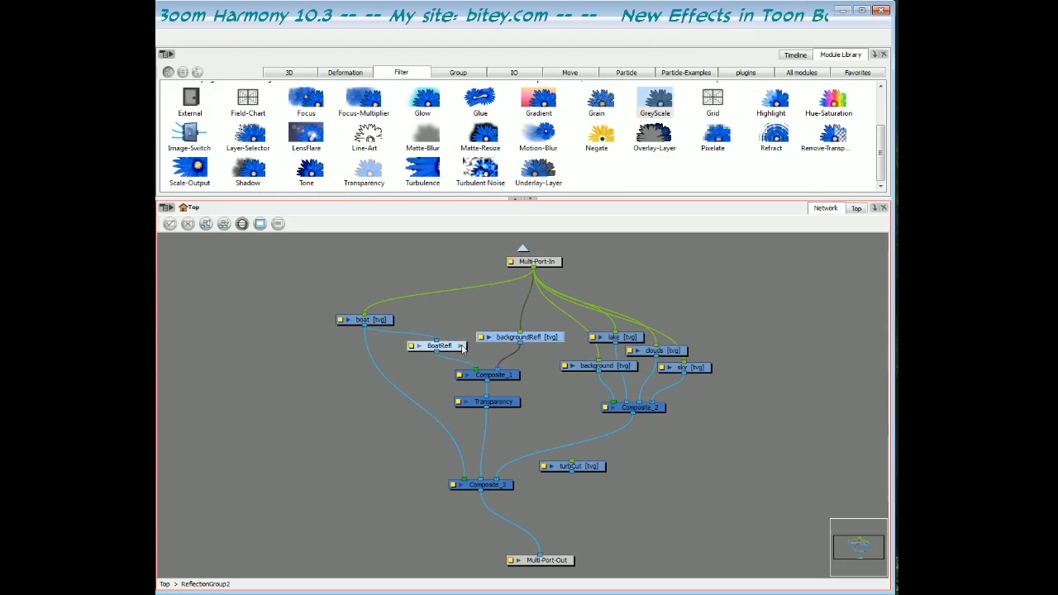
{"action": "left_click_drag", "start_coordinate": [452, 346], "coordinate": [455, 346]}
{"action": "key", "text": "d"}
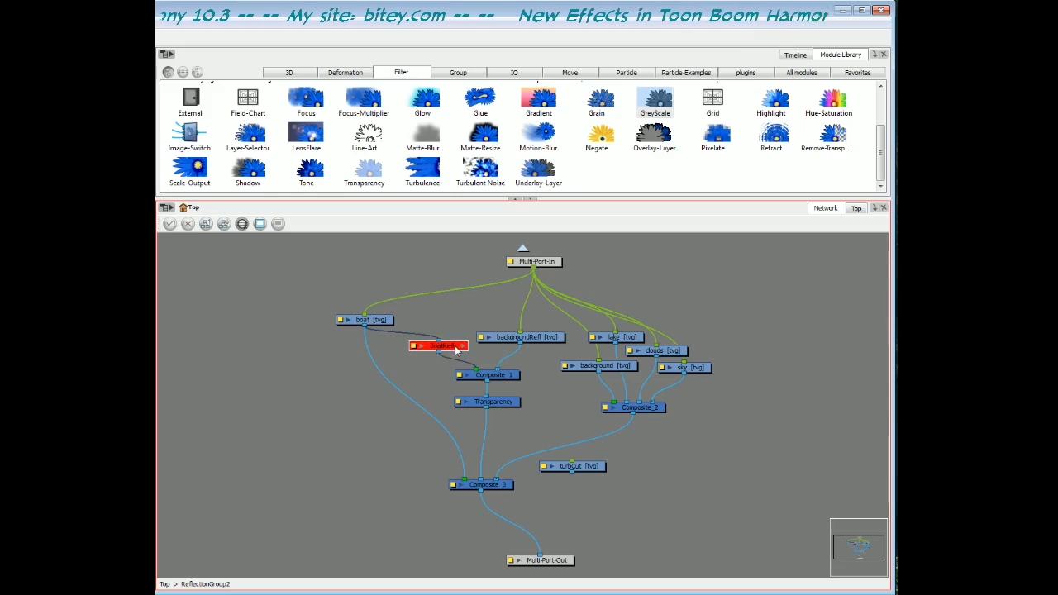
{"action": "key", "text": "a"}
- Disable and re-enable BoatRefl and backgroundRefl together to compare the lake scene with and without reflections
{"action": "left_click_drag", "start_coordinate": [451, 322], "coordinate": [499, 351]}
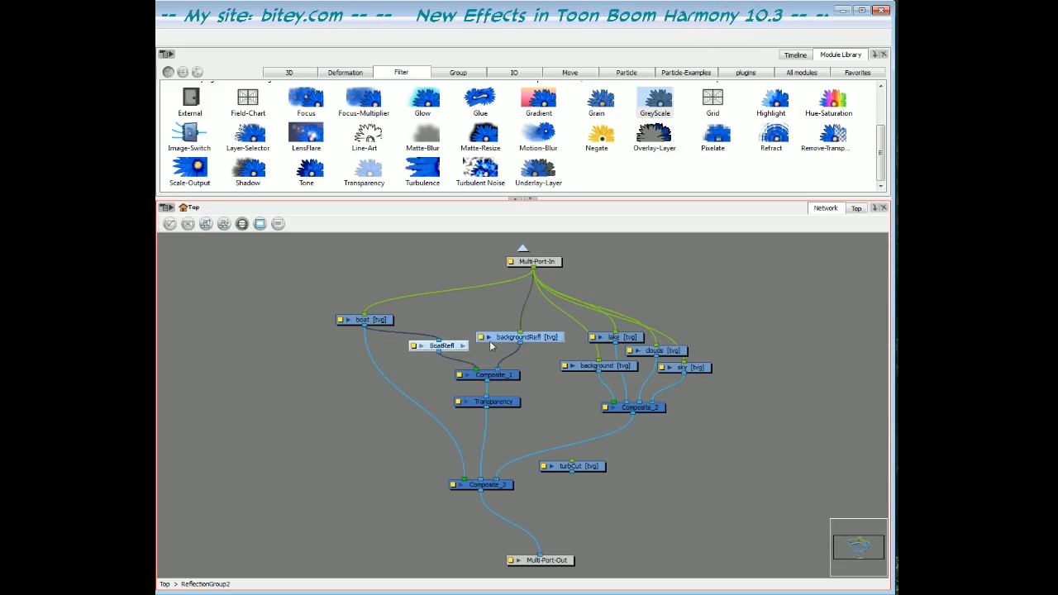
{"action": "key", "text": "d"}
{"action": "key", "text": "a"}
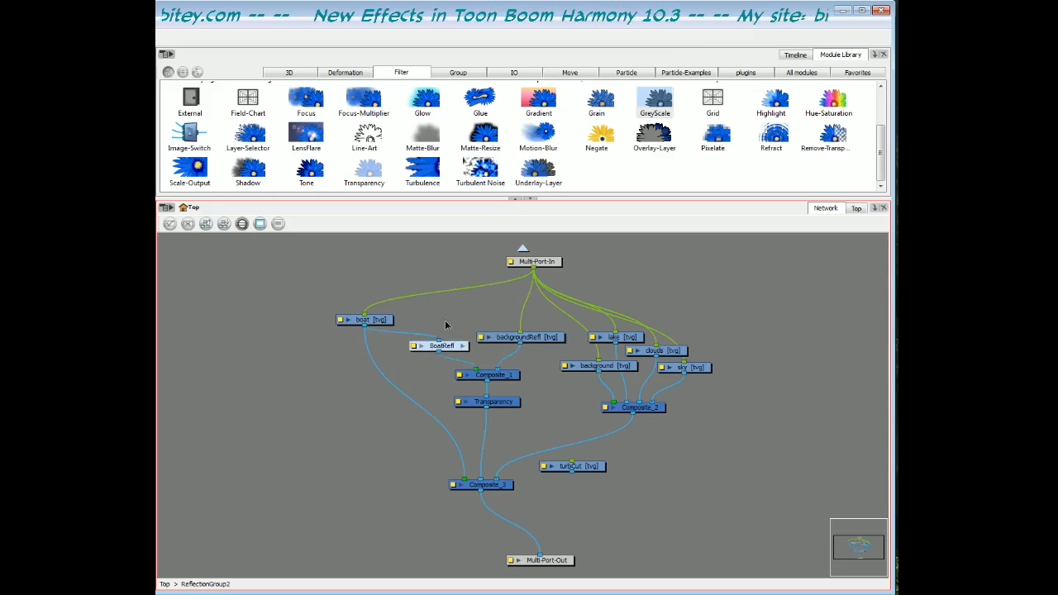
{"action": "key", "text": "d"}
{"action": "key", "text": "a"}
- Disable and re-enable the Transparency node below Composite_1 to compare its effect on the reflections
{"action": "left_click", "coordinate": [519, 375]}
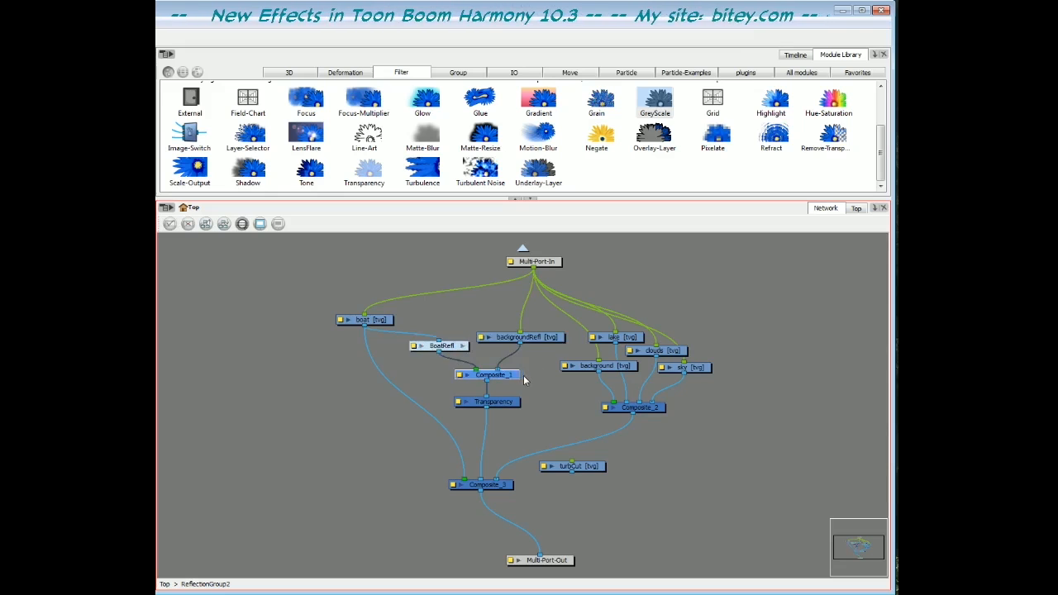
{"action": "left_click_drag", "start_coordinate": [510, 407], "coordinate": [510, 404]}
{"action": "key", "text": "d"}
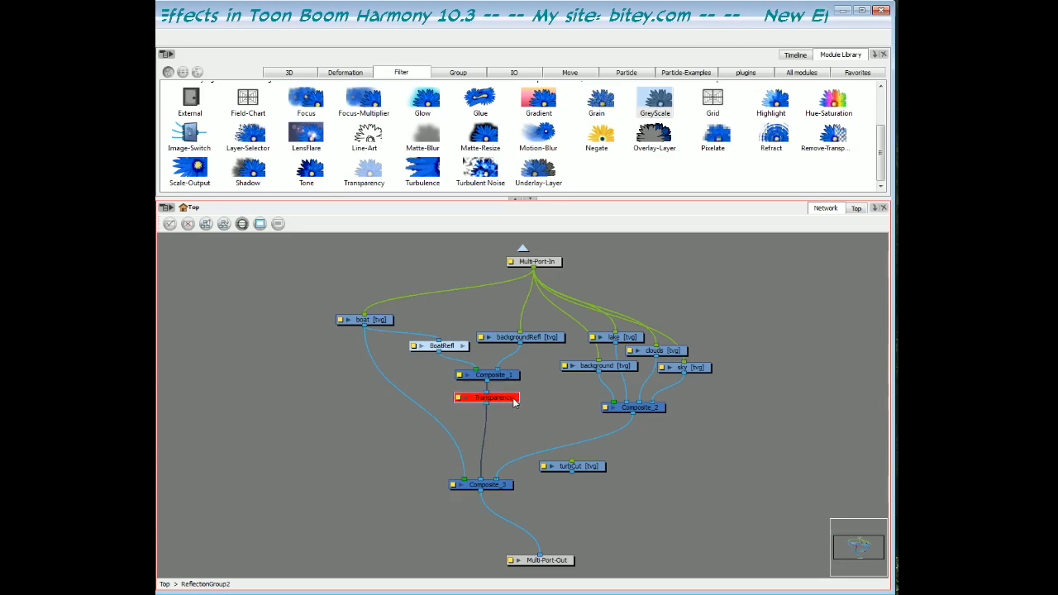
{"action": "key", "text": "a"}
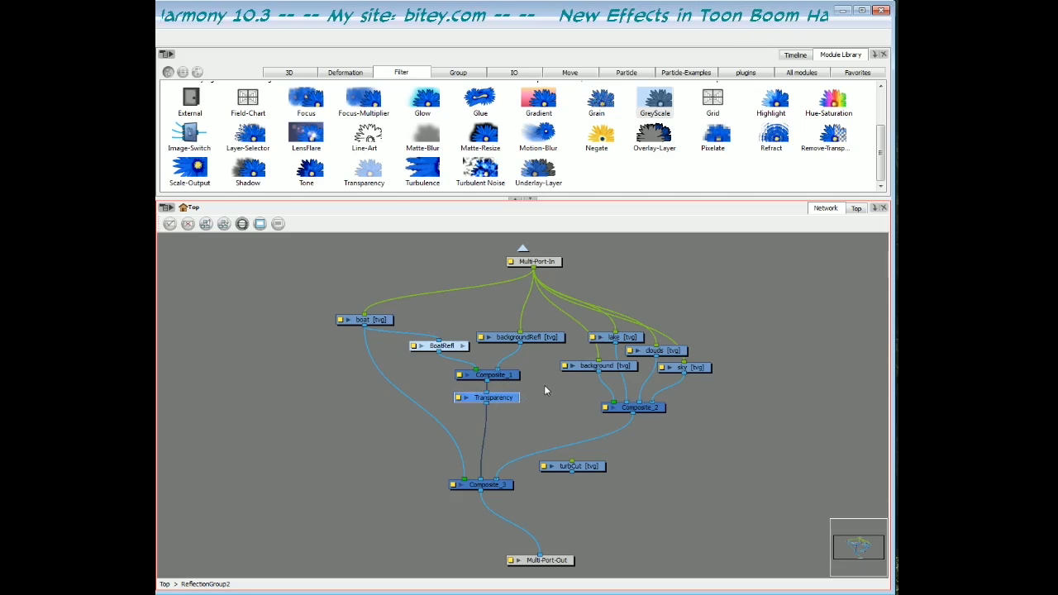
- Insert a Turbulence node between Transparency and Composite_3, and tidy the positions of Turbulence and Composite_3
{"action": "left_click", "coordinate": [428, 178]}
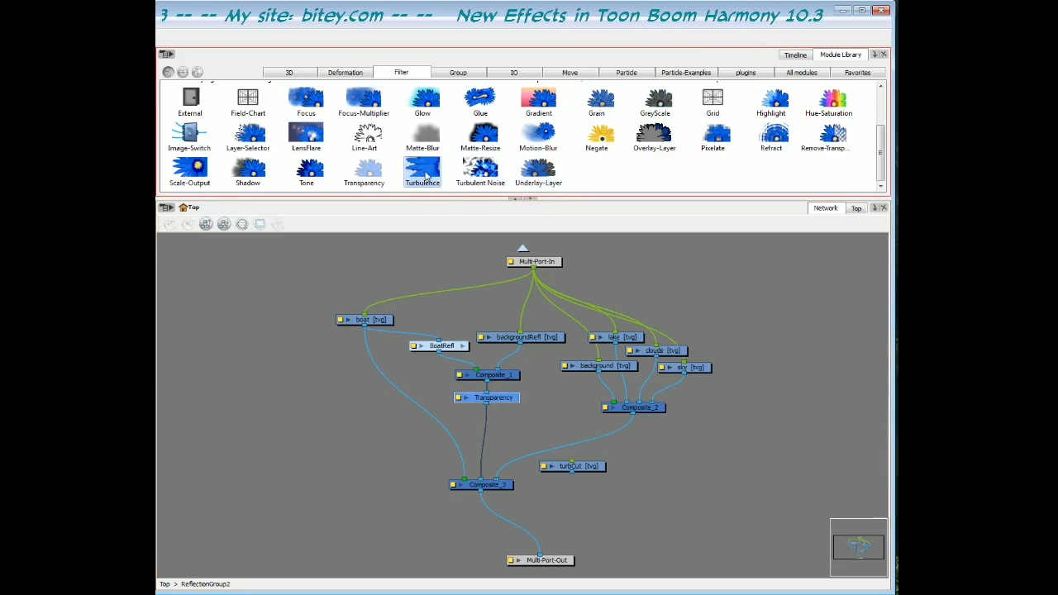
{"action": "left_click_drag", "start_coordinate": [425, 177], "coordinate": [490, 437]}
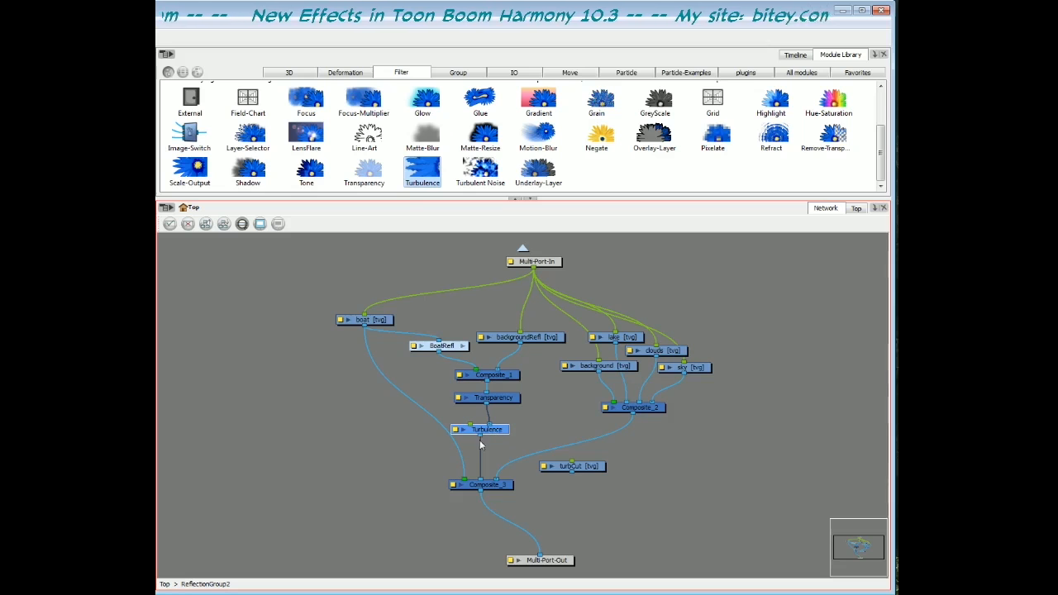
{"action": "left_click_drag", "start_coordinate": [507, 486], "coordinate": [498, 489]}
{"action": "left_click_drag", "start_coordinate": [498, 430], "coordinate": [494, 432]}
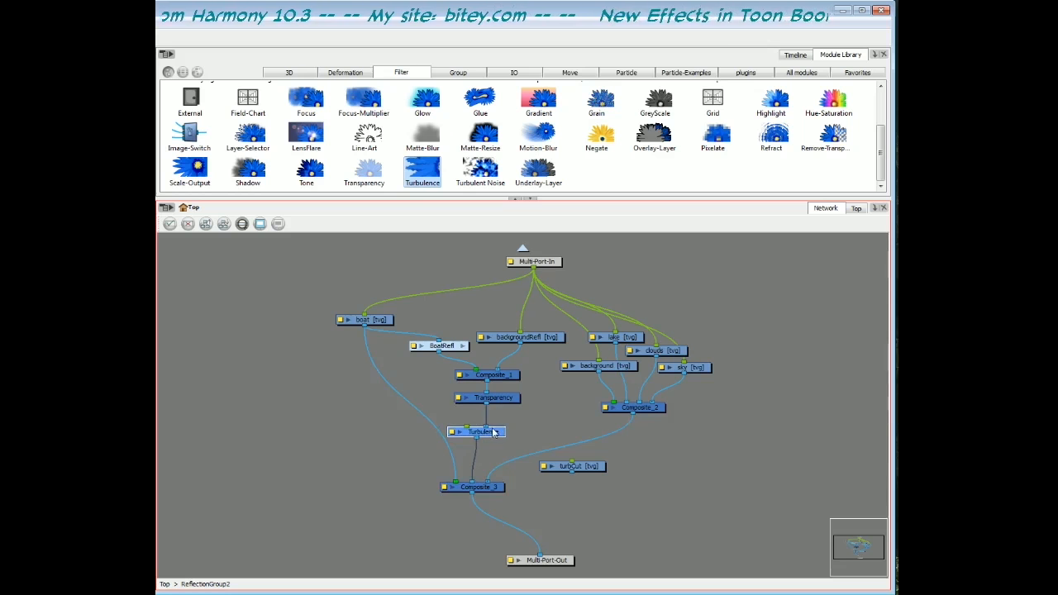
{"action": "left_click_drag", "start_coordinate": [490, 438], "coordinate": [488, 437]}
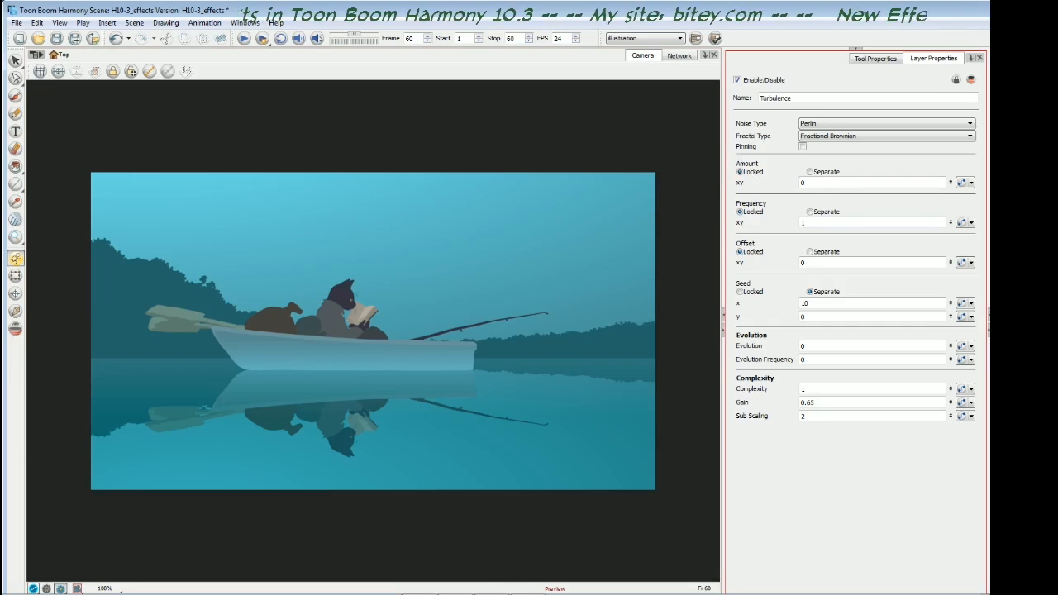
- Set the Turbulence node's locked frequency to 5 and its locked amount to 100
{"action": "double_click", "coordinate": [802, 222]}
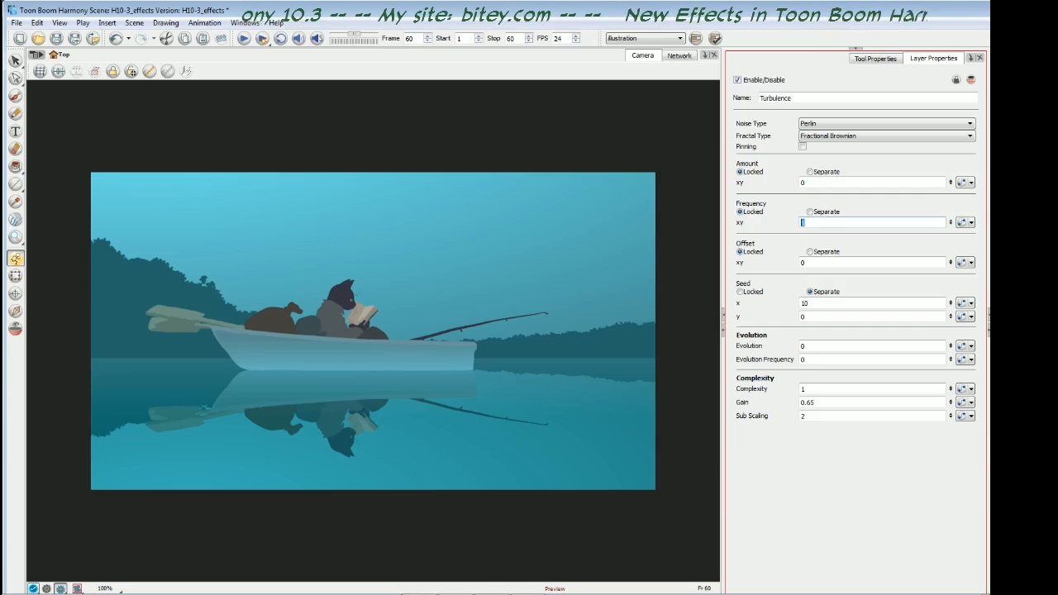
{"action": "type", "text": "5"}
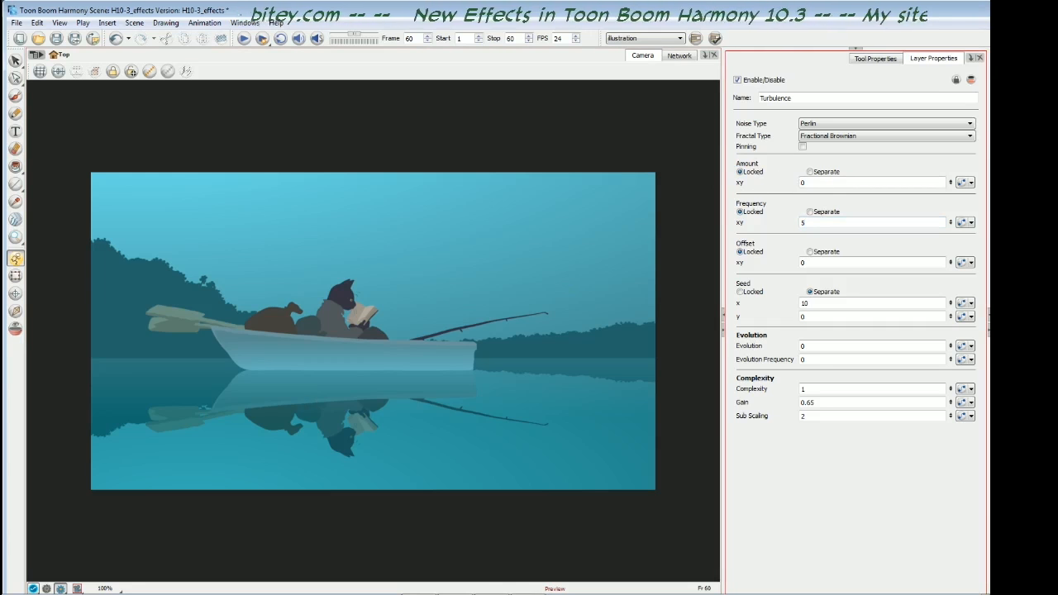
{"action": "double_click", "coordinate": [803, 183]}
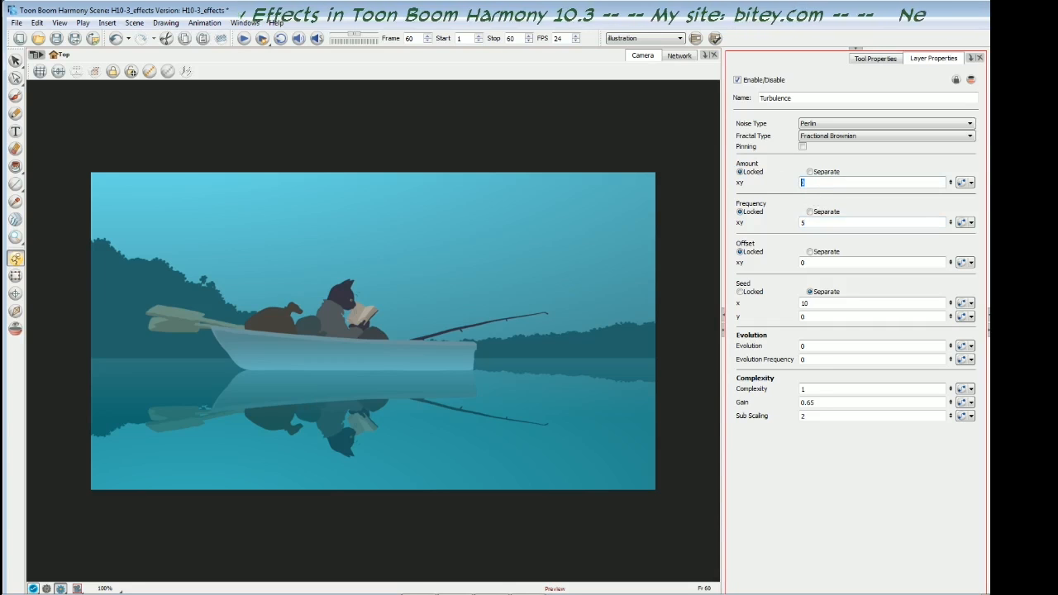
{"action": "key", "text": "Return"}
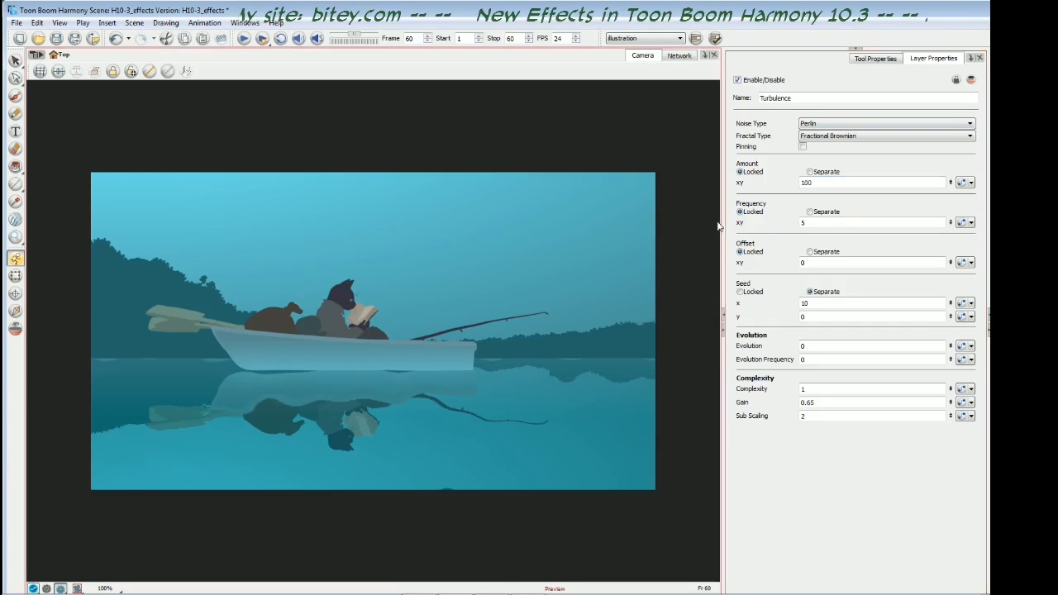
- Try Turbulence frequencies of 50 and 20 on the boat reflection
{"action": "double_click", "coordinate": [800, 224]}
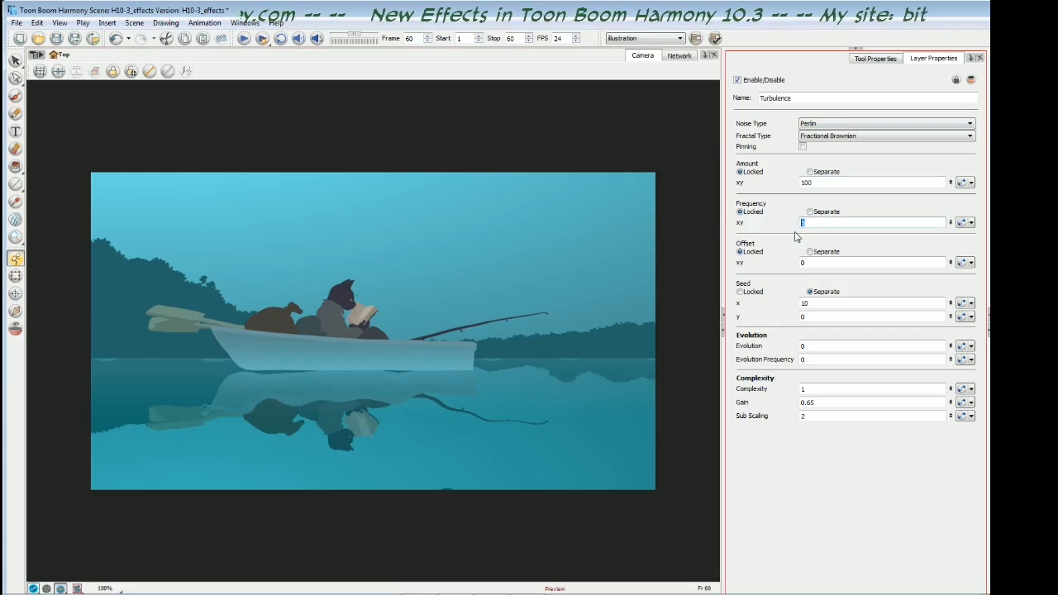
{"action": "type", "text": "50"}
{"action": "key", "text": "Return"}
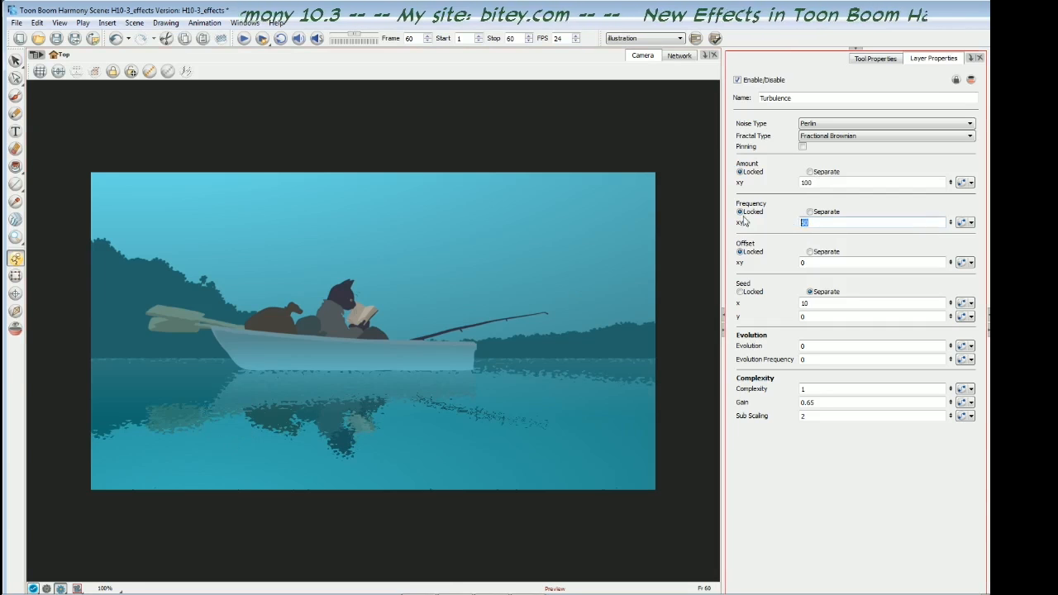
{"action": "double_click", "coordinate": [802, 225]}
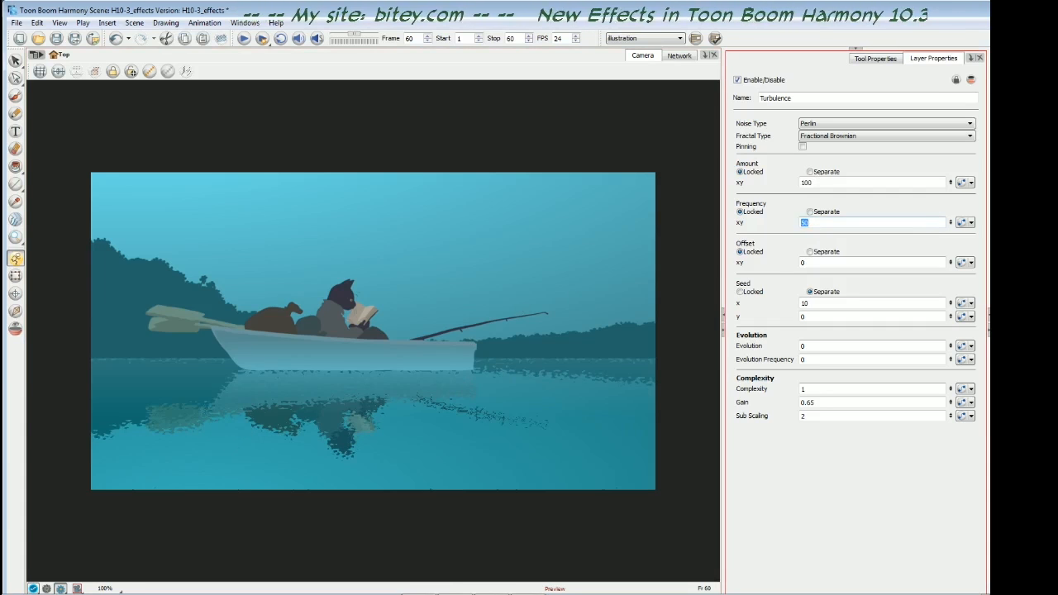
{"action": "key", "text": "Return"}
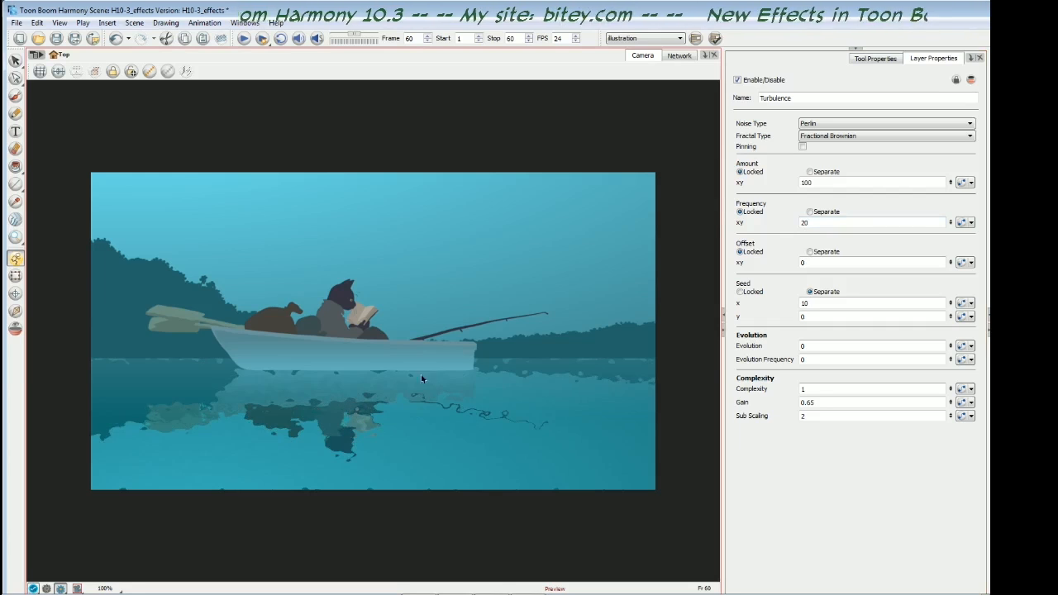
- Try a Turbulence frequency of 10, and settle the frequency at 15
{"action": "left_click_drag", "start_coordinate": [806, 222], "coordinate": [801, 222]}
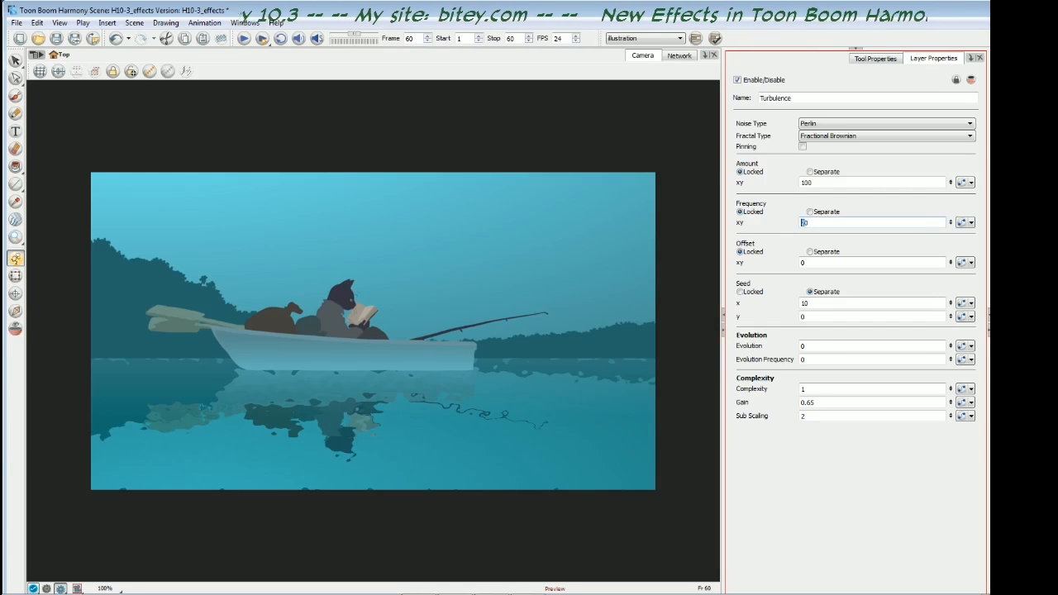
{"action": "type", "text": "10"}
{"action": "key", "text": "Return"}
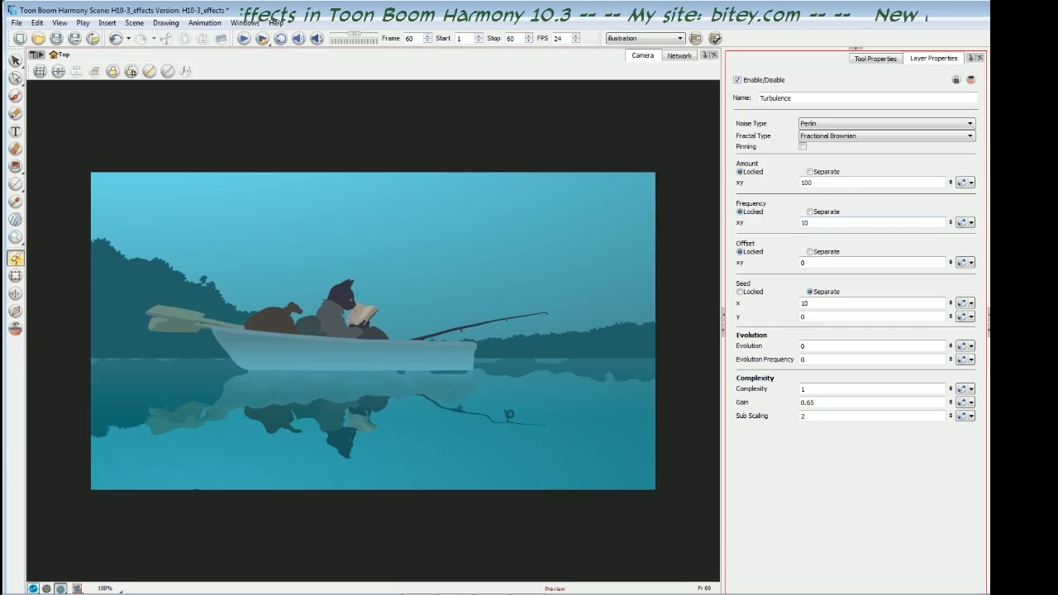
{"action": "double_click", "coordinate": [807, 222]}
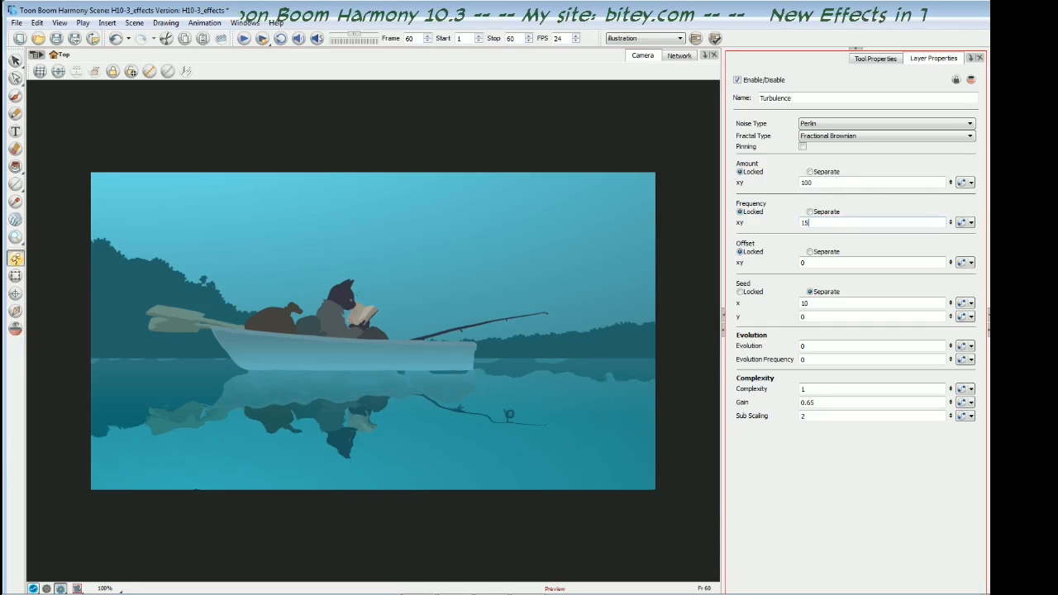
{"action": "key", "text": "Return"}
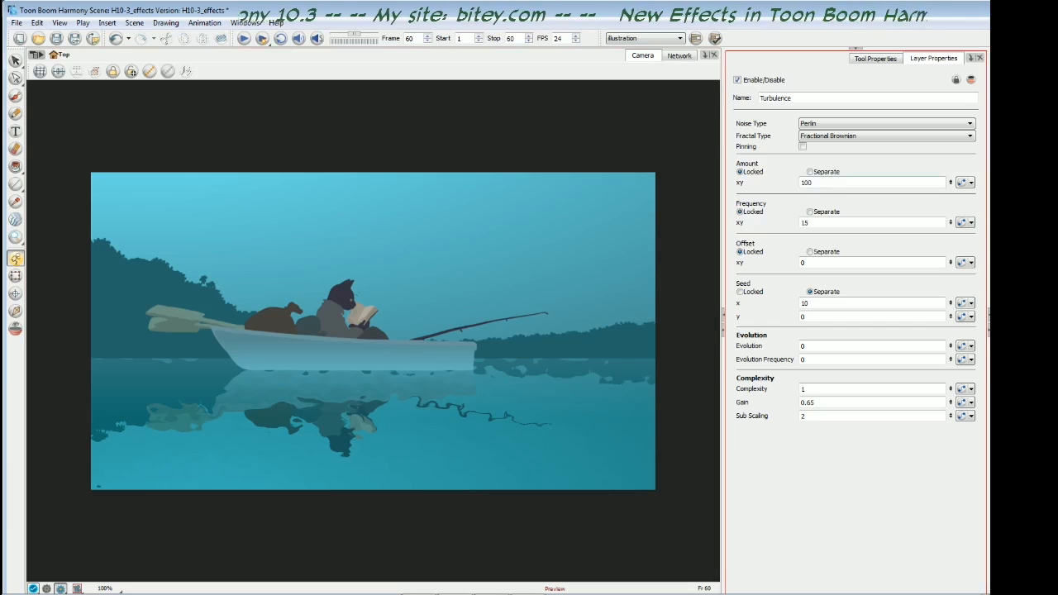
- Try a Turbulence amount of 50, and reduce the amount to 20 for a subtler distortion
{"action": "left_click_drag", "start_coordinate": [808, 183], "coordinate": [802, 183]}
{"action": "type", "text": "5"}
{"action": "key", "text": "Return"}
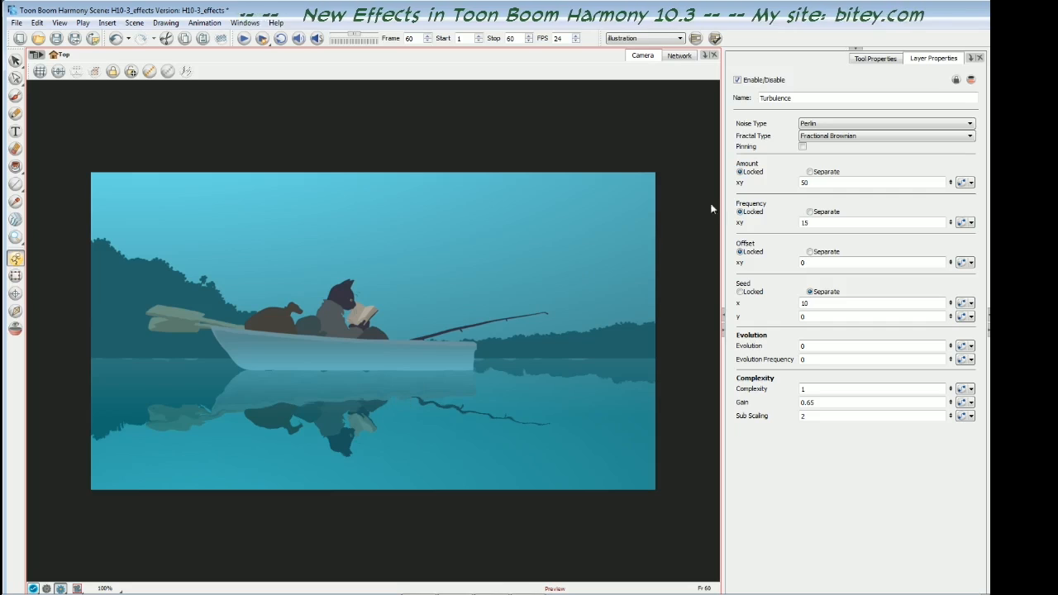
{"action": "left_click_drag", "start_coordinate": [806, 183], "coordinate": [799, 182]}
{"action": "type", "text": "2"}
{"action": "key", "text": "Return"}
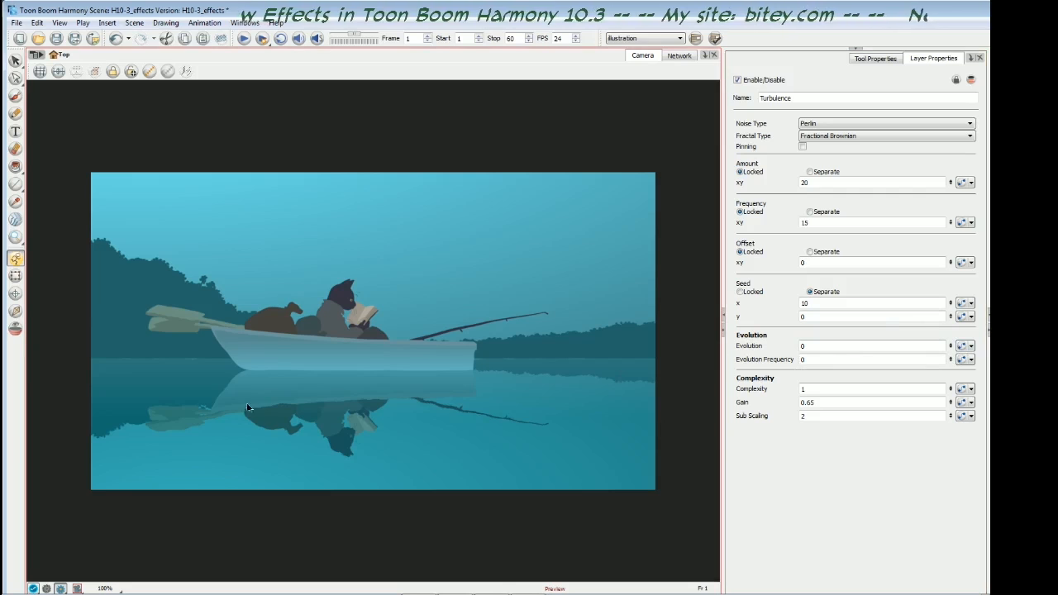
- Create a Bezier function for the Turbulence node's Evolution and add a keyframe at frame 1
{"action": "left_click", "coordinate": [963, 347]}
{"action": "left_click", "coordinate": [963, 347]}
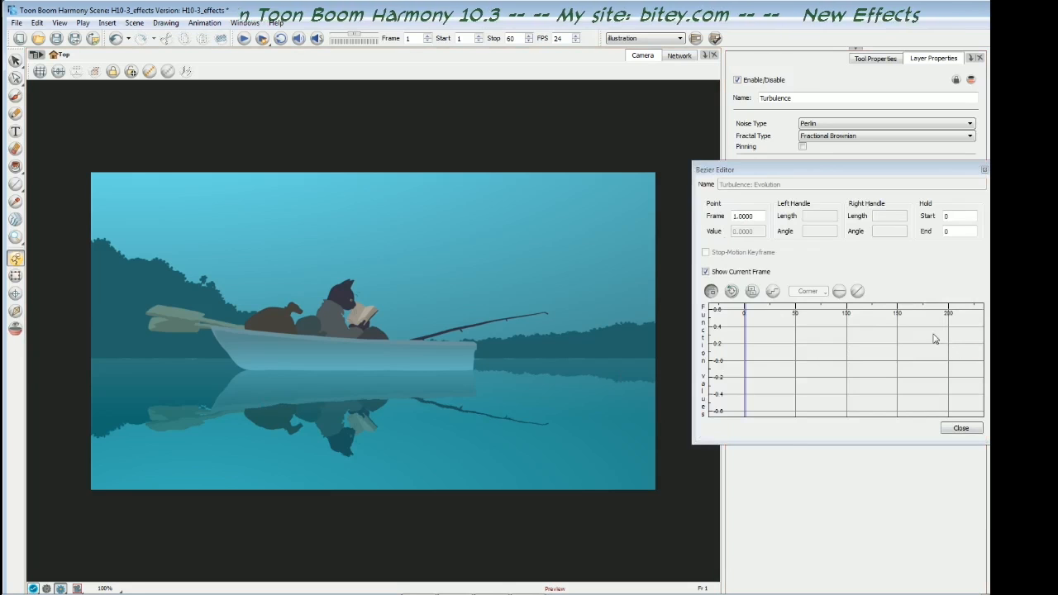
{"action": "left_click_drag", "start_coordinate": [816, 171], "coordinate": [665, 171]}
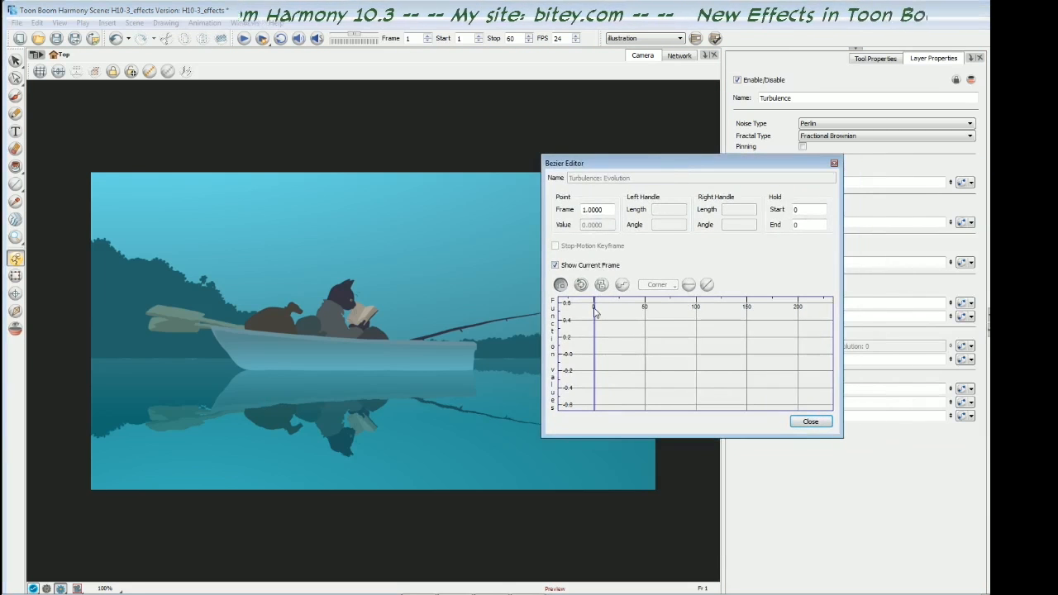
{"action": "left_click", "coordinate": [601, 285]}
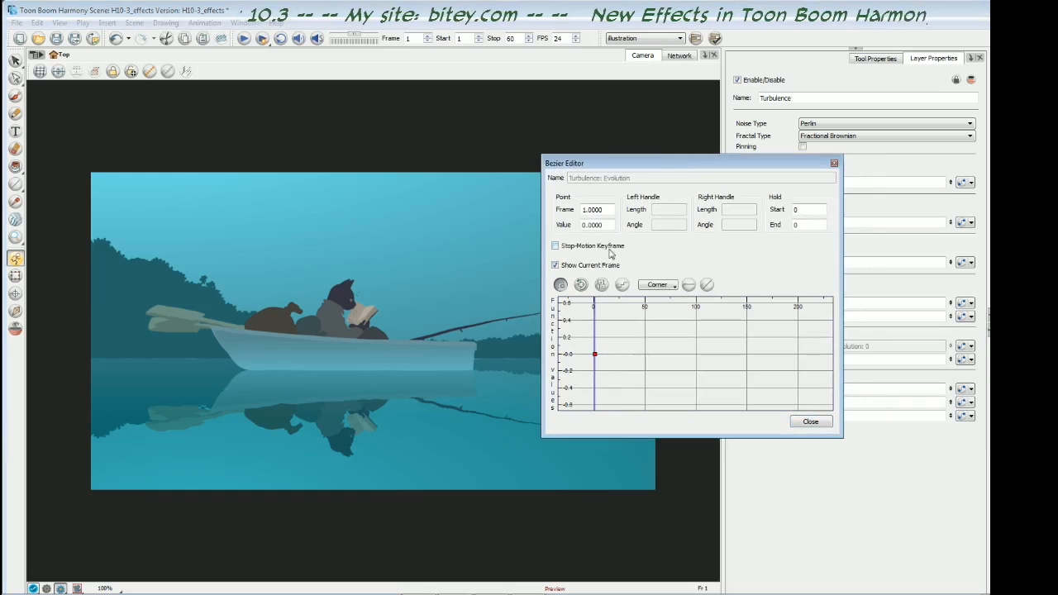
- Add an Evolution keyframe at frame 60 with a value of 12 in the Turbulence function curve
{"action": "left_click_drag", "start_coordinate": [723, 167], "coordinate": [583, 169]}
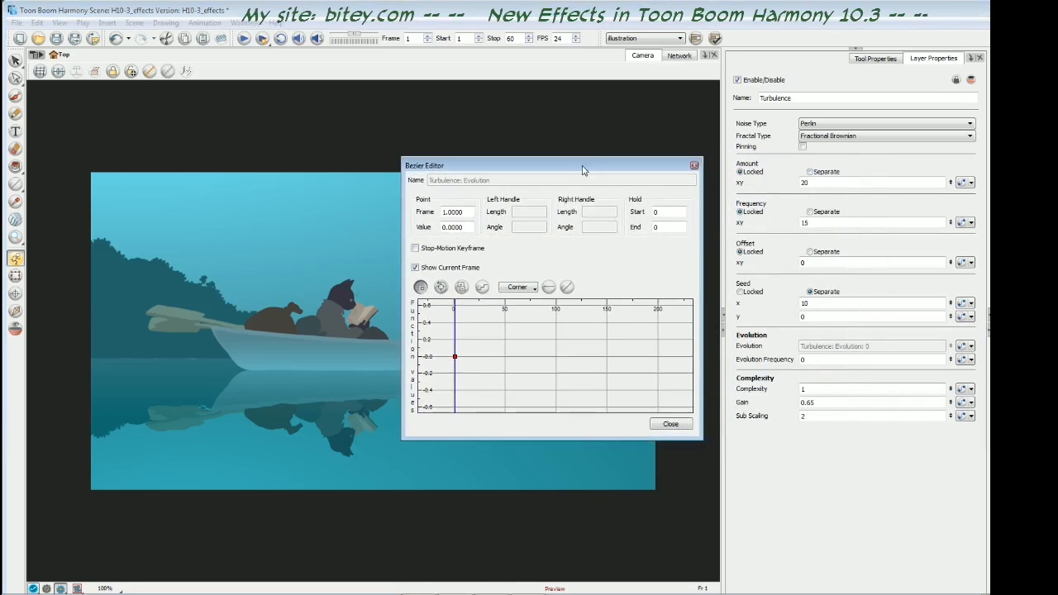
{"action": "key", "text": "shift+."}
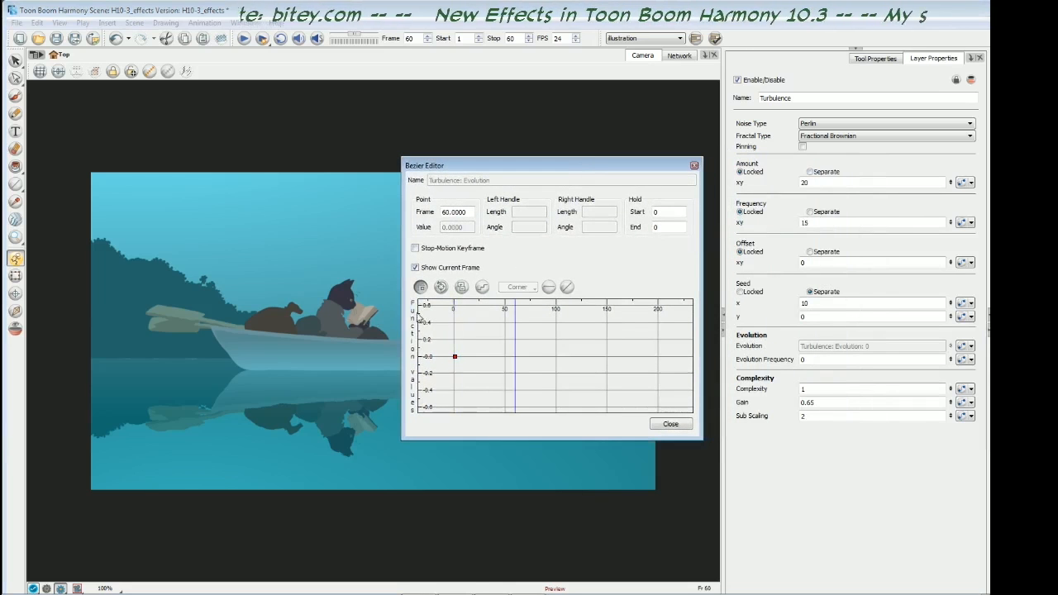
{"action": "left_click", "coordinate": [462, 288]}
{"action": "left_click_drag", "start_coordinate": [527, 168], "coordinate": [686, 172]}
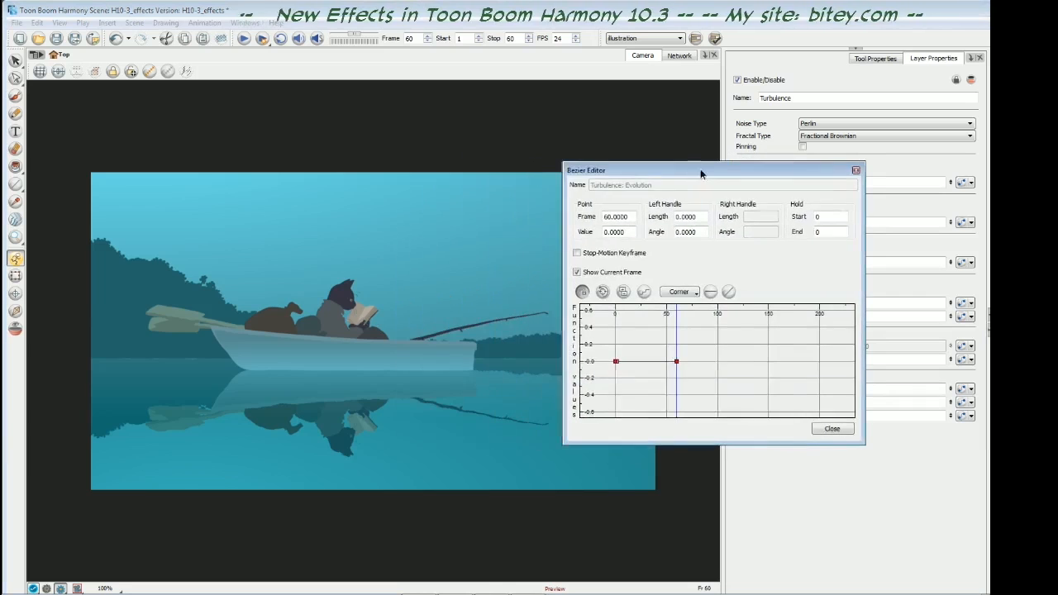
{"action": "left_click", "coordinate": [601, 233]}
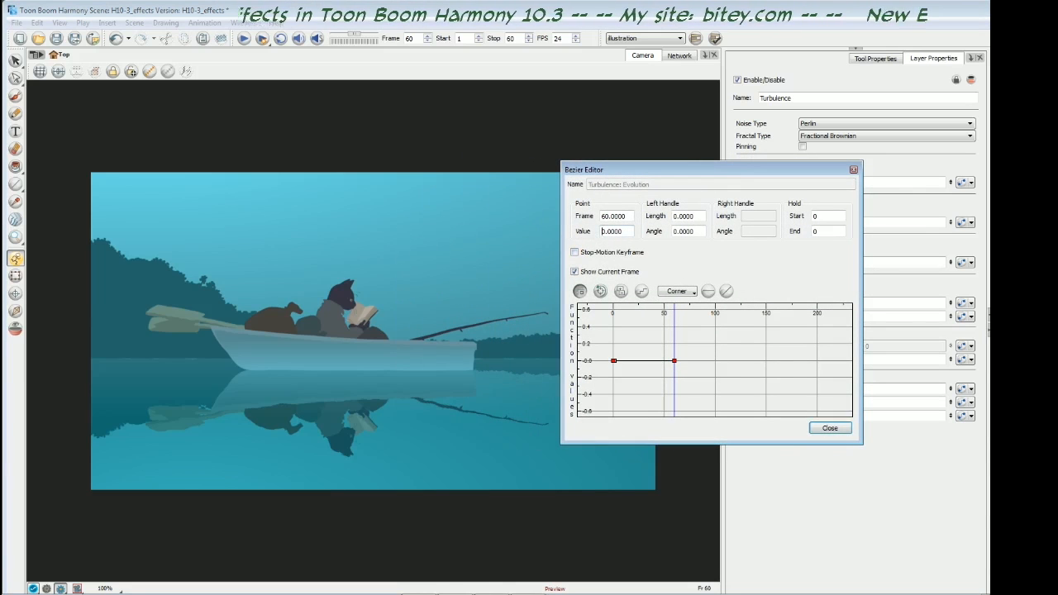
{"action": "double_click", "coordinate": [603, 233]}
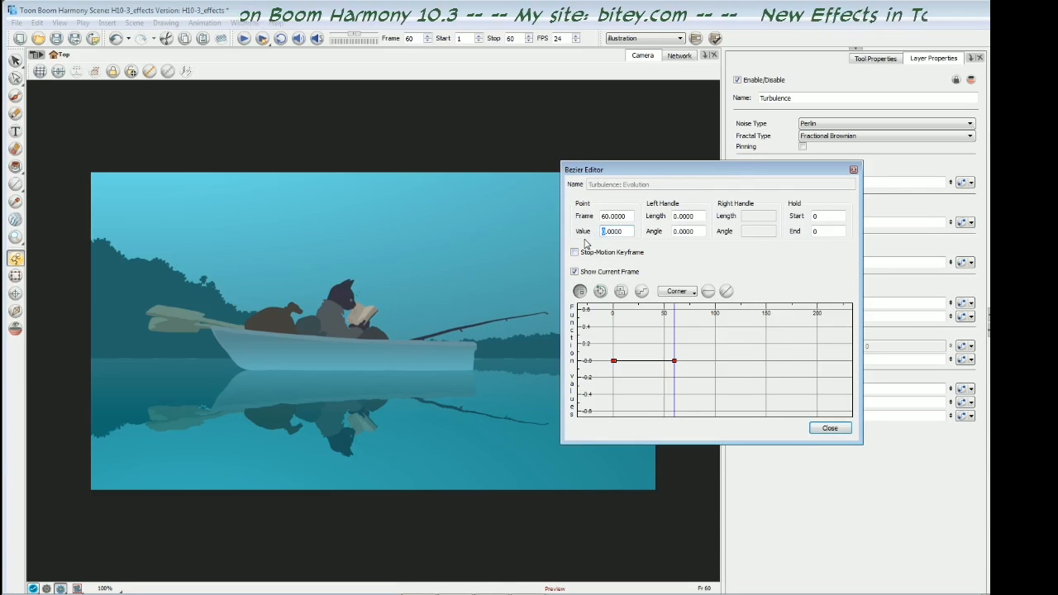
{"action": "type", "text": "12"}
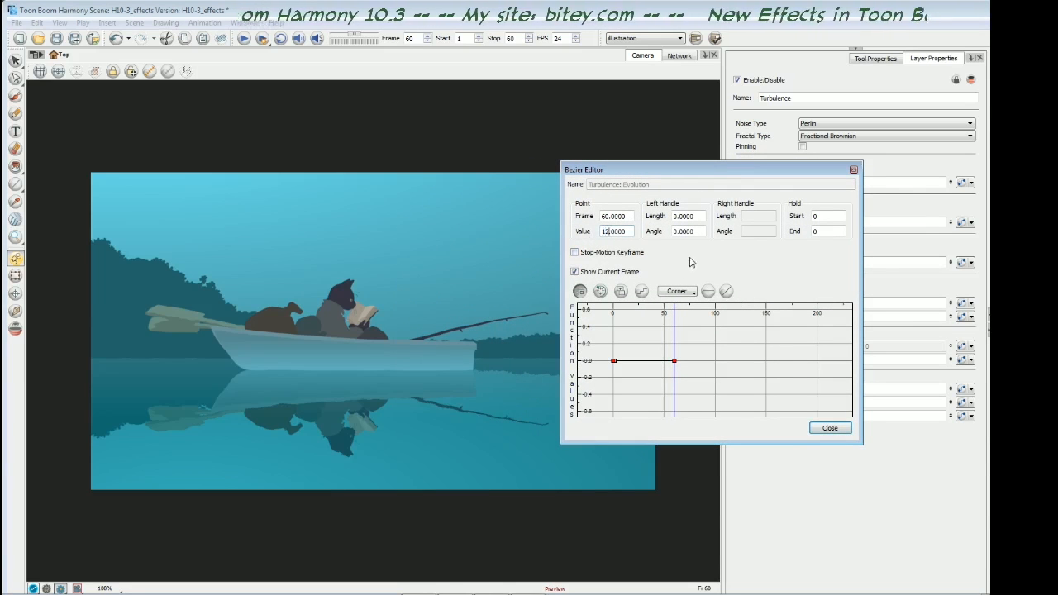
{"action": "left_click", "coordinate": [829, 429]}
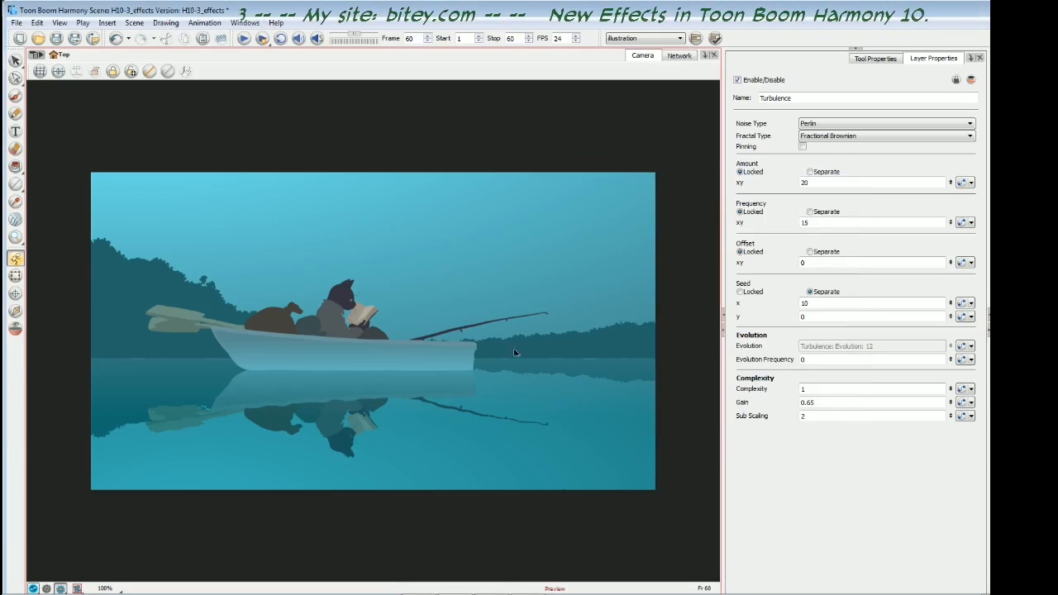
- Advance through the scene from frame 1 to past frame 60 to examine how the boat's reflection ripples
{"action": "key", "text": "shift+comma"}
{"action": "key", "text": "period"}
{"action": "key", "text": "period"}
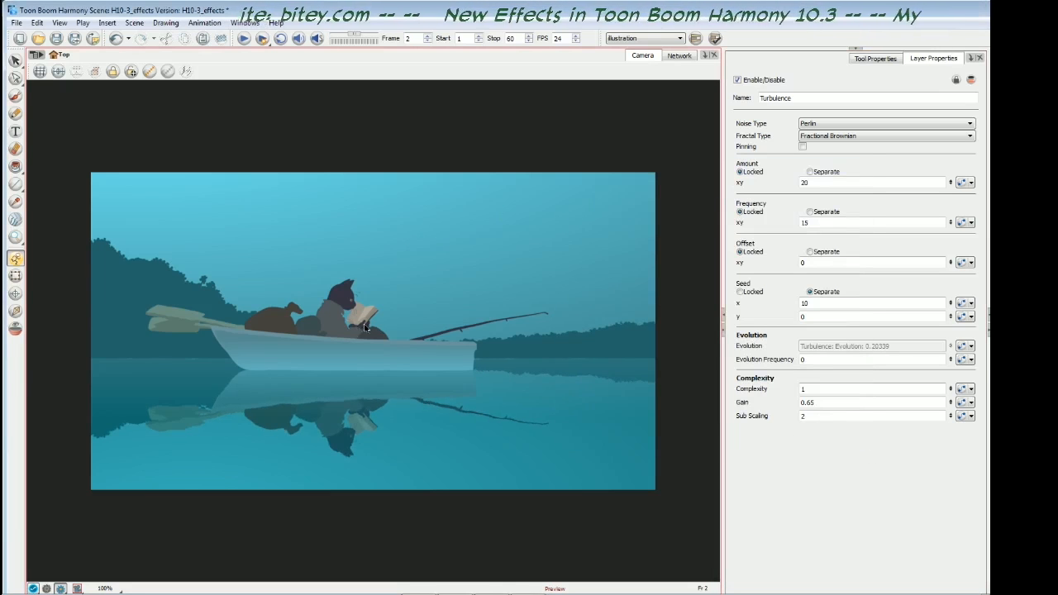
{"action": "key", "text": "period"}
{"action": "key", "text": "period"}
{"action": "key", "text": "period"}
{"action": "key", "text": "period"}
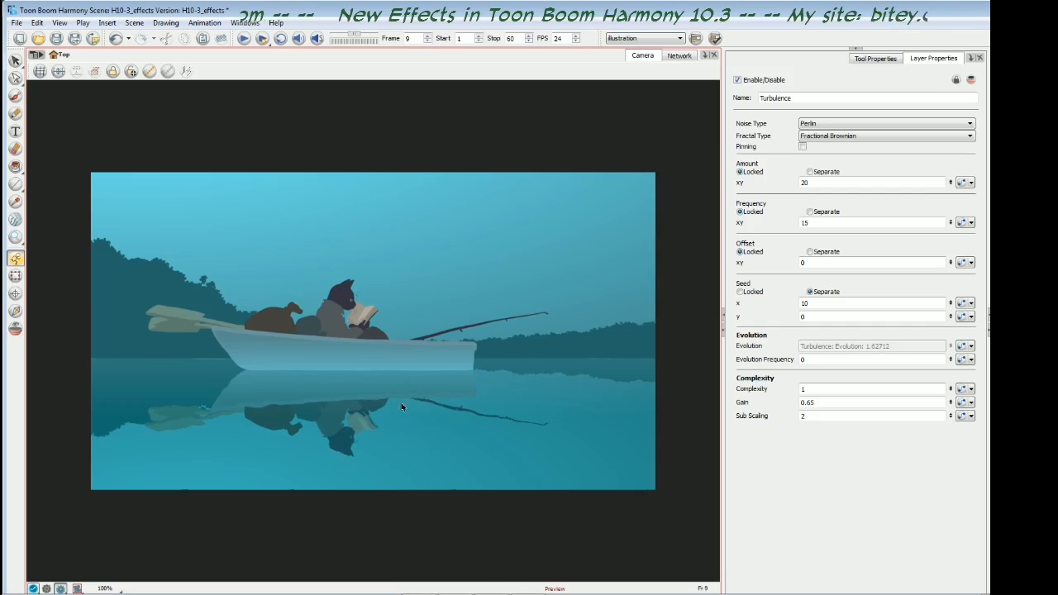
{"action": "key", "text": "period"}
{"action": "key", "text": "period"}
{"action": "key", "text": "period"}
{"action": "key", "text": "period"}
{"action": "key", "text": "period"}
{"action": "key", "text": "period"}
{"action": "key", "text": "period"}
{"action": "key", "text": "period"}
{"action": "key", "text": "period"}
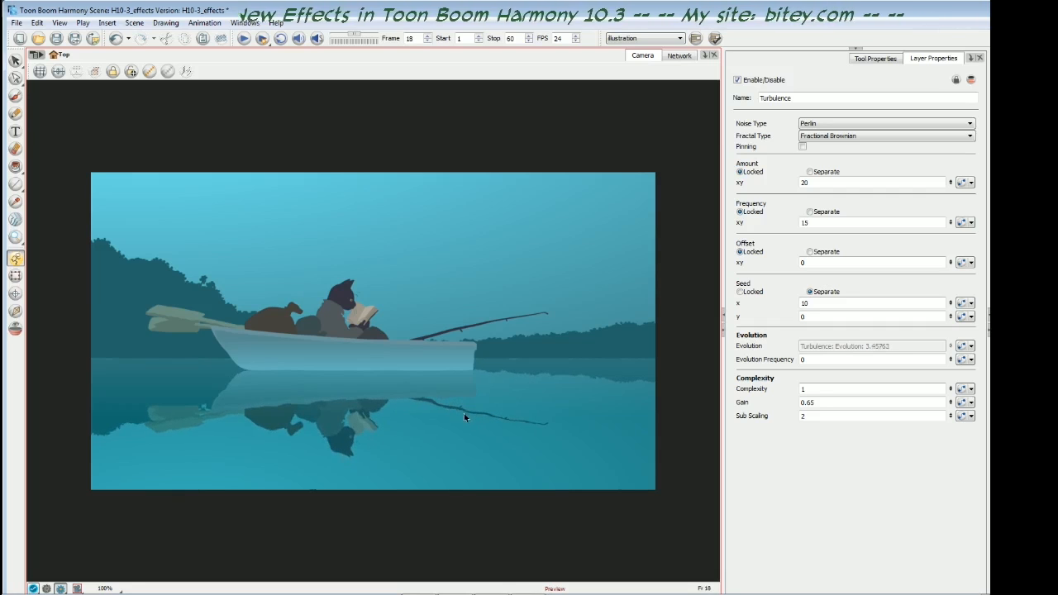
{"action": "key", "text": "period"}
{"action": "key", "text": "period"}
{"action": "key", "text": "period"}
{"action": "key", "text": "period"}
{"action": "key", "text": "period"}
{"action": "key", "text": "period"}
{"action": "key", "text": "period"}
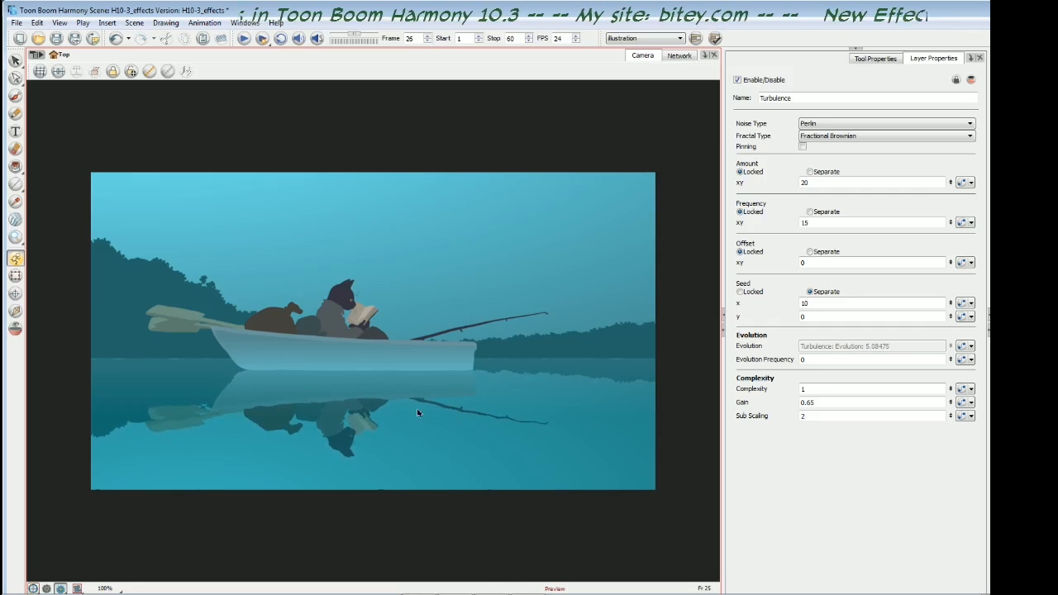
{"action": "key", "text": "period"}
{"action": "key", "text": "period"}
{"action": "key", "text": "period"}
{"action": "key", "text": "period"}
{"action": "key", "text": "period"}
{"action": "key", "text": "period"}
{"action": "key", "text": "period"}
{"action": "key", "text": "period"}
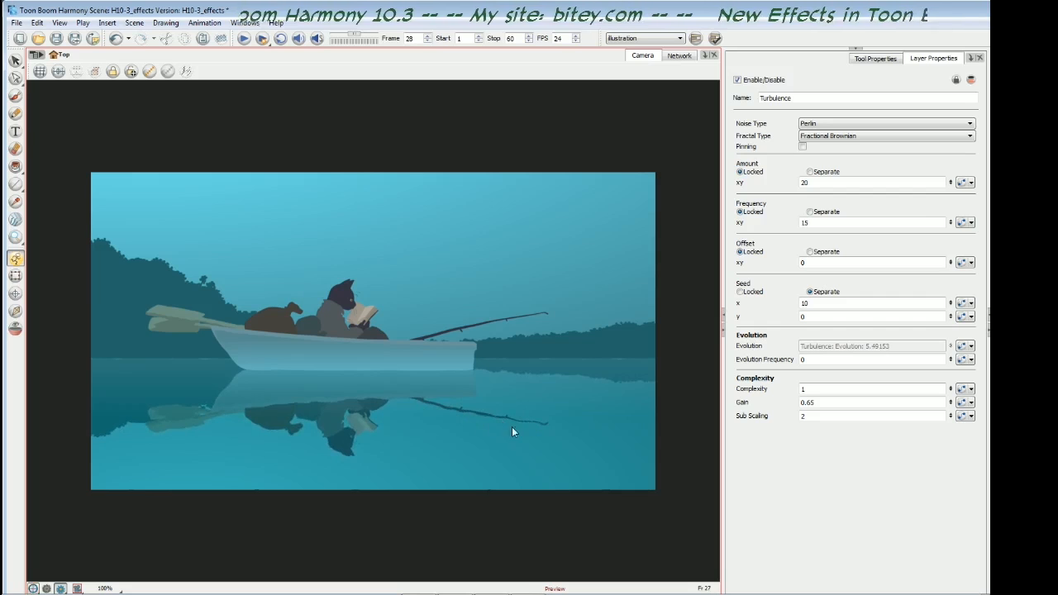
{"action": "key", "text": "period"}
{"action": "key", "text": "period"}
{"action": "key", "text": "period"}
{"action": "key", "text": "period"}
{"action": "key", "text": "period"}
{"action": "key", "text": "period"}
{"action": "key", "text": "period"}
{"action": "key", "text": "period"}
{"action": "key", "text": "period"}
{"action": "key", "text": "period"}
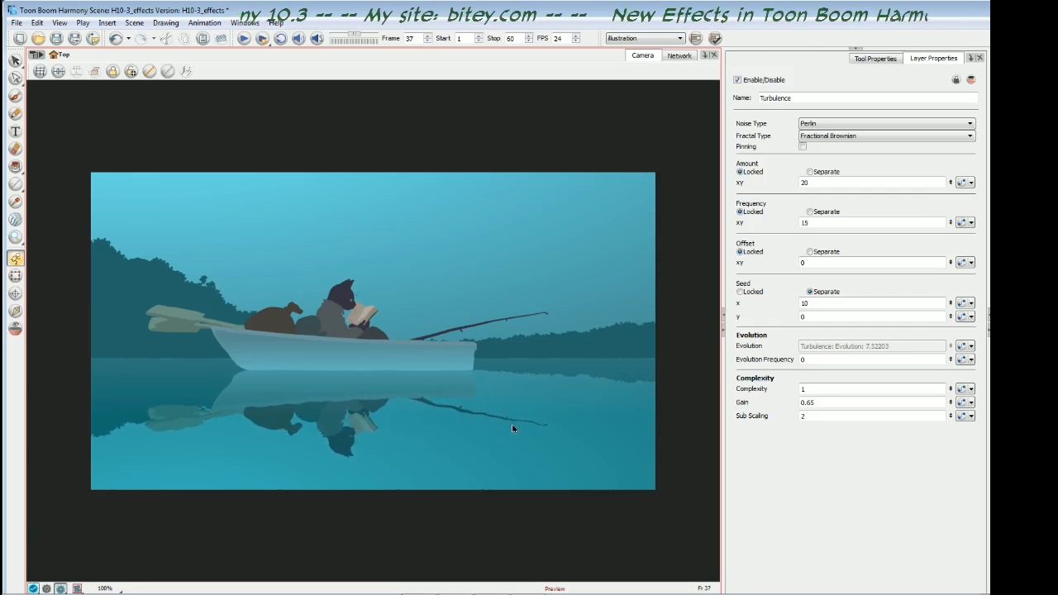
{"action": "key", "text": "period"}
{"action": "key", "text": "period"}
{"action": "key", "text": "period"}
{"action": "key", "text": "period"}
{"action": "key", "text": "period"}
{"action": "key", "text": "period"}
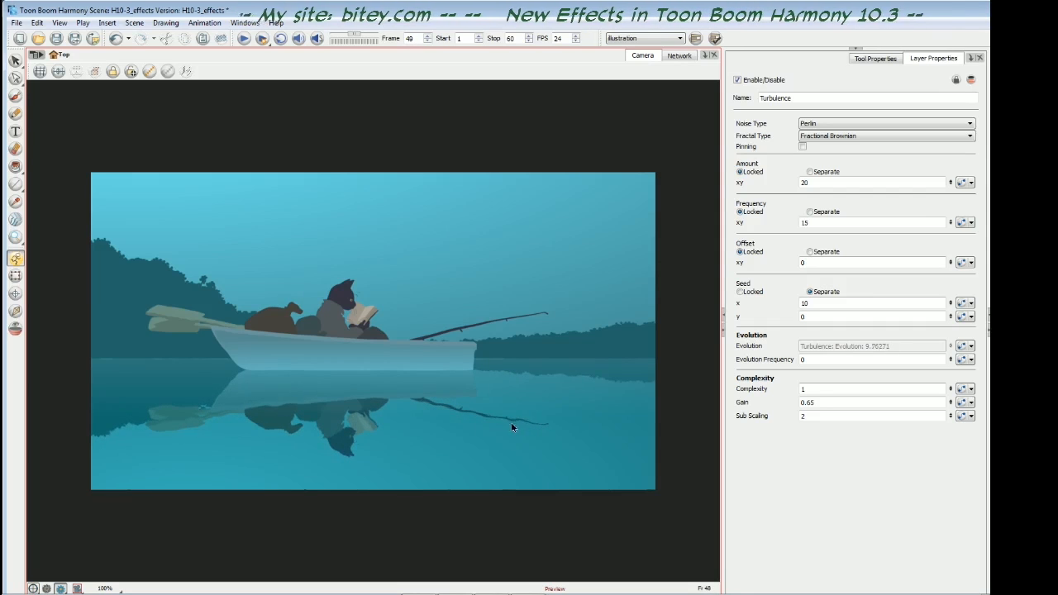
{"action": "key", "text": "period"}
{"action": "key", "text": "period"}
{"action": "key", "text": "period"}
{"action": "key", "text": "period"}
{"action": "key", "text": "period"}
{"action": "key", "text": "period"}
{"action": "key", "text": "period"}
{"action": "key", "text": "period"}
{"action": "key", "text": "period"}
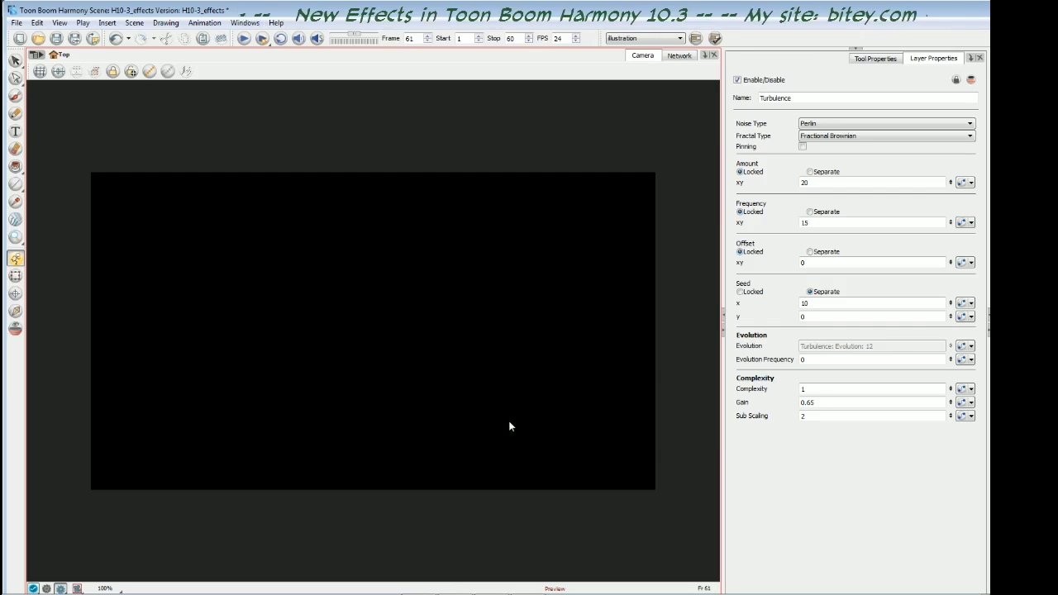
- Return to the first frame and watch the rendered scene preview in a loop, closing the player at the end
{"action": "key", "text": "shift+comma"}
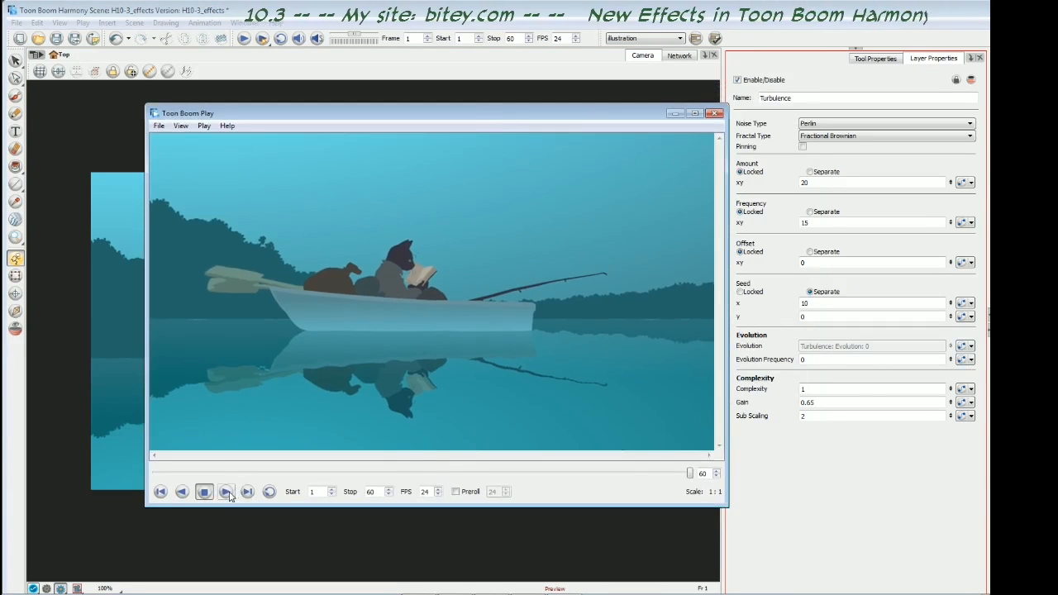
{"action": "left_click", "coordinate": [270, 491]}
{"action": "left_click", "coordinate": [225, 491]}
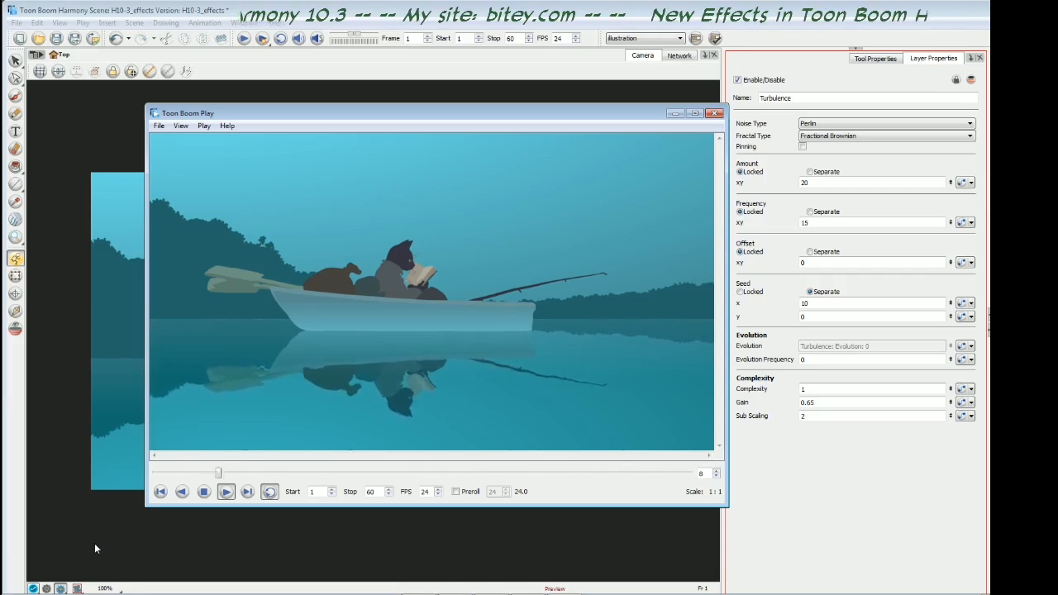
{"action": "left_click", "coordinate": [717, 115]}
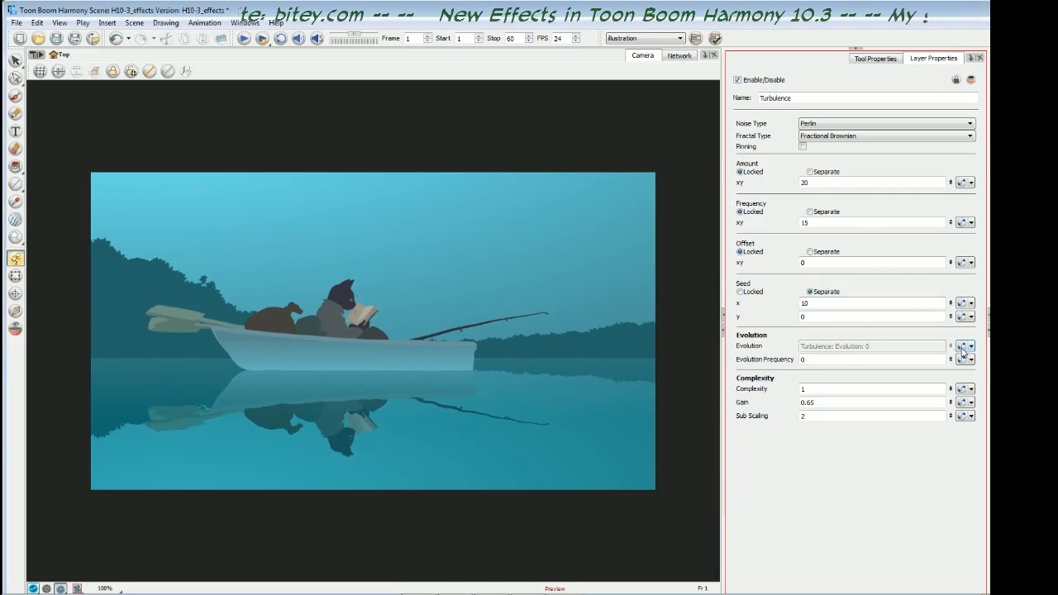
- Set the Turbulence Evolution keyframe at frame 60 to 7 for a slower ripple
{"action": "left_click", "coordinate": [963, 345]}
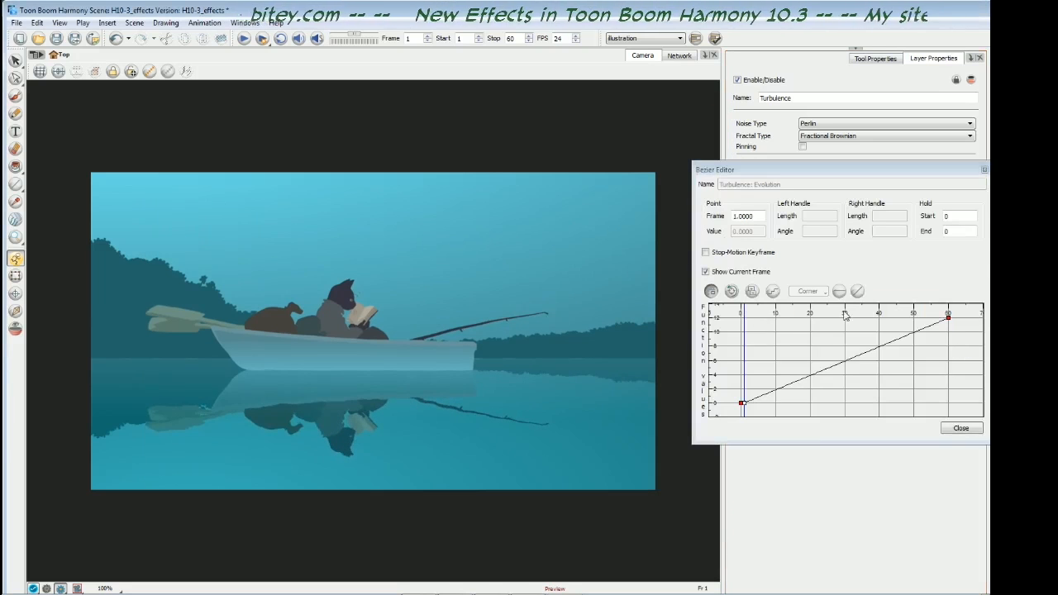
{"action": "left_click", "coordinate": [948, 319]}
{"action": "left_click_drag", "start_coordinate": [740, 232], "coordinate": [728, 234]}
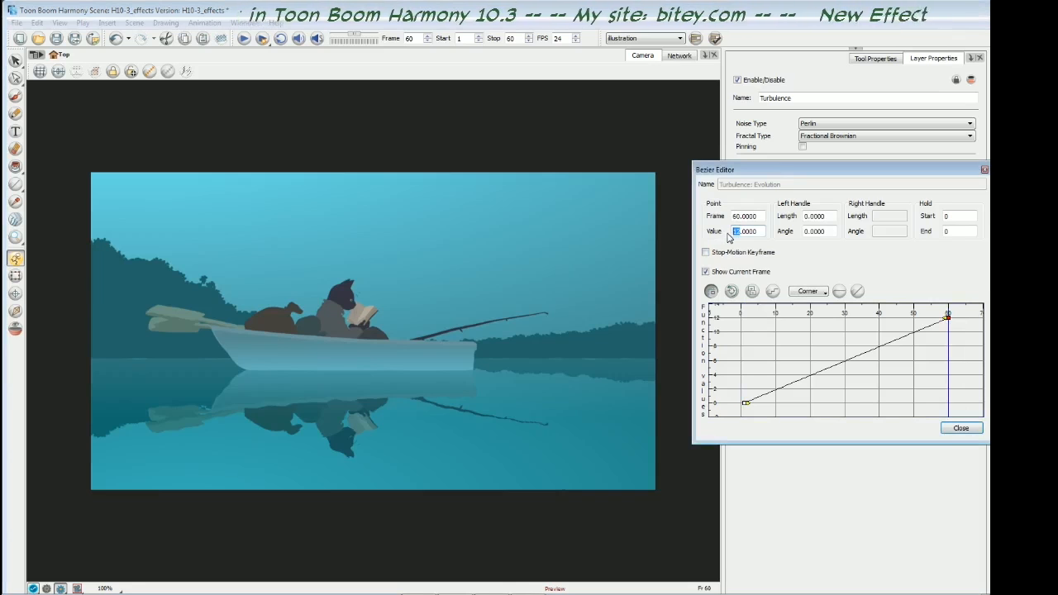
{"action": "type", "text": "7"}
{"action": "key", "text": "Return"}
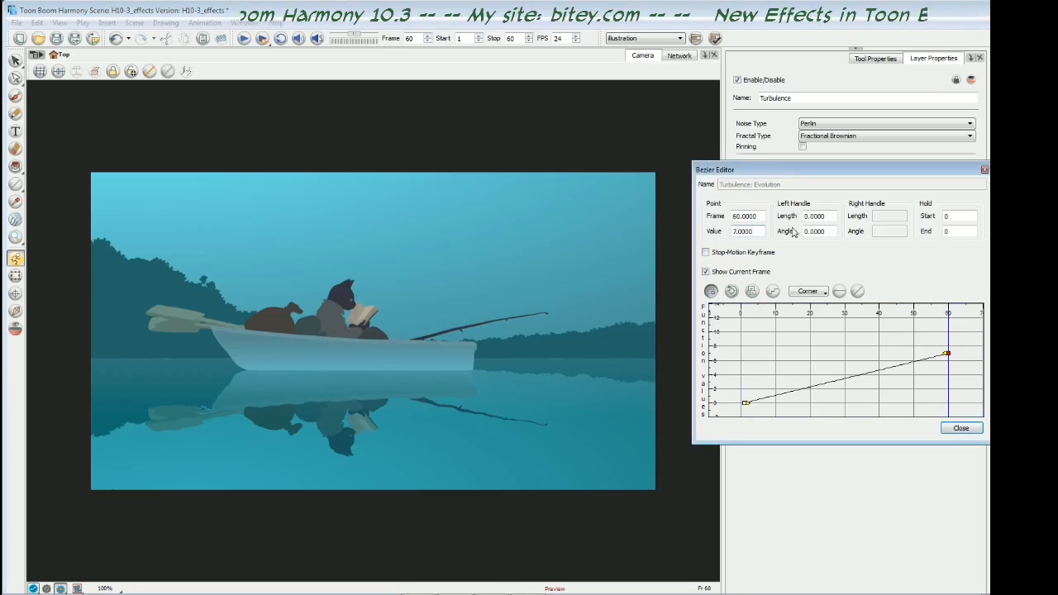
{"action": "left_click", "coordinate": [960, 429]}
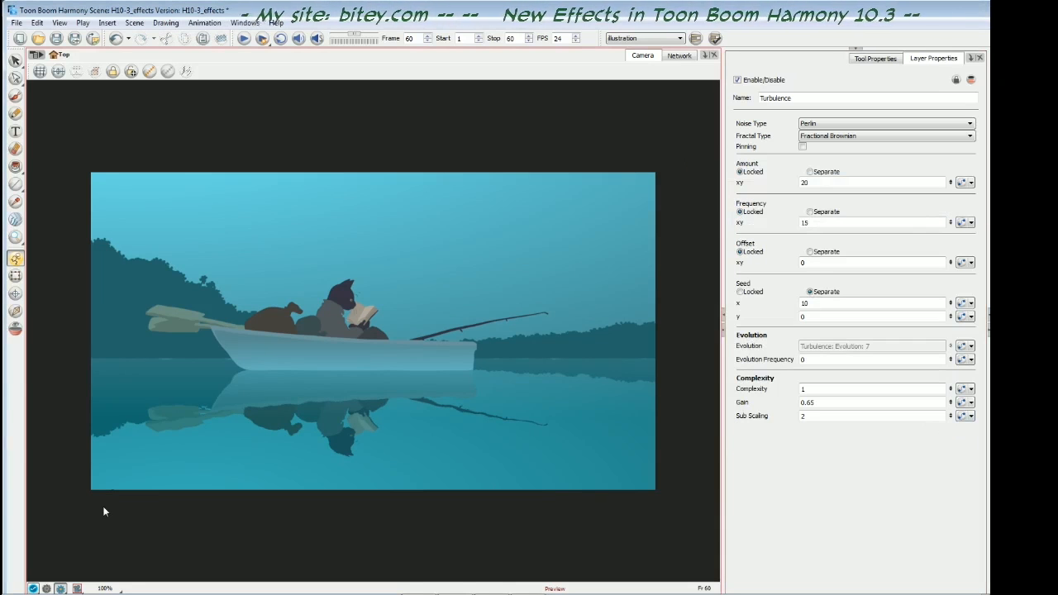
- Render the already rendered frames again and play the reflection preview in a loop
{"action": "left_click", "coordinate": [262, 39]}
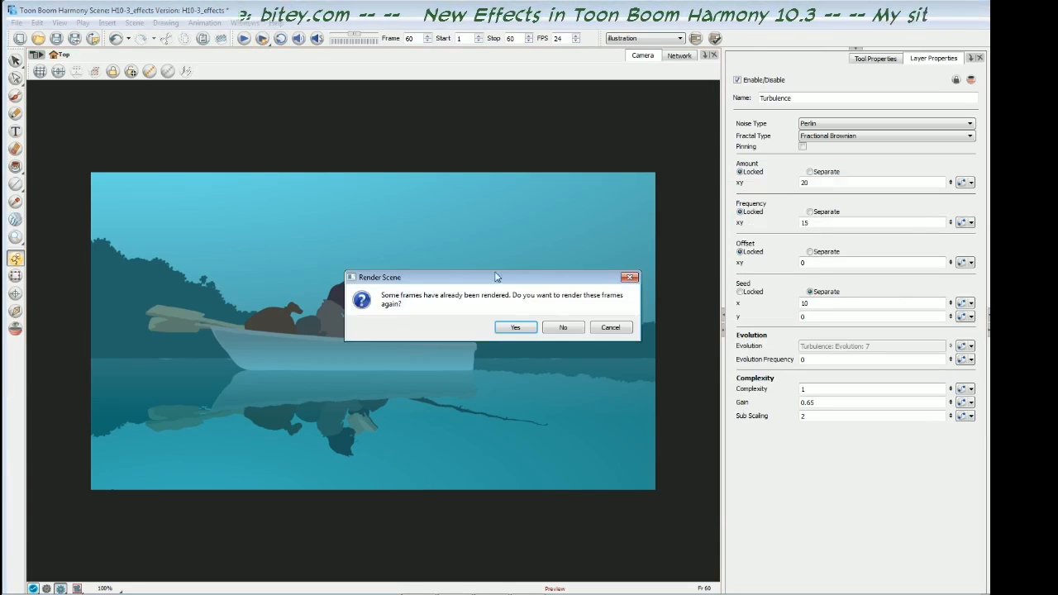
{"action": "left_click", "coordinate": [521, 329]}
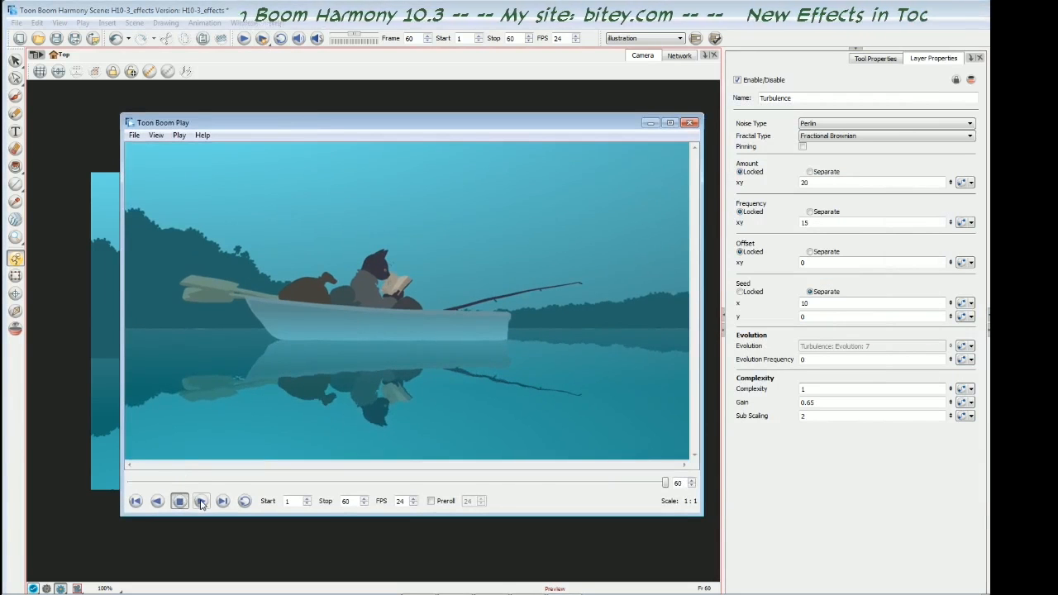
{"action": "left_click", "coordinate": [202, 501]}
{"action": "left_click", "coordinate": [245, 501]}
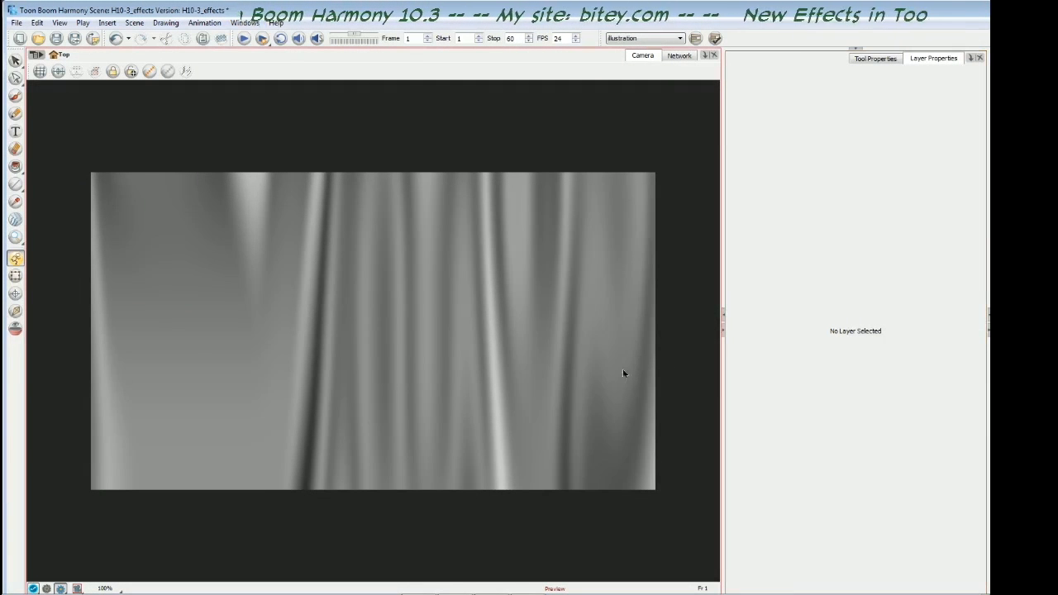
- Examine the TurbulentNoise node's settings and the function curve driving its y Offset
{"action": "left_click", "coordinate": [863, 355]}
{"action": "key", "text": "period"}
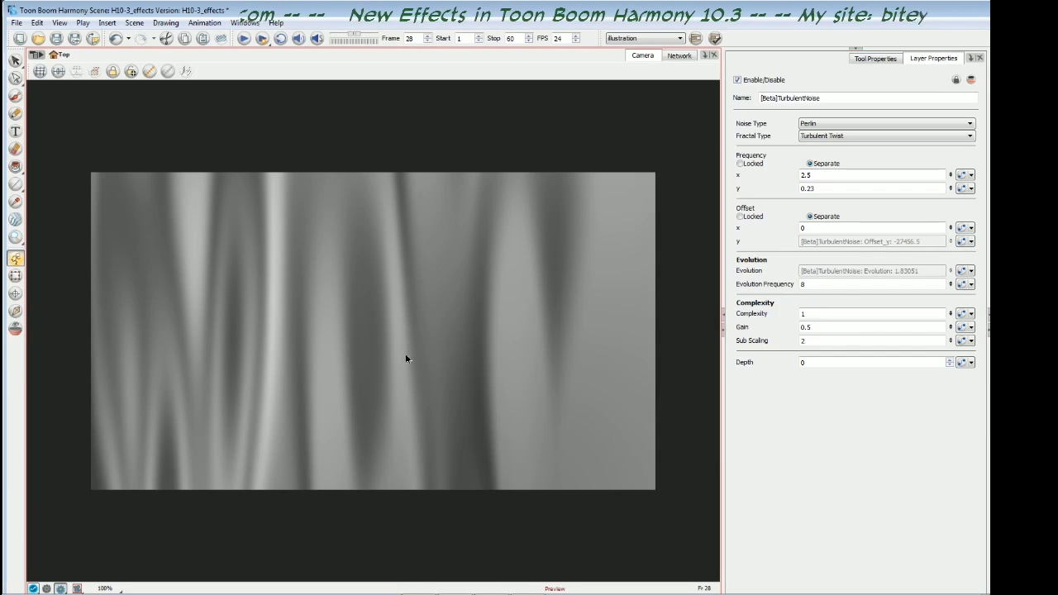
{"action": "left_click", "coordinate": [963, 240]}
{"action": "left_click_drag", "start_coordinate": [888, 165], "coordinate": [694, 148]}
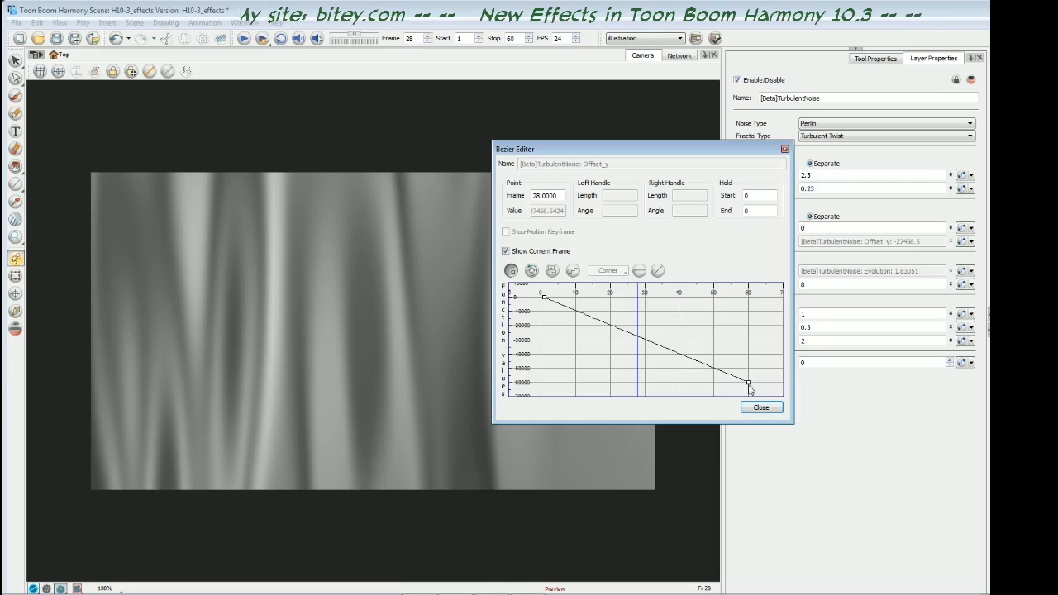
{"action": "left_click", "coordinate": [762, 407]}
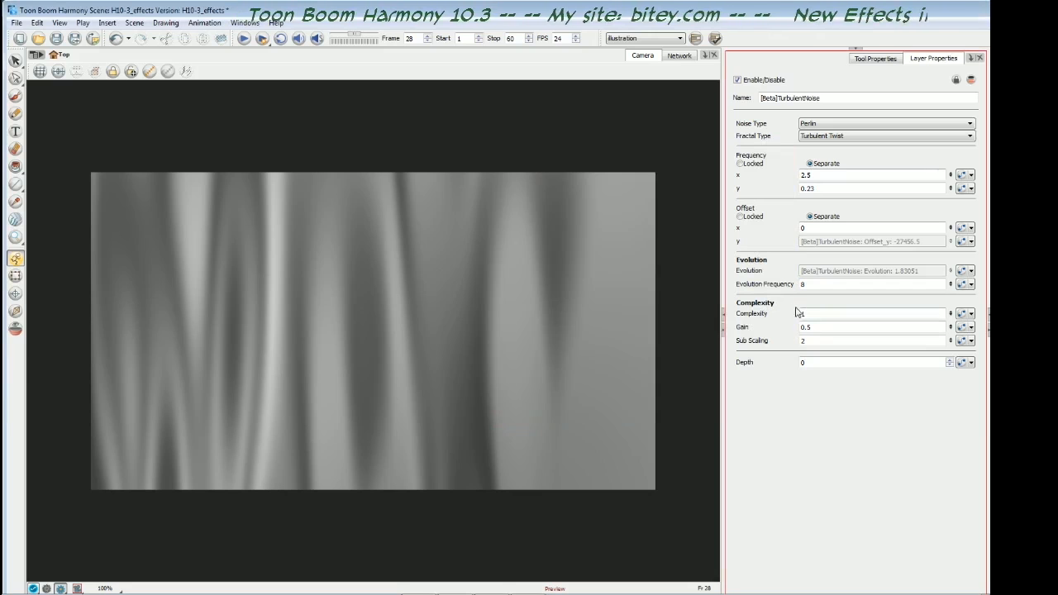
- Advance through the frames, restarting once from frame 1, to examine how the stretched turbulent noise moves
{"action": "key", "text": "period"}
{"action": "key", "text": "period"}
{"action": "key", "text": "period"}
{"action": "key", "text": "period"}
{"action": "key", "text": "period"}
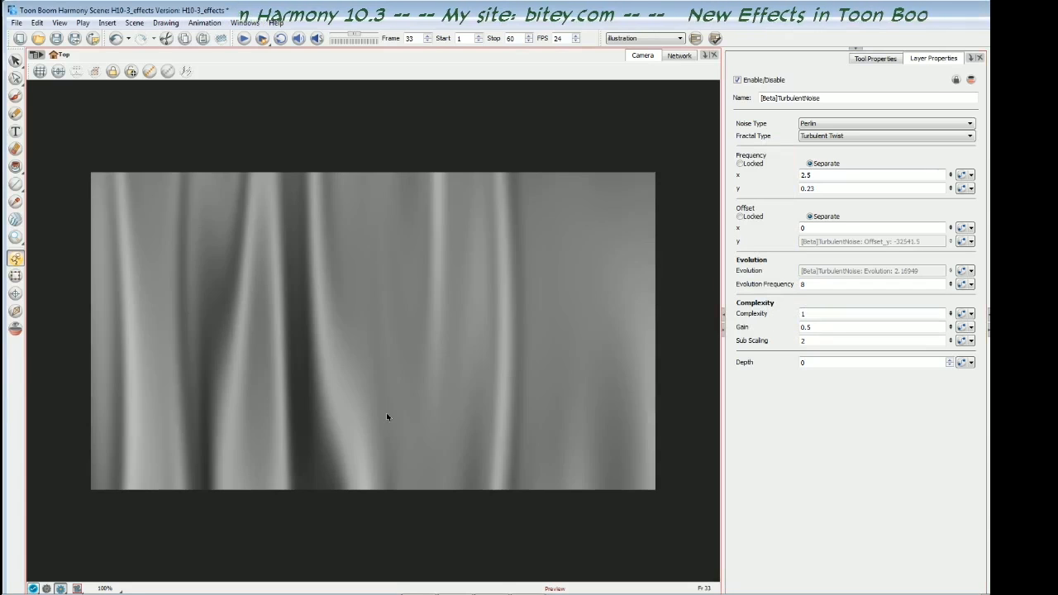
{"action": "key", "text": "period"}
{"action": "key", "text": "period"}
{"action": "key", "text": "period"}
{"action": "key", "text": "period"}
{"action": "key", "text": "period"}
{"action": "key", "text": "period"}
{"action": "key", "text": "period"}
{"action": "key", "text": "period"}
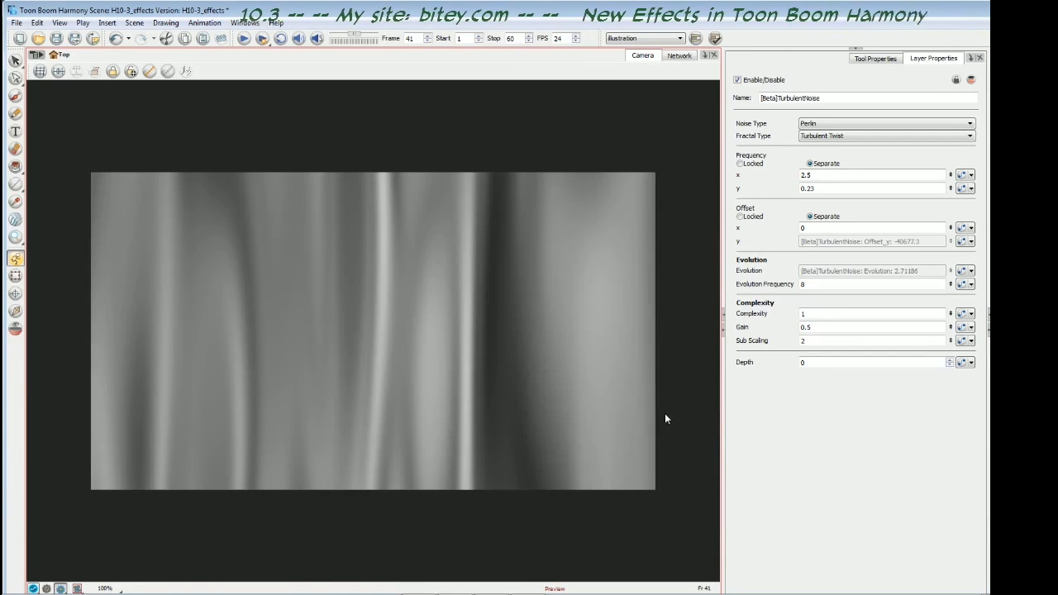
{"action": "key", "text": "shift+comma"}
{"action": "key", "text": "period"}
{"action": "key", "text": "period"}
{"action": "key", "text": "period"}
{"action": "key", "text": "period"}
{"action": "key", "text": "period"}
{"action": "key", "text": "period"}
{"action": "key", "text": "period"}
{"action": "key", "text": "period"}
{"action": "key", "text": "period"}
{"action": "key", "text": "period"}
{"action": "key", "text": "period"}
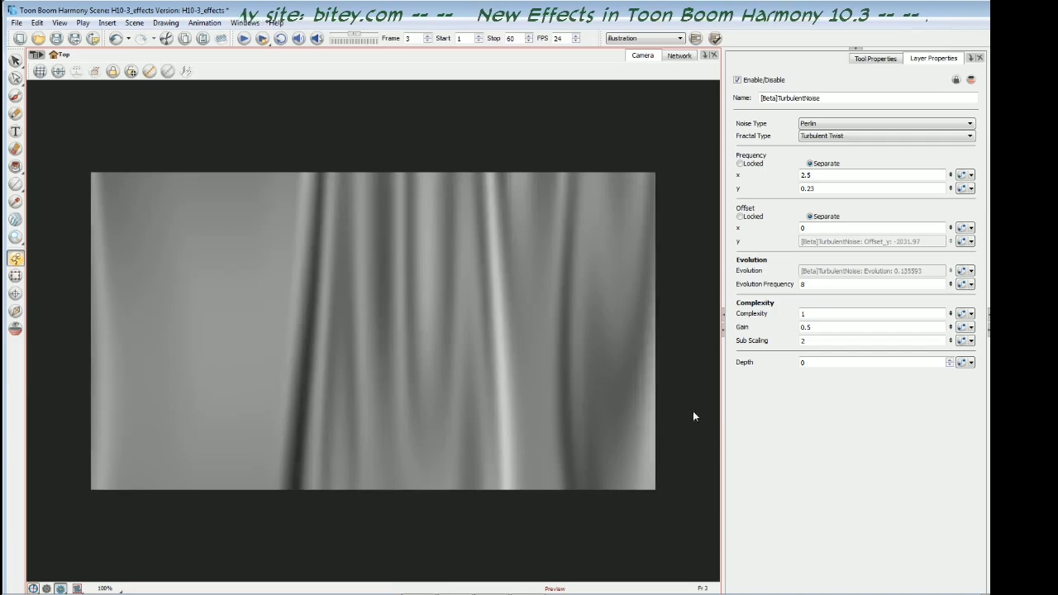
{"action": "key", "text": "period"}
{"action": "key", "text": "period"}
{"action": "key", "text": "period"}
{"action": "key", "text": "period"}
{"action": "key", "text": "period"}
{"action": "key", "text": "period"}
{"action": "key", "text": "period"}
{"action": "key", "text": "period"}
{"action": "key", "text": "period"}
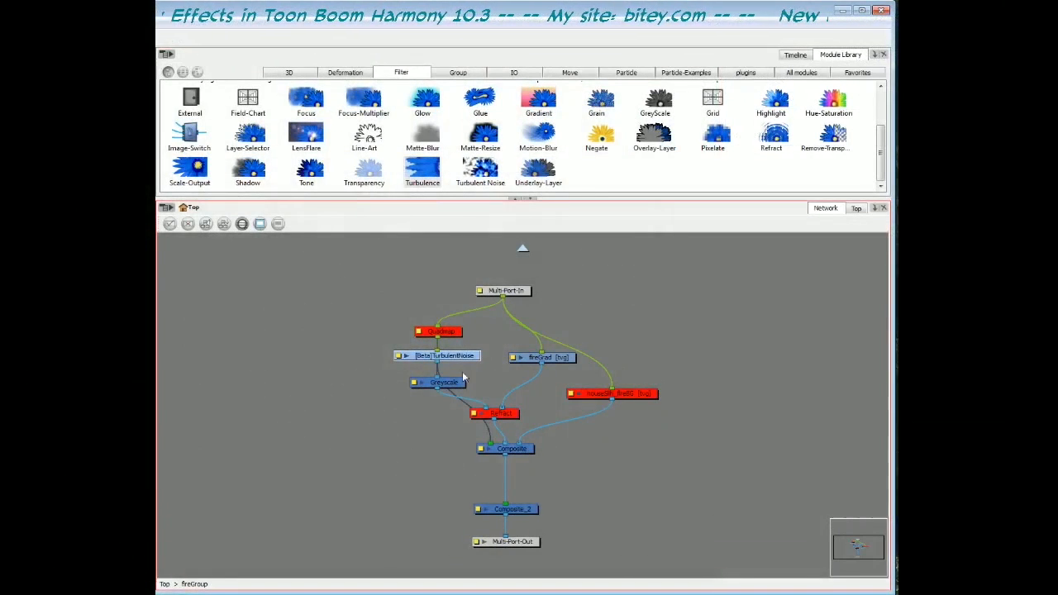
- Remove the TurbulentNoise node's direct connection to the Composite in fireGroup, and open the Greyscale node's properties
{"action": "left_click_drag", "start_coordinate": [345, 341], "coordinate": [413, 368]}
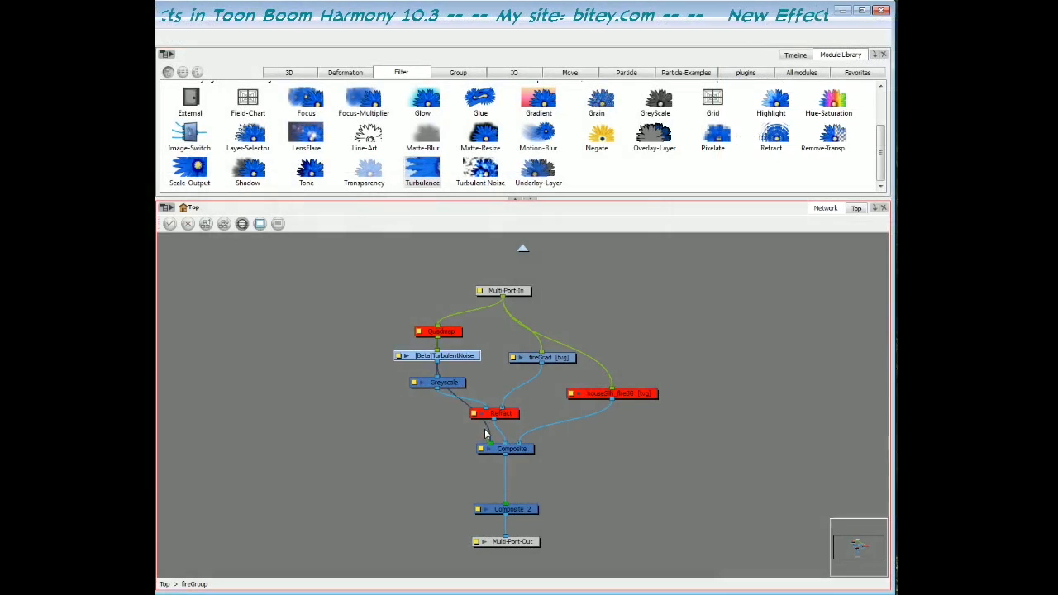
{"action": "left_click", "coordinate": [446, 384]}
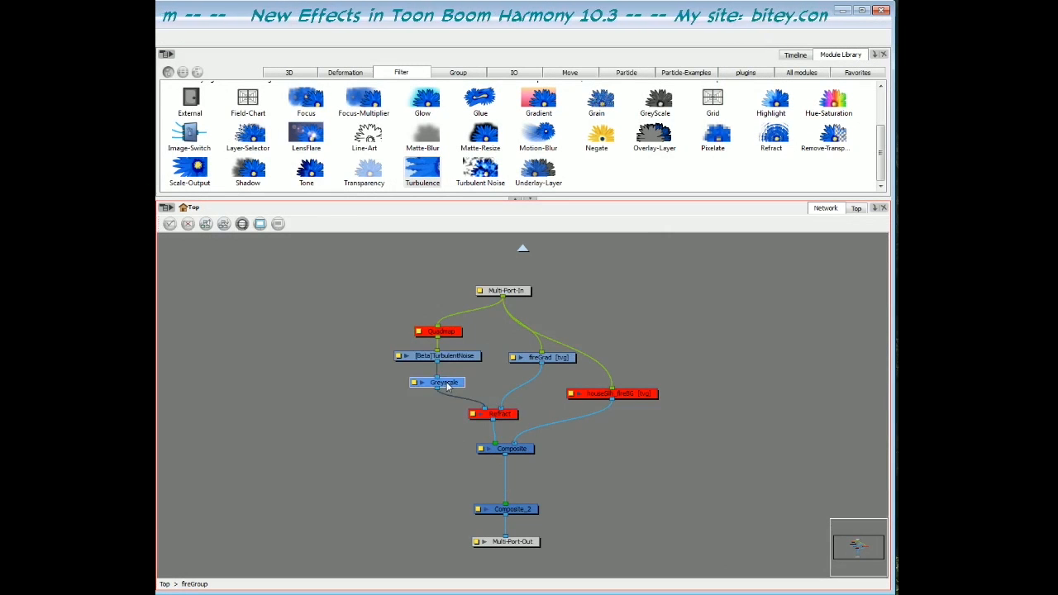
{"action": "left_click", "coordinate": [413, 385]}
{"action": "left_click_drag", "start_coordinate": [372, 287], "coordinate": [291, 282]}
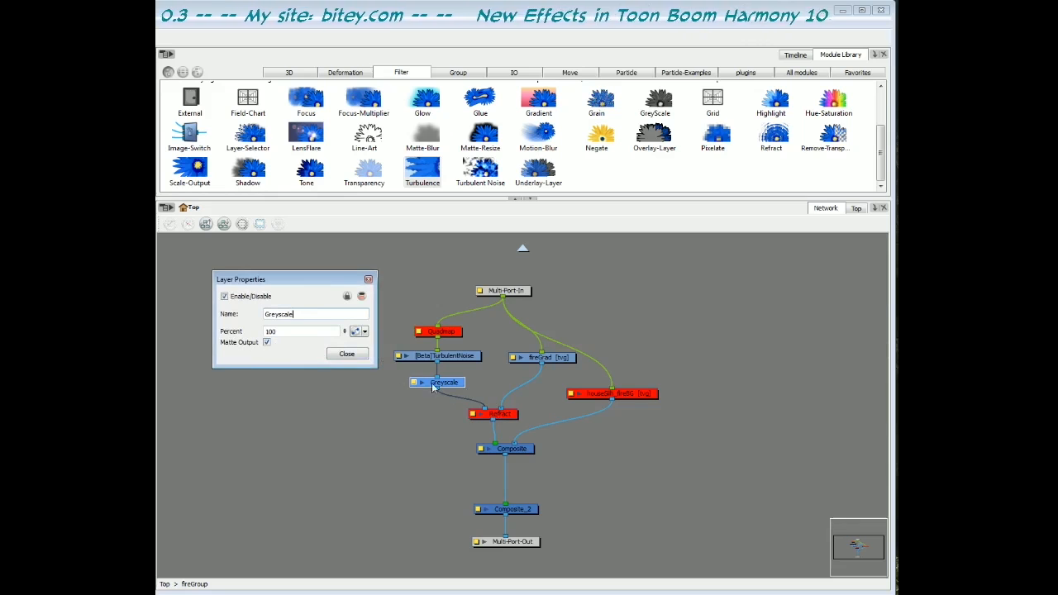
- Enable the Refract node fed by the Greyscale noise and the fireGrad drawing, and show its properties
{"action": "left_click", "coordinate": [510, 420]}
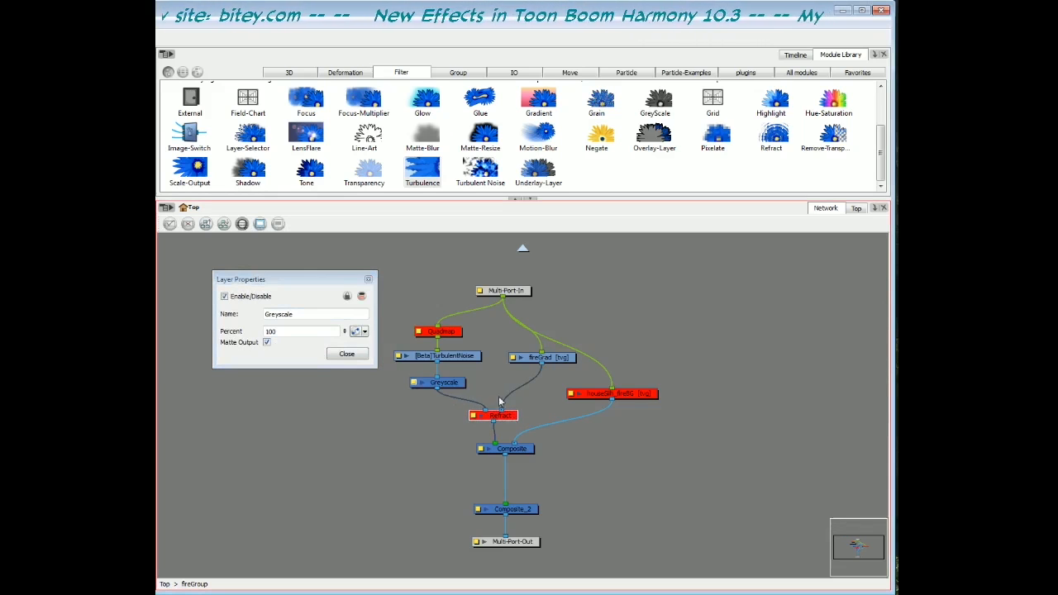
{"action": "left_click", "coordinate": [570, 361]}
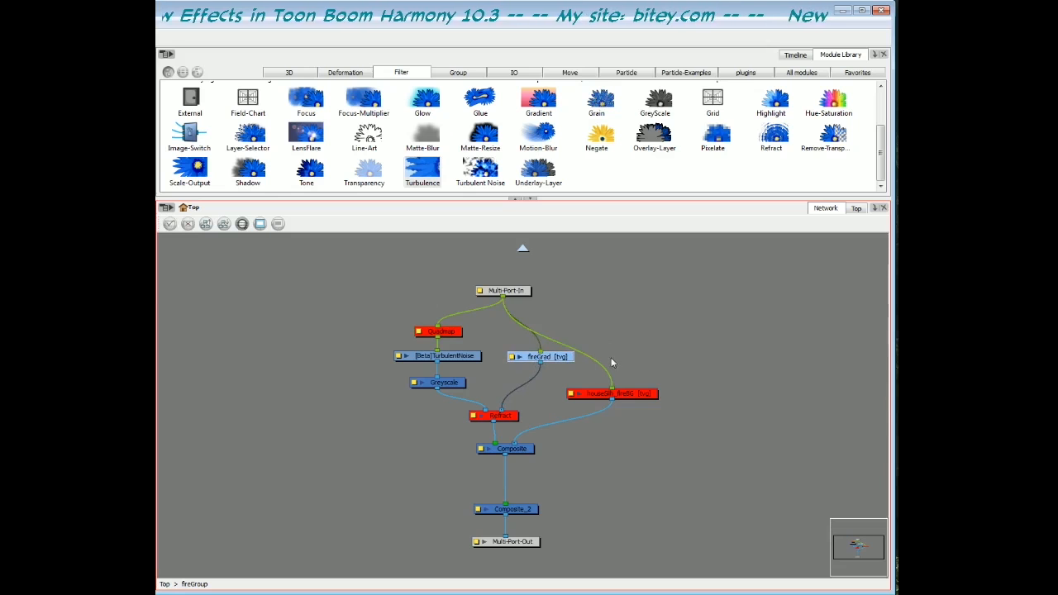
{"action": "left_click", "coordinate": [300, 342]}
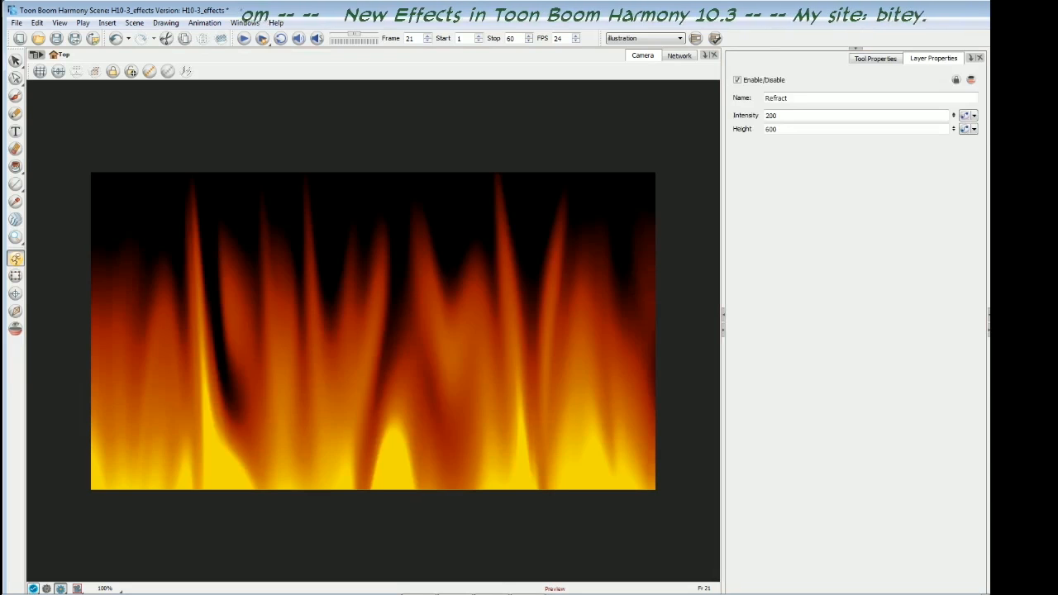
- Deselect the Refract node and advance through the frames from frame 1 to examine how the refracted gradient moves as fire
{"action": "left_click", "coordinate": [284, 427]}
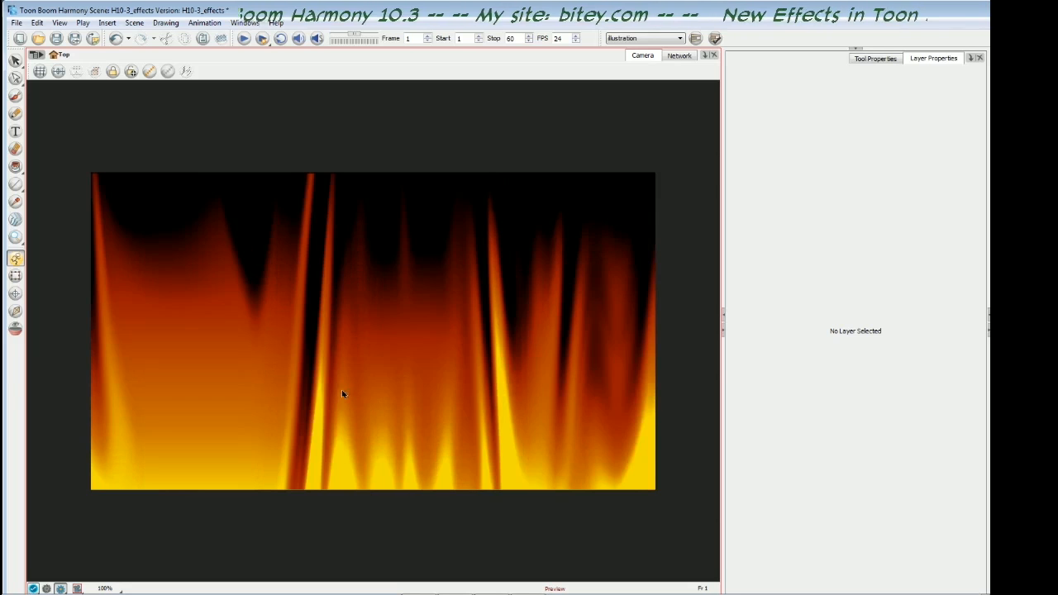
{"action": "key", "text": "period"}
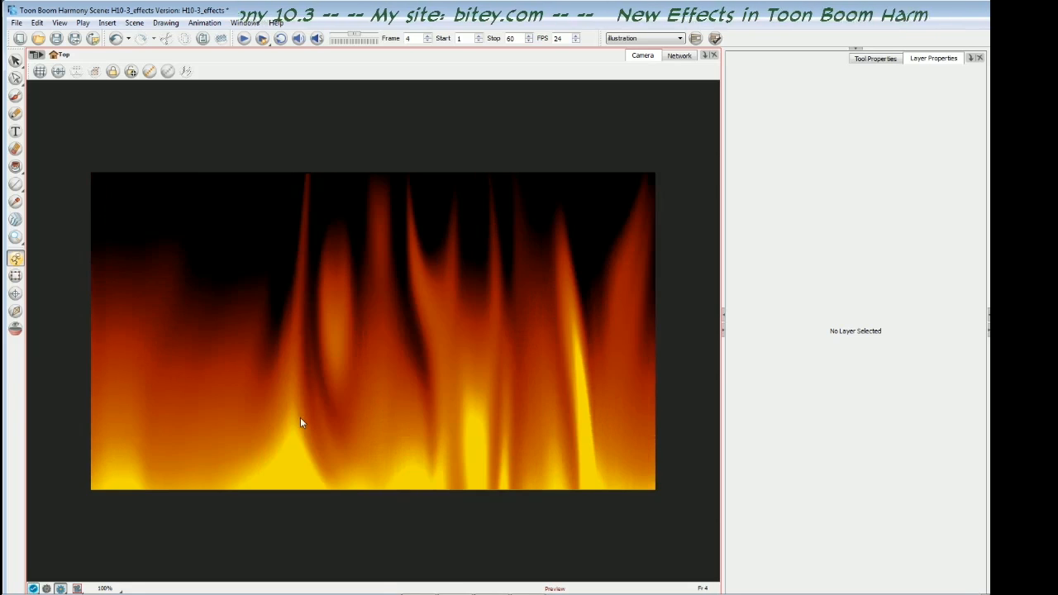
{"action": "key", "text": "period"}
{"action": "key", "text": "period"}
{"action": "key", "text": "period"}
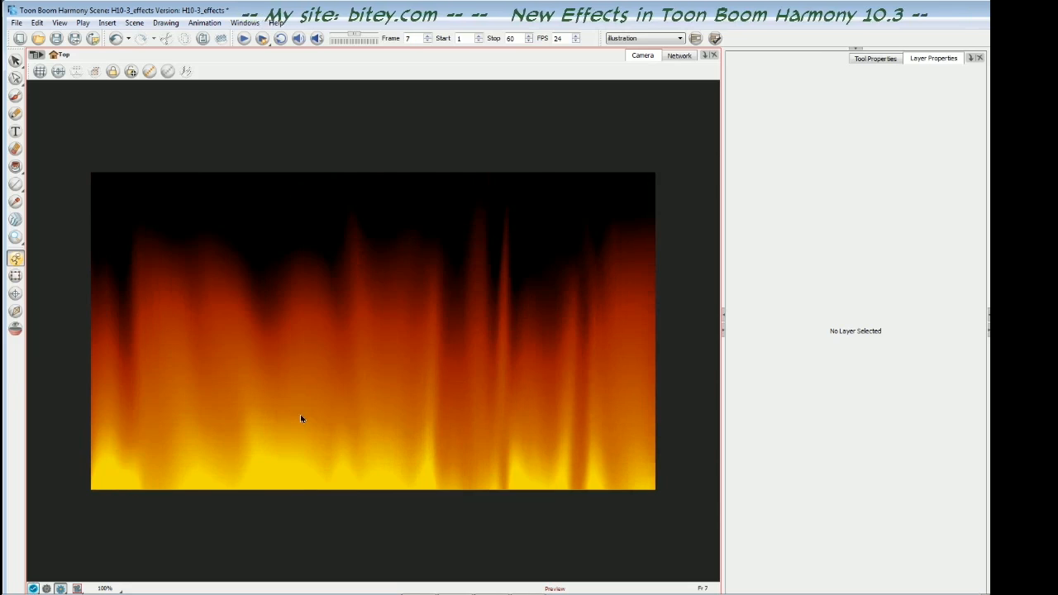
{"action": "key", "text": "period"}
{"action": "key", "text": "period"}
{"action": "key", "text": "period"}
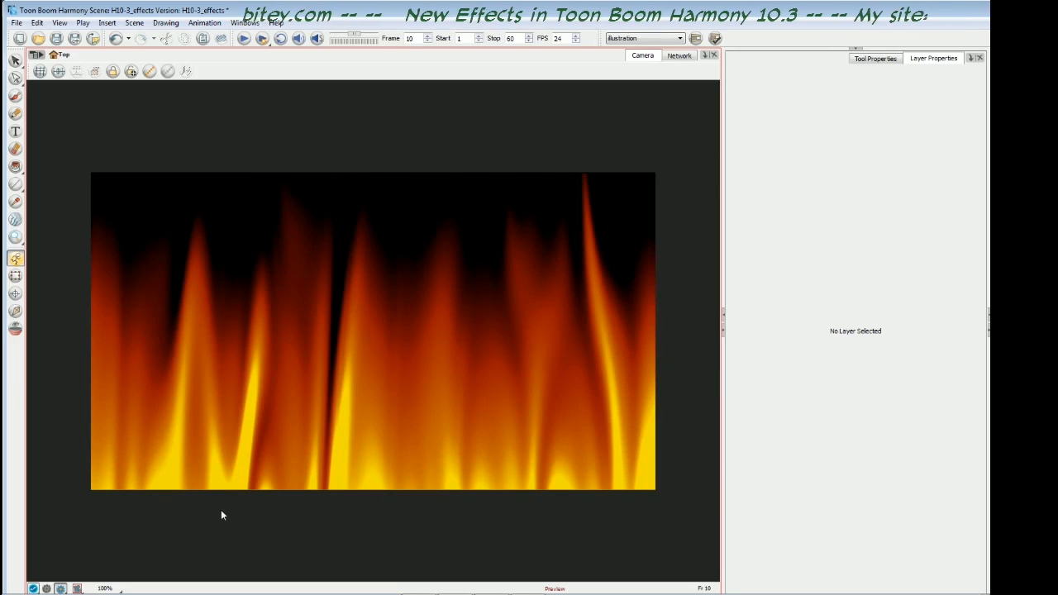
{"action": "key", "text": "period"}
{"action": "key", "text": "period"}
{"action": "key", "text": "period"}
{"action": "key", "text": "period"}
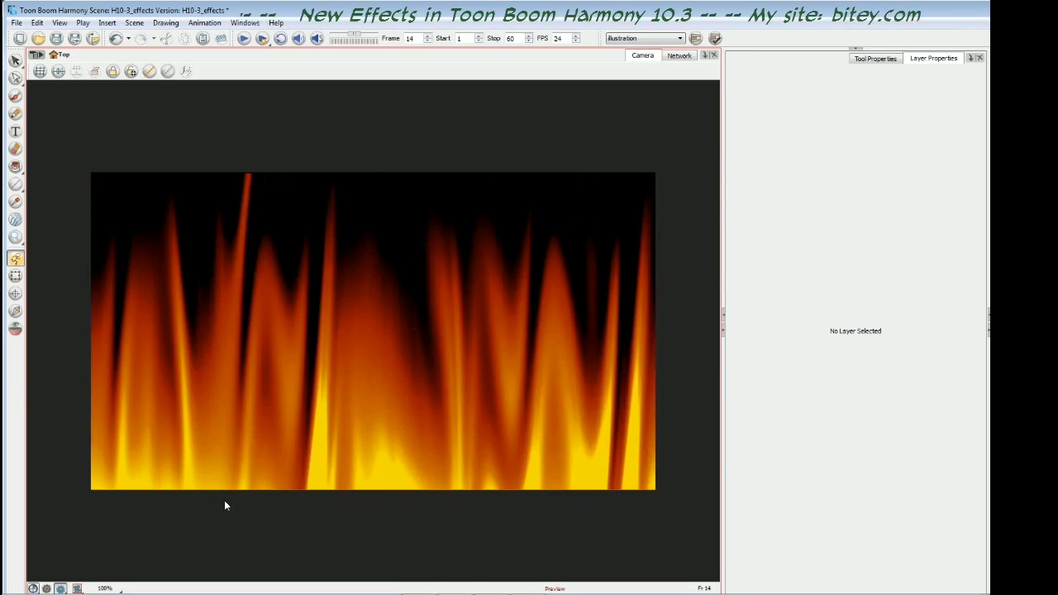
{"action": "key", "text": "period"}
{"action": "key", "text": "period"}
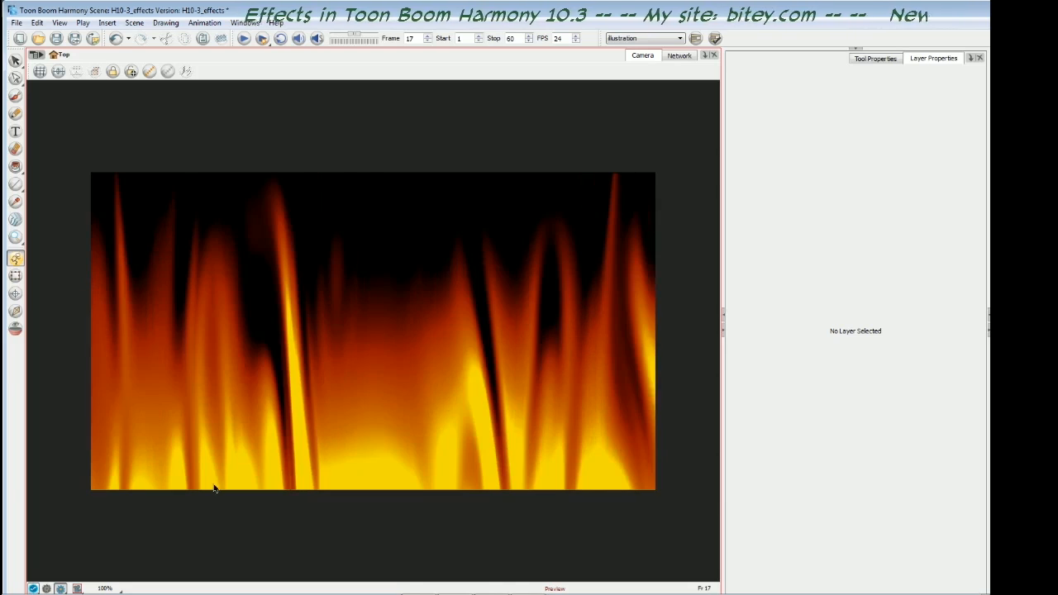
{"action": "key", "text": "period"}
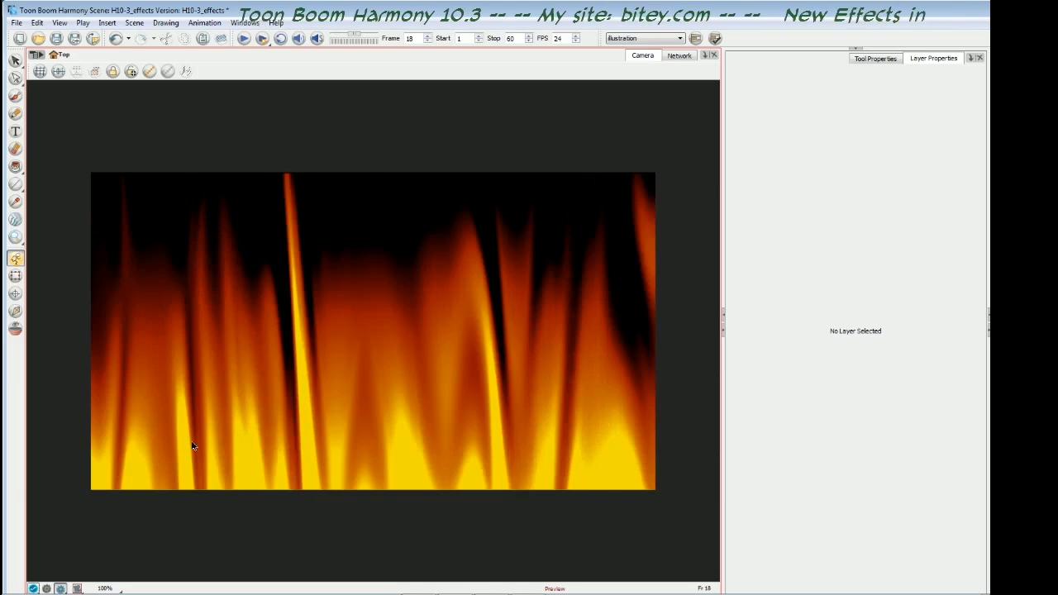
{"action": "key", "text": "period"}
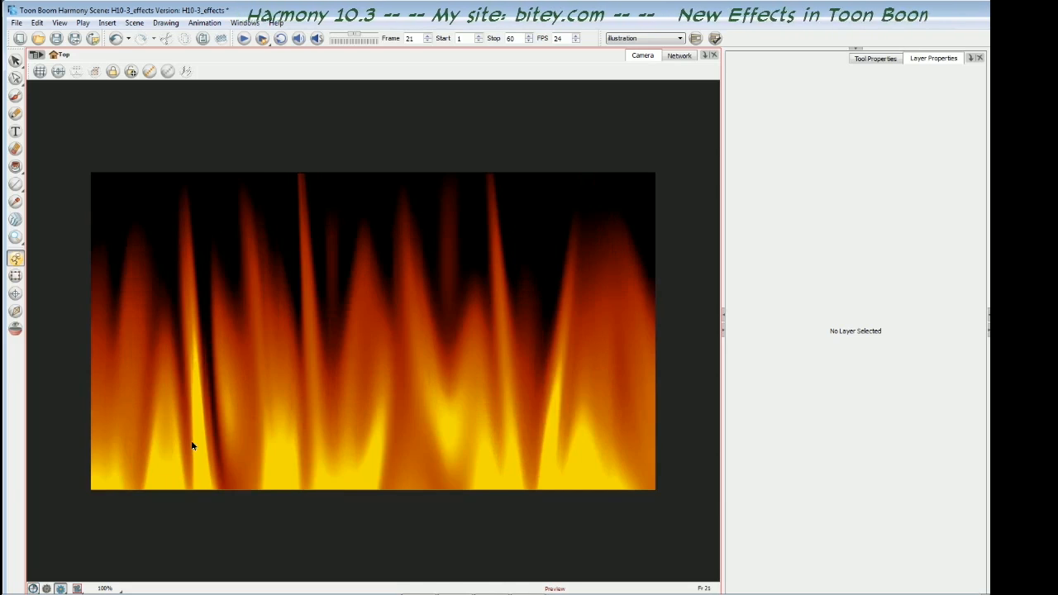
{"action": "key", "text": "period"}
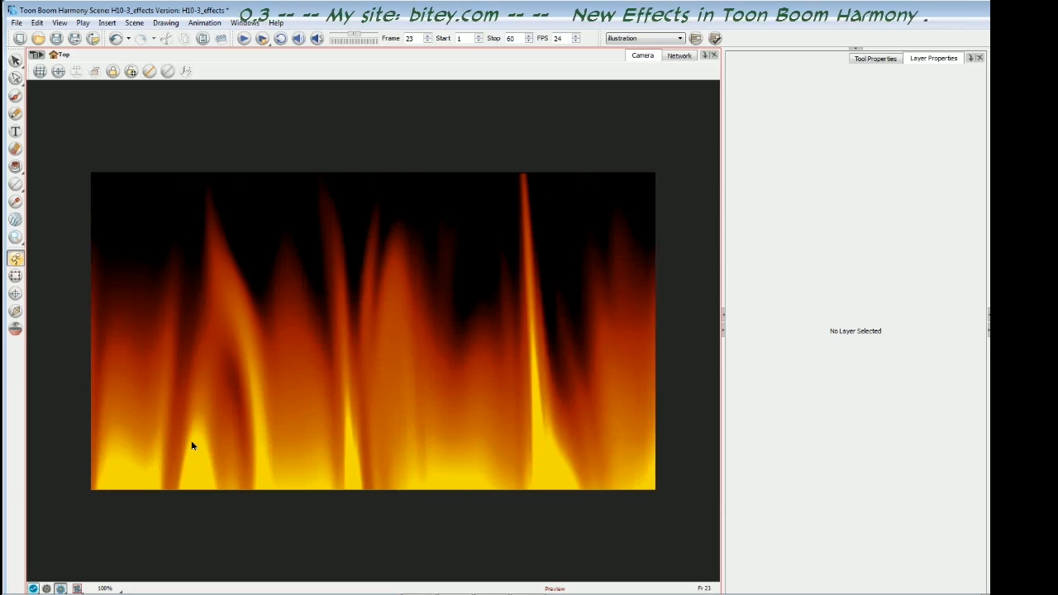
{"action": "key", "text": "period"}
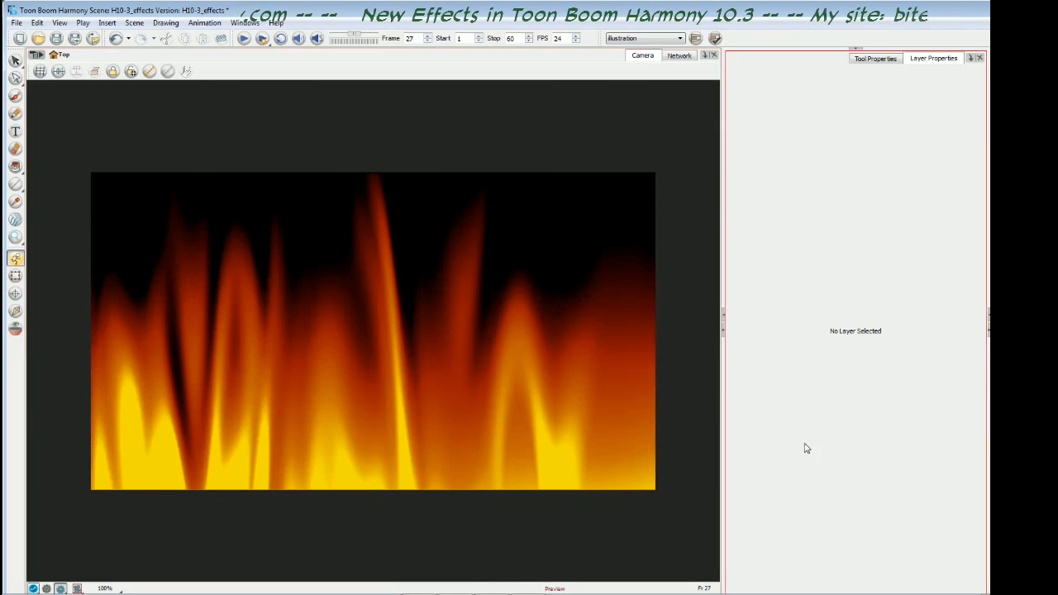
{"action": "key", "text": "period"}
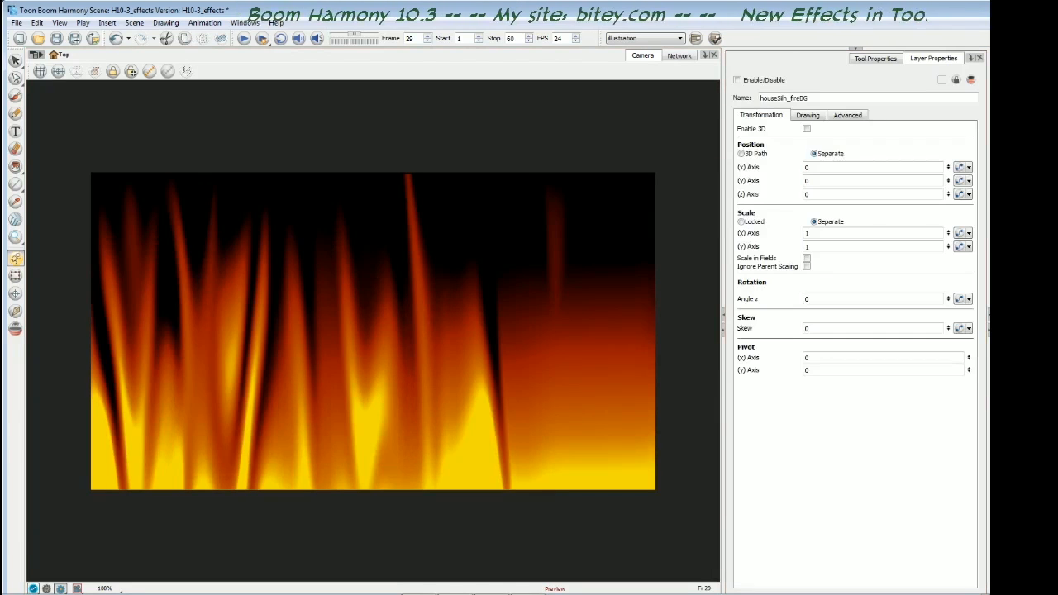
- Enable the houseSilh_fireBG layer behind the fire and play the rendered preview of frames 1 to 60
{"action": "key", "text": "Escape"}
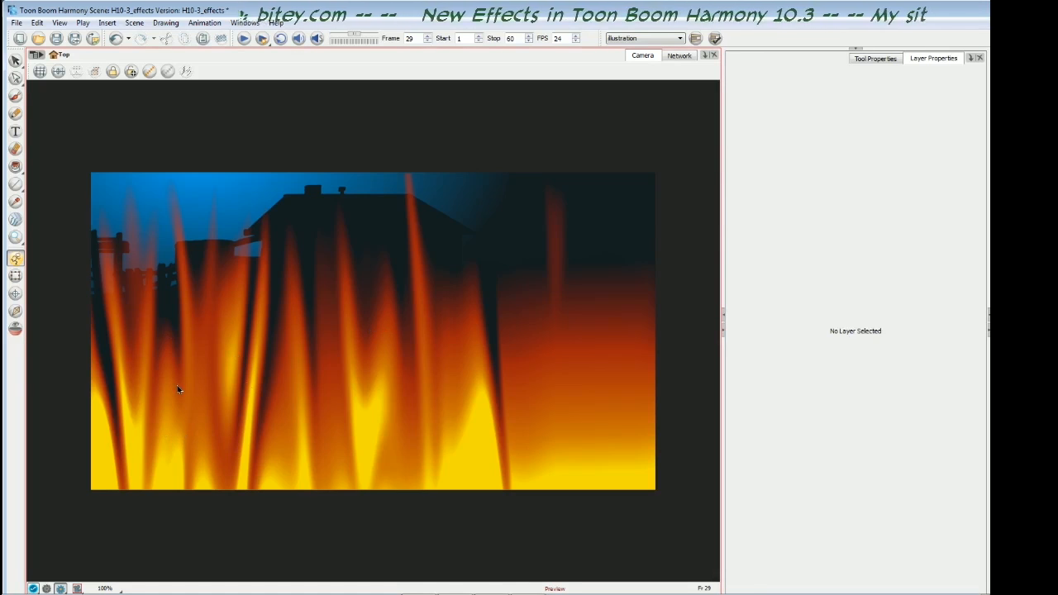
{"action": "key", "text": "shift+comma"}
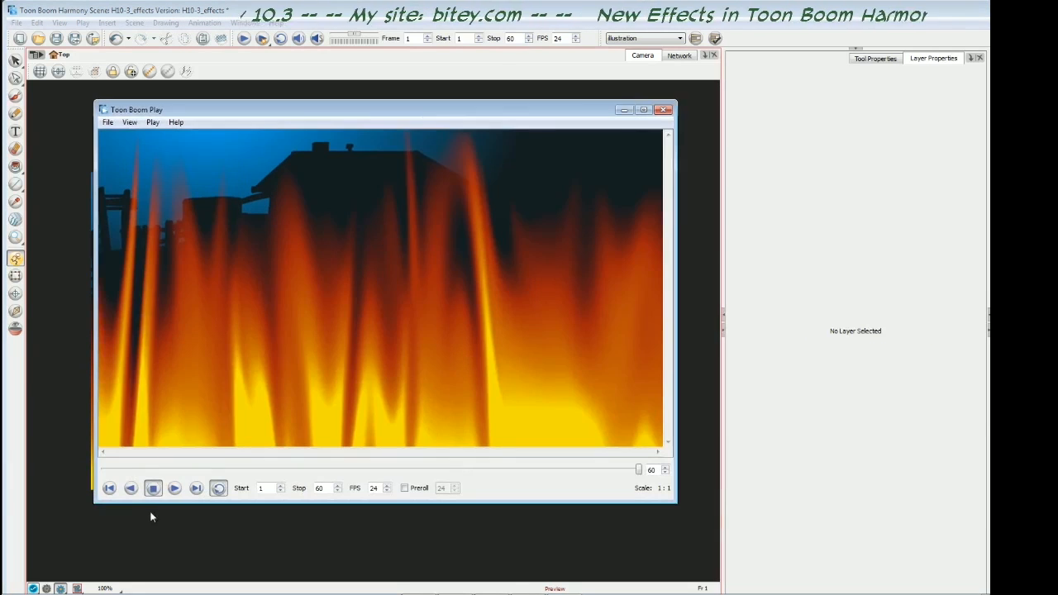
{"action": "left_click", "coordinate": [174, 489]}
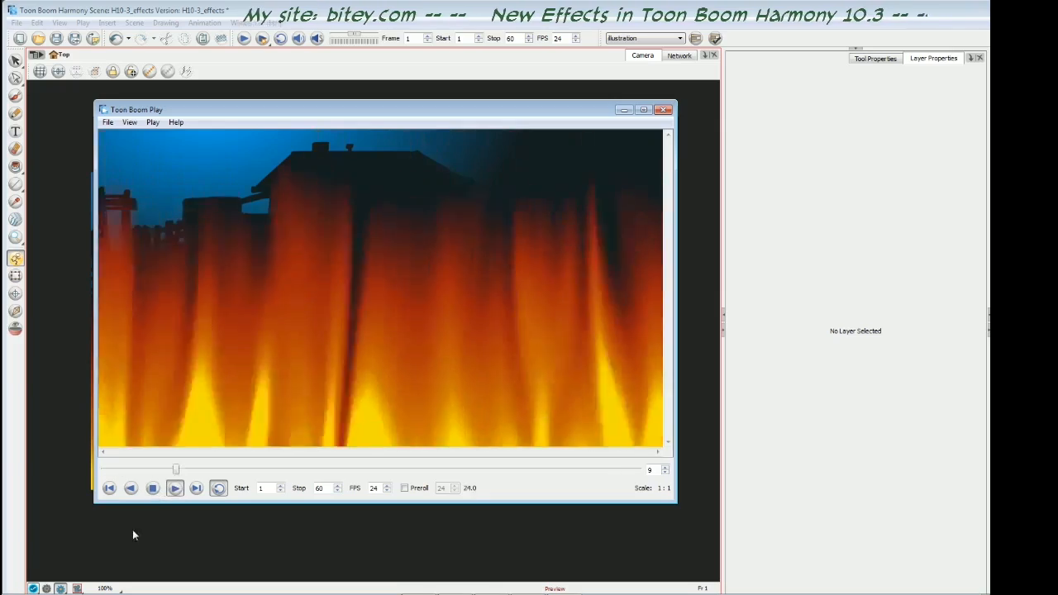